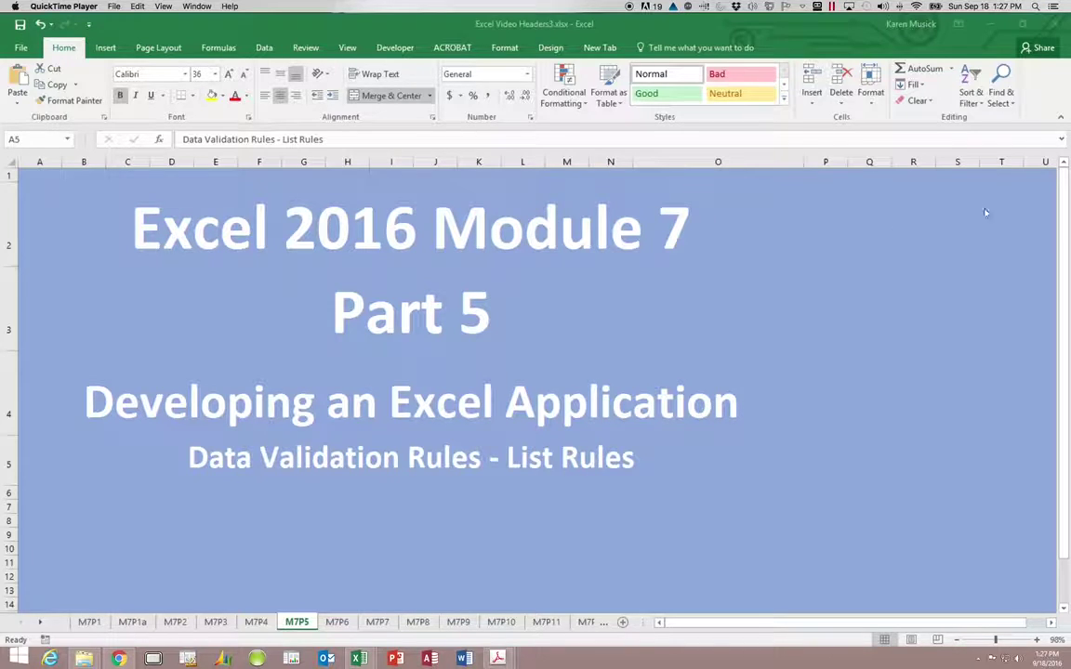
- Minimize the title slide window to reveal Winter.xlsx on the Receipt sheet
left_click(991, 25)
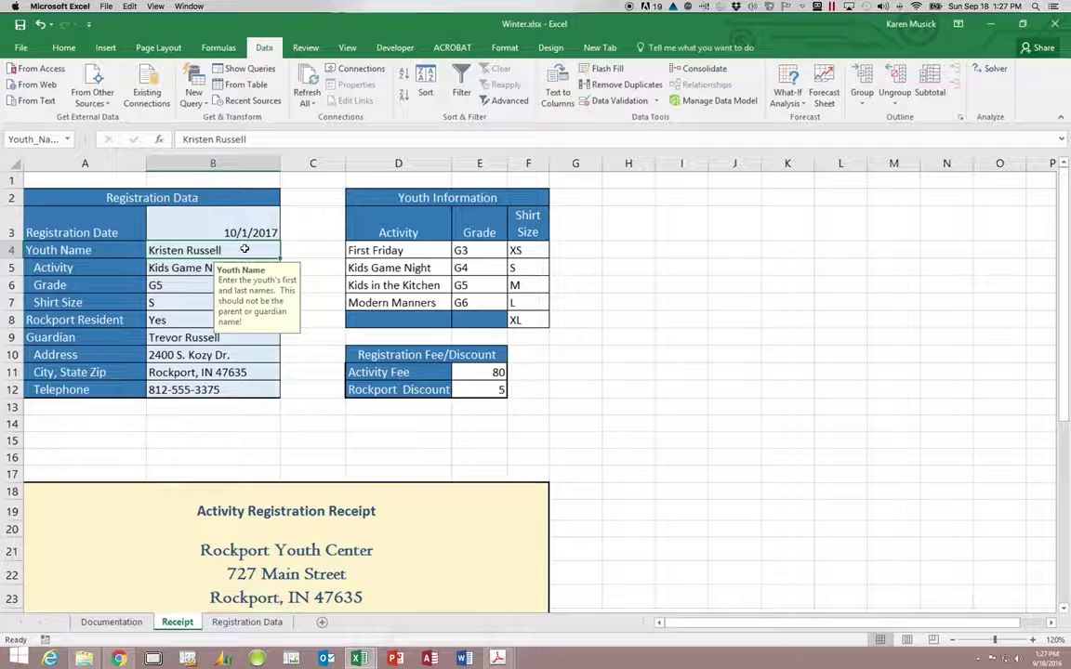
scroll(244, 250, "down", 2)
left_click(329, 290)
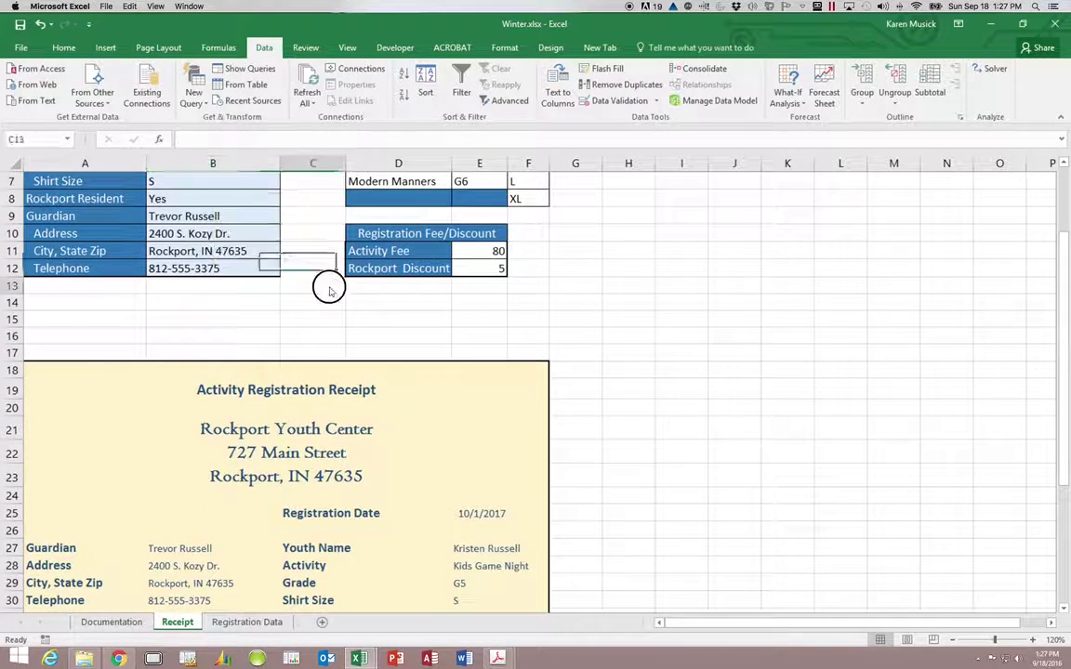
left_click_drag(1060, 444, 1061, 323)
left_click(197, 227)
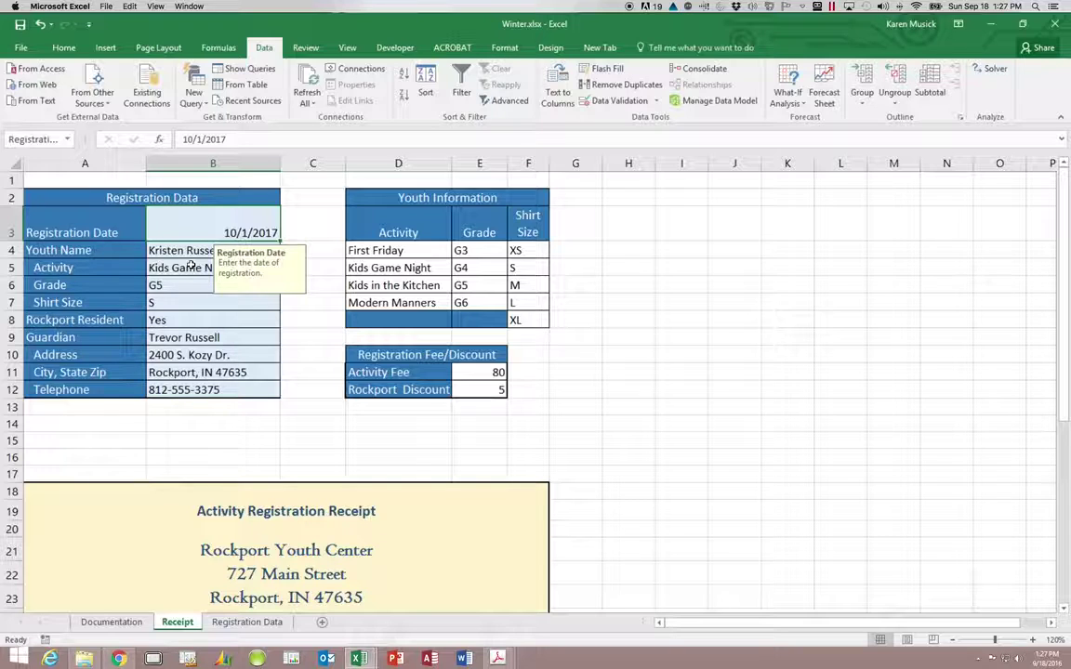
left_click(192, 268)
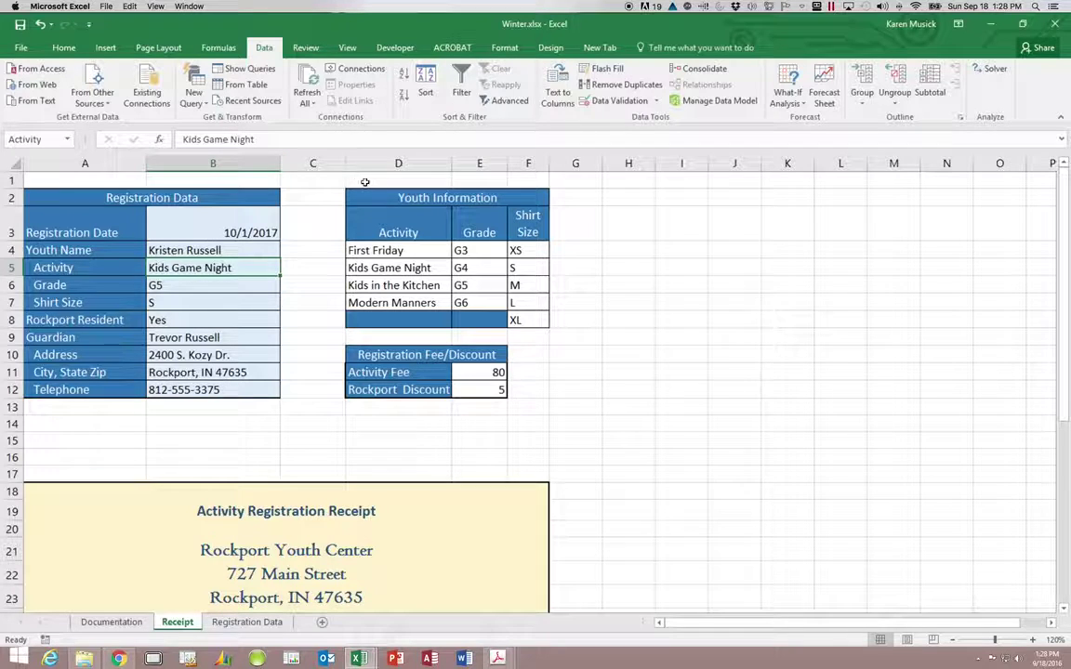
left_click_drag(364, 191, 485, 320)
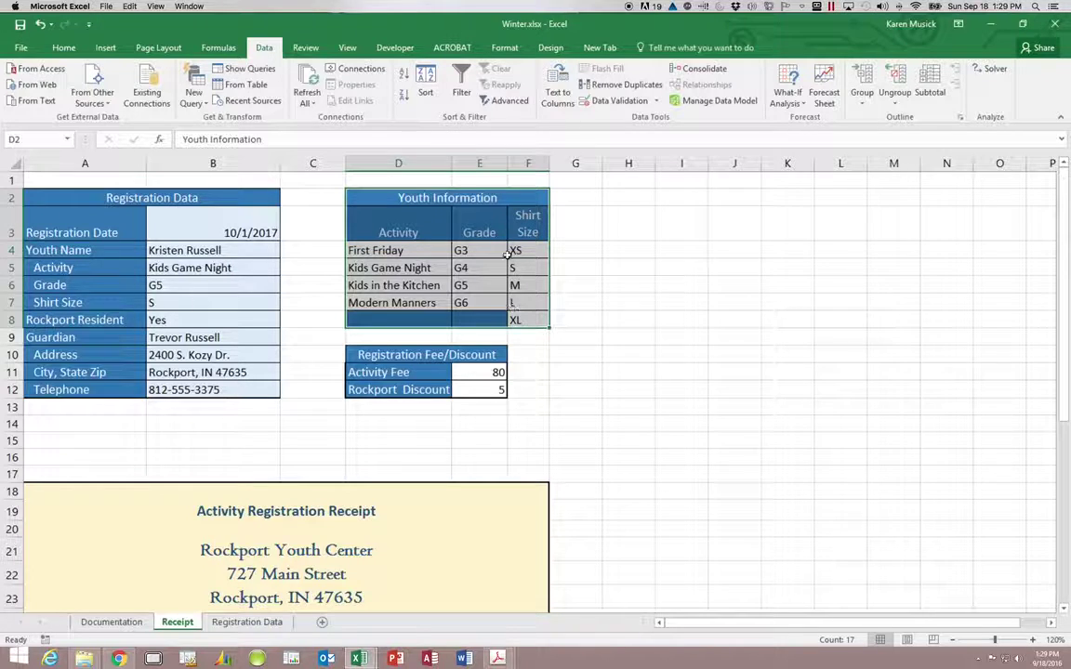
left_click(562, 270)
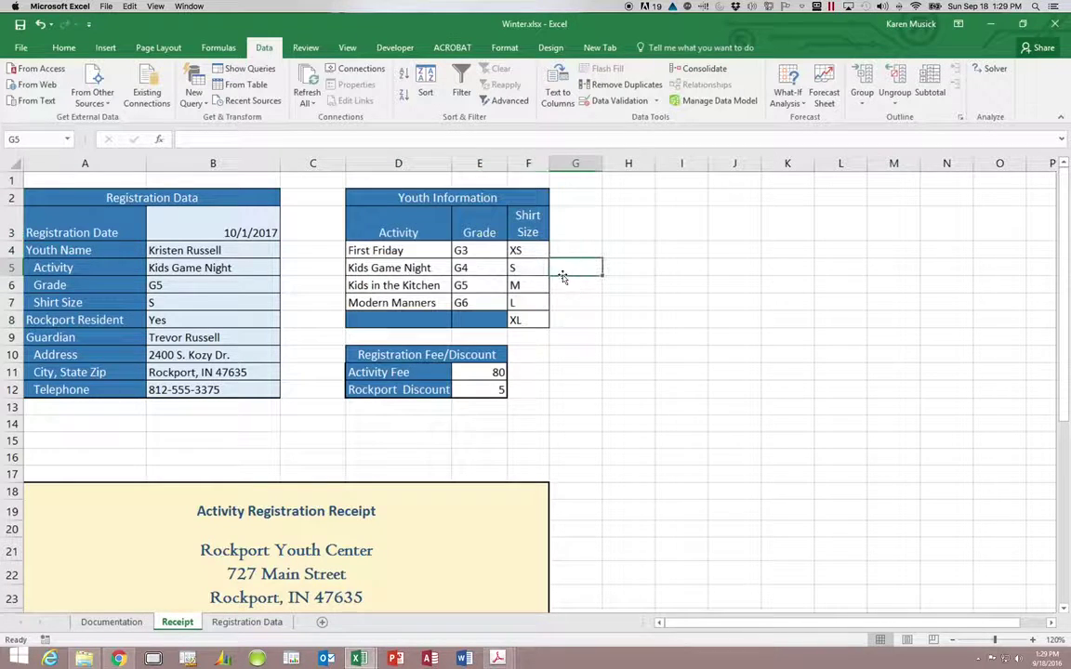
left_click(372, 250)
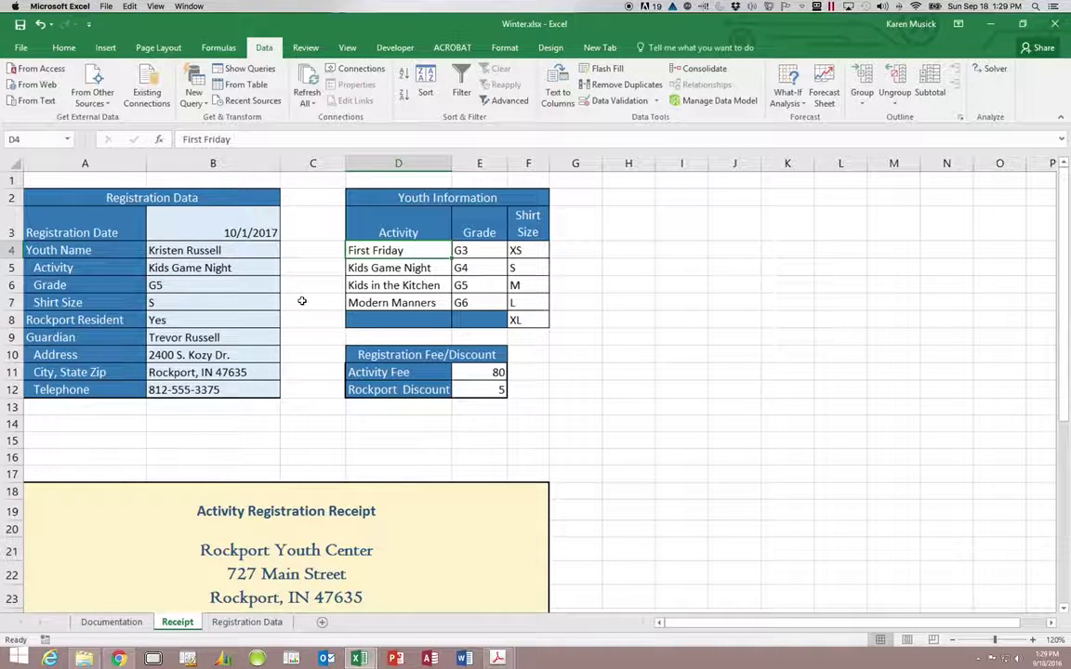
left_click(248, 270)
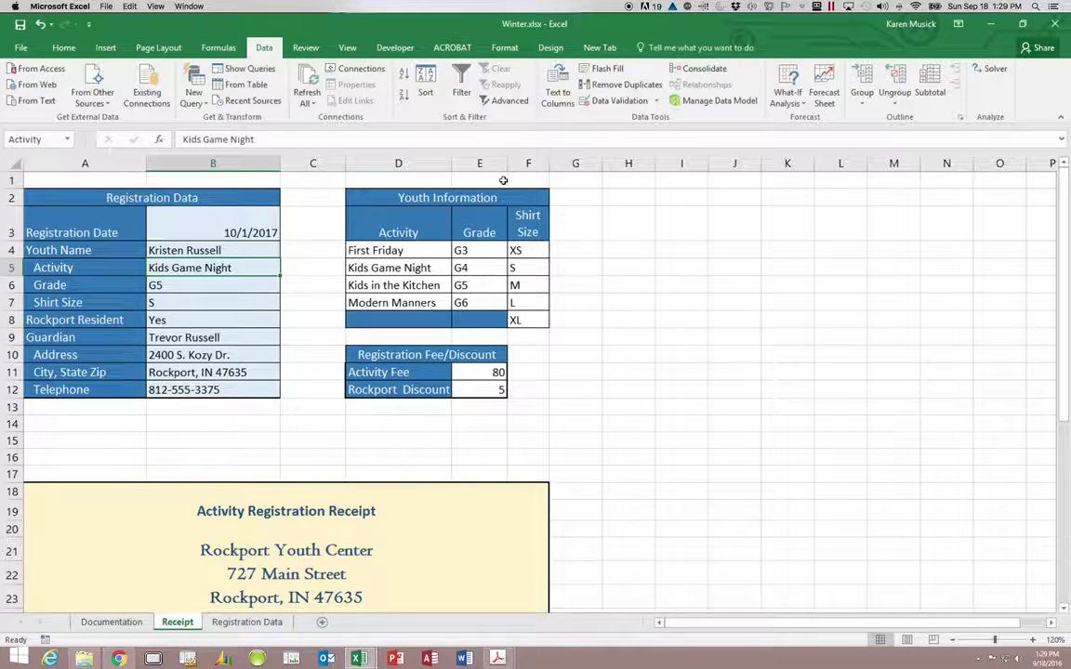
left_click(613, 104)
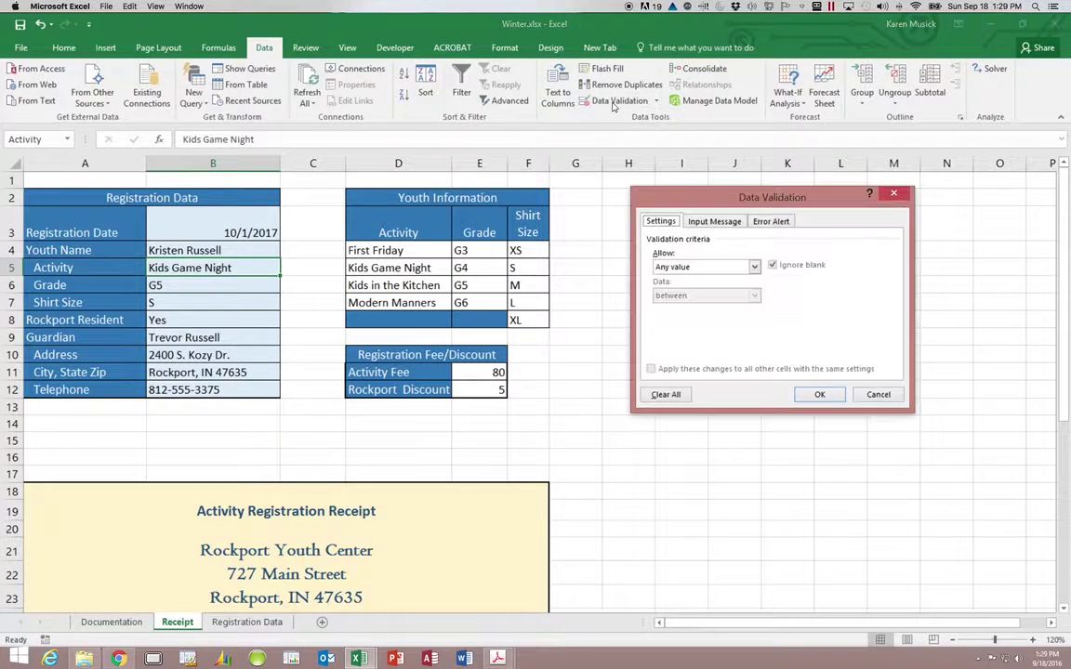
- Restrict B5 to a List sourced from the activity names in D4:D7
left_click(755, 269)
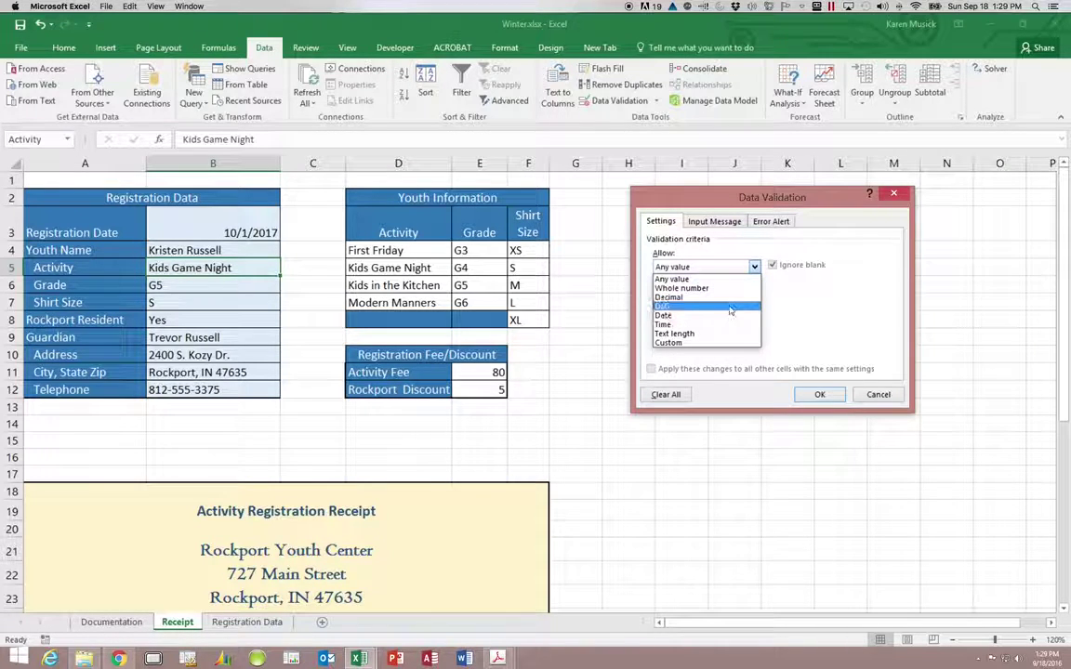
left_click(730, 307)
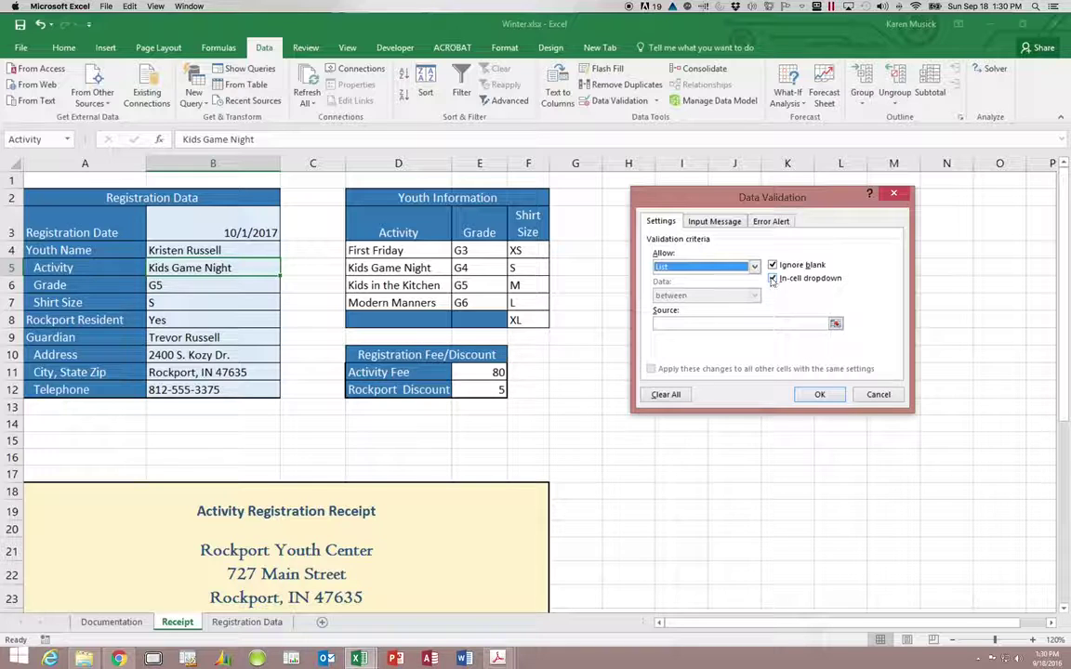
left_click(670, 324)
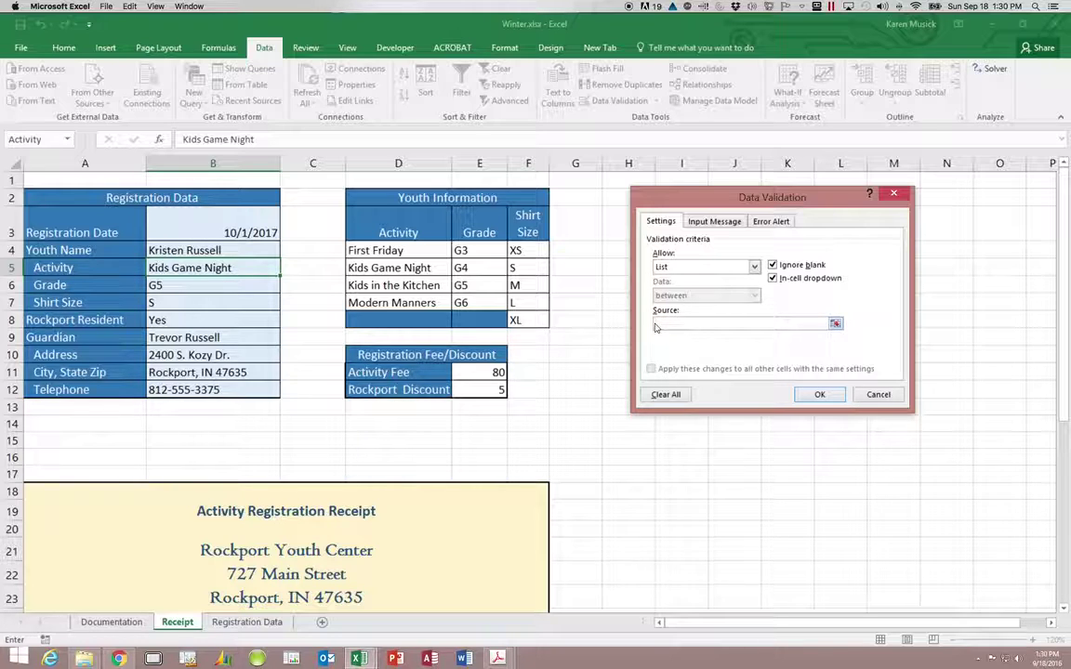
left_click(656, 326)
scroll(415, 252, "right", 2)
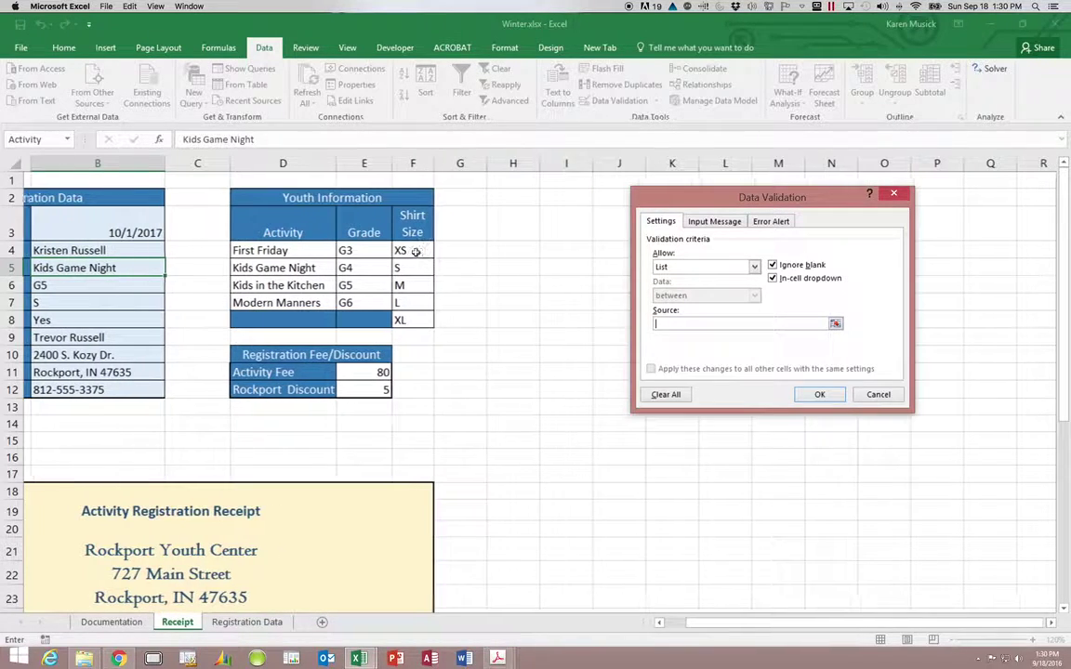
left_click(288, 252)
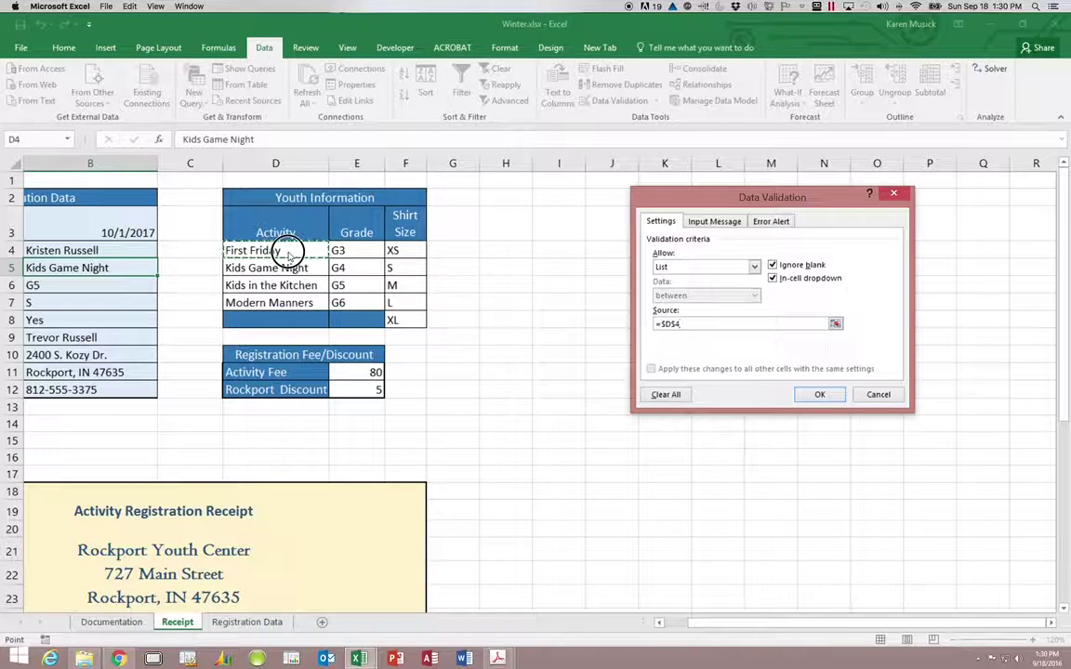
left_click_drag(288, 252, 292, 284)
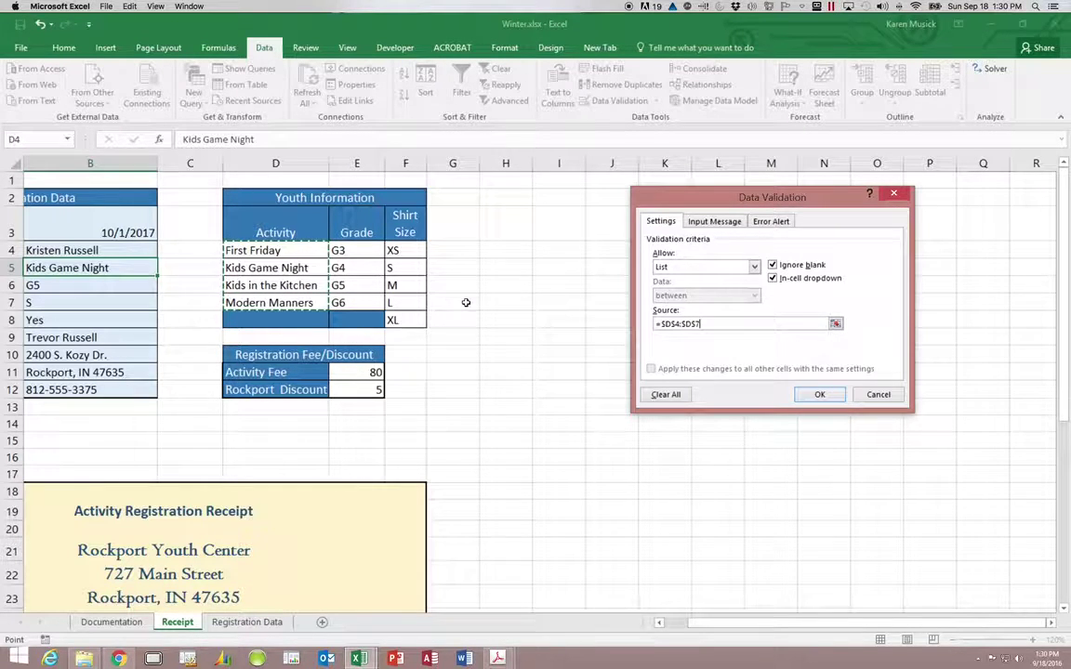
left_click(679, 623)
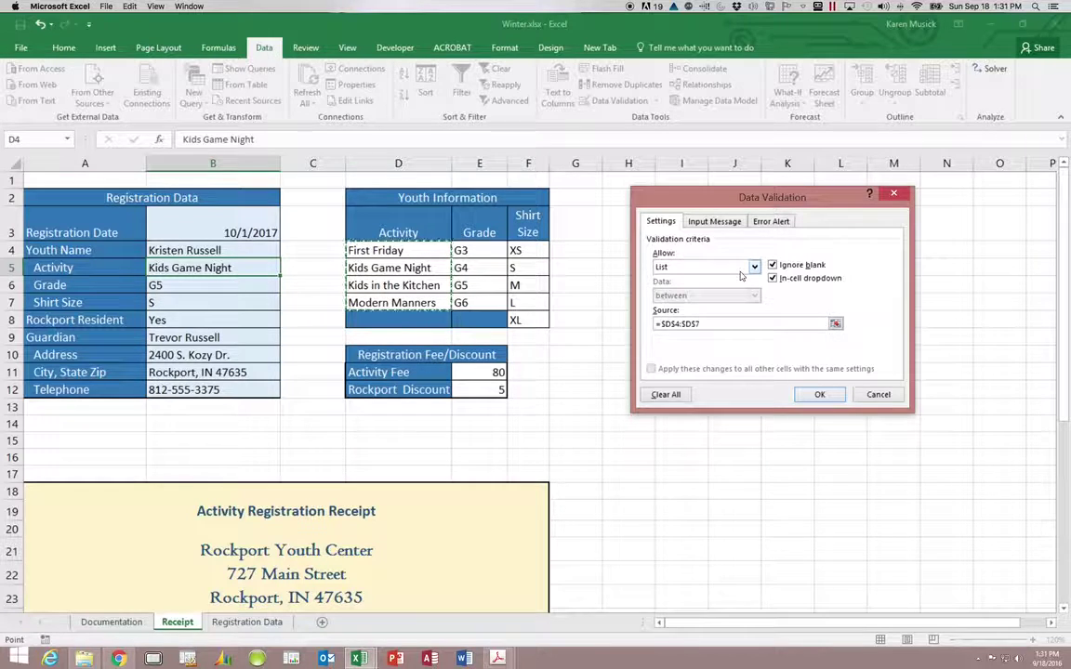
- Add an input message titled 'Activity' reading 'Click the arrow and choose from the list.'
left_click(716, 223)
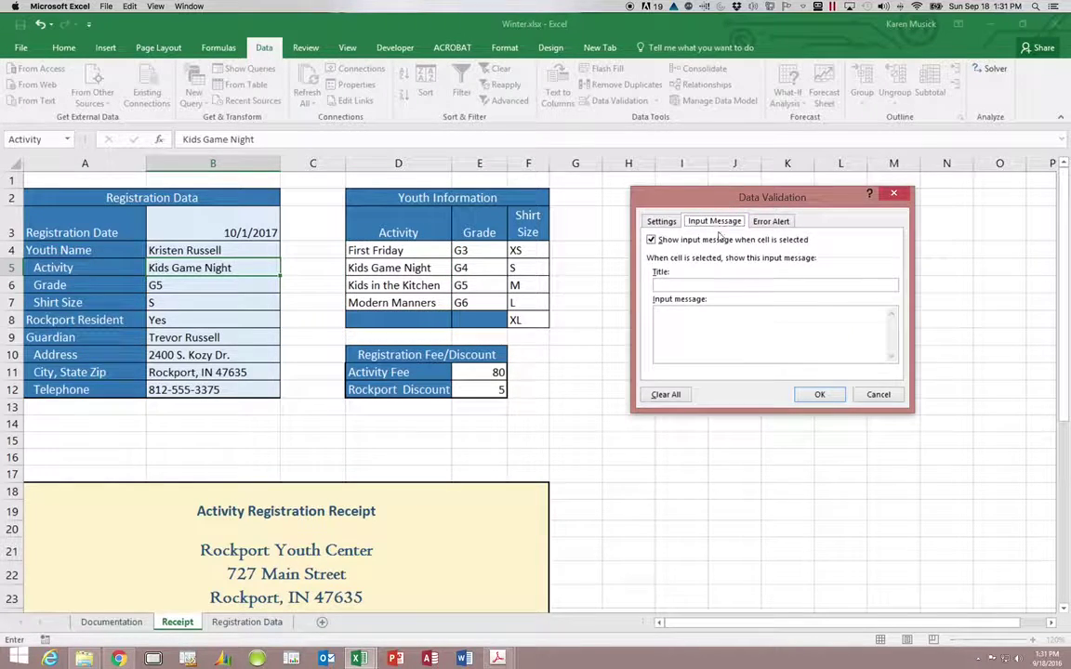
left_click(716, 285)
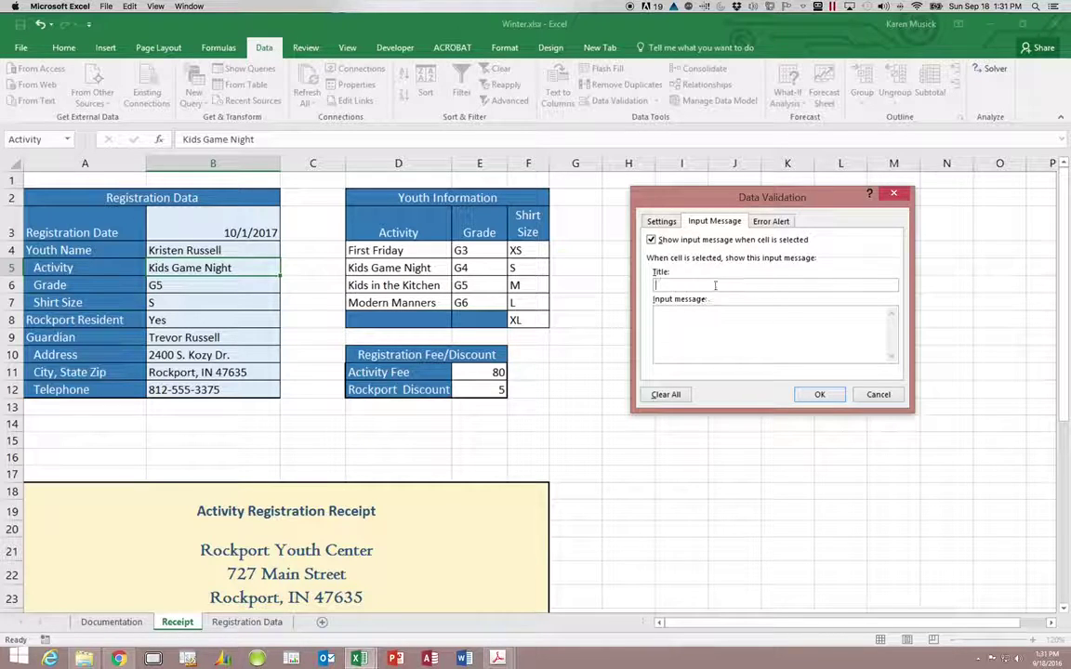
type("Activity")
left_click(708, 315)
type("Click the arrow and choose from the list")
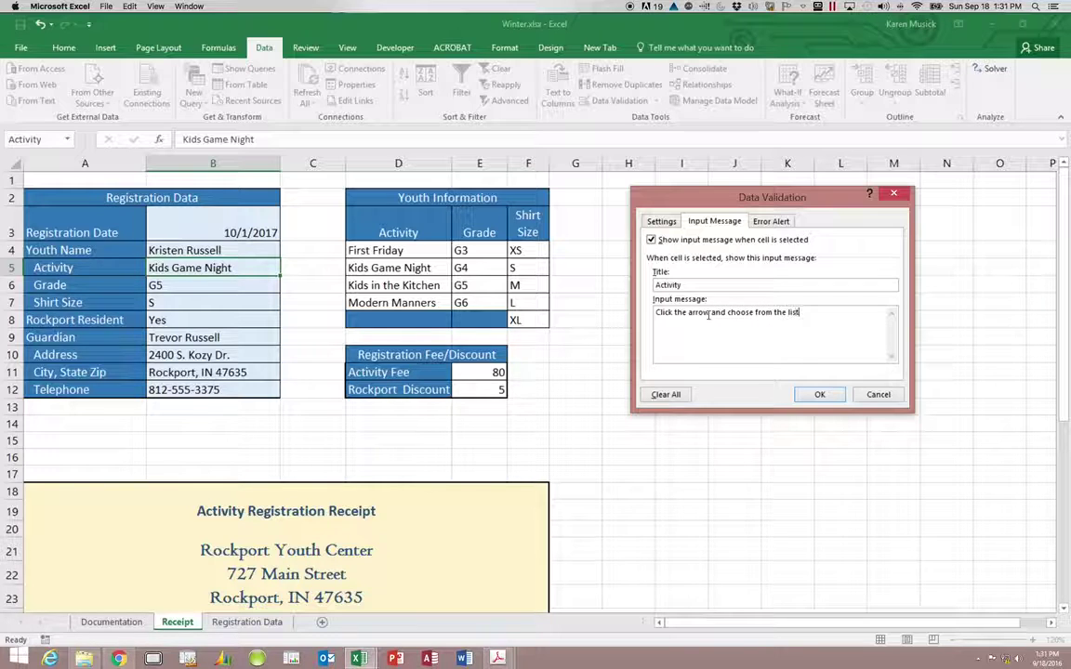
type(".")
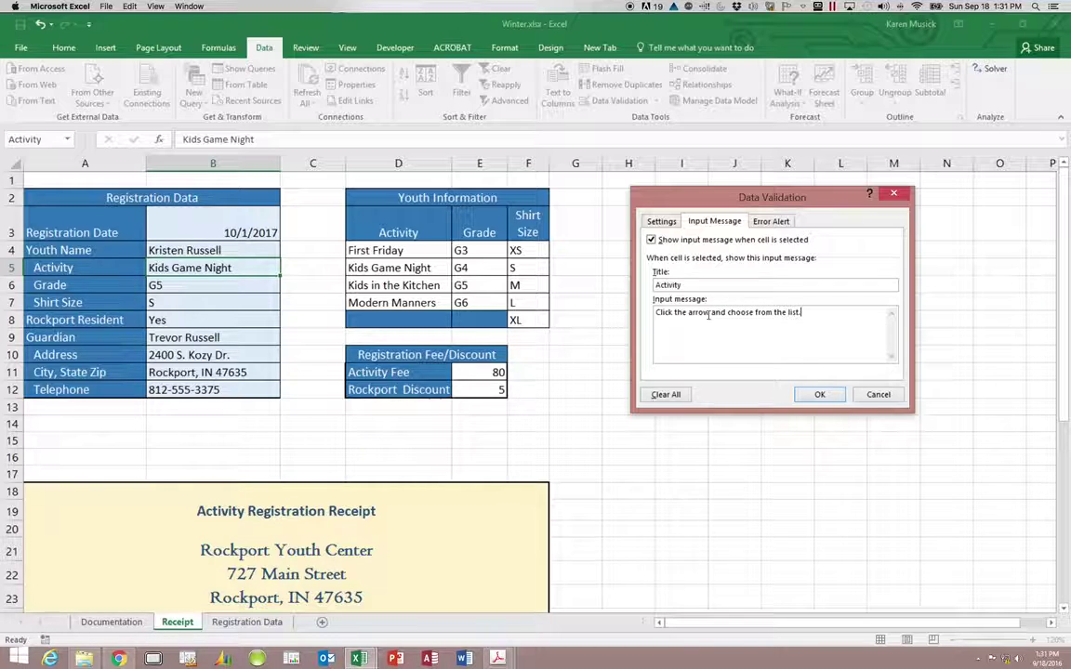
- Add a Stop alert 'Invalid Activity' with the invalid-activity, click-Cancel message, then confirm
left_click(776, 224)
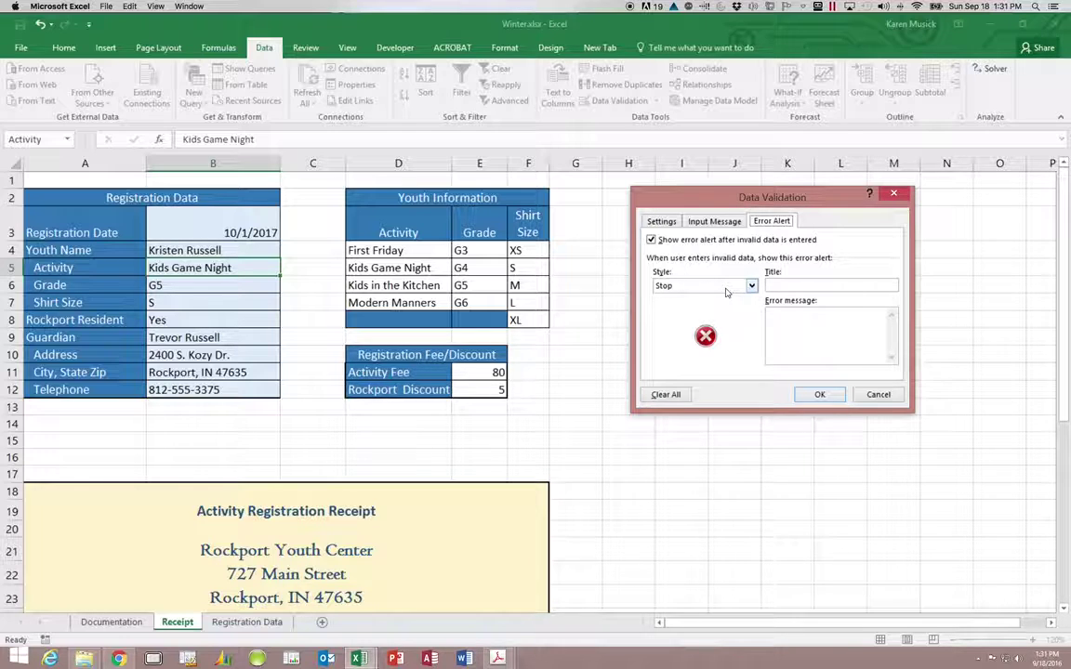
left_click(783, 286)
type("Invalid Activity")
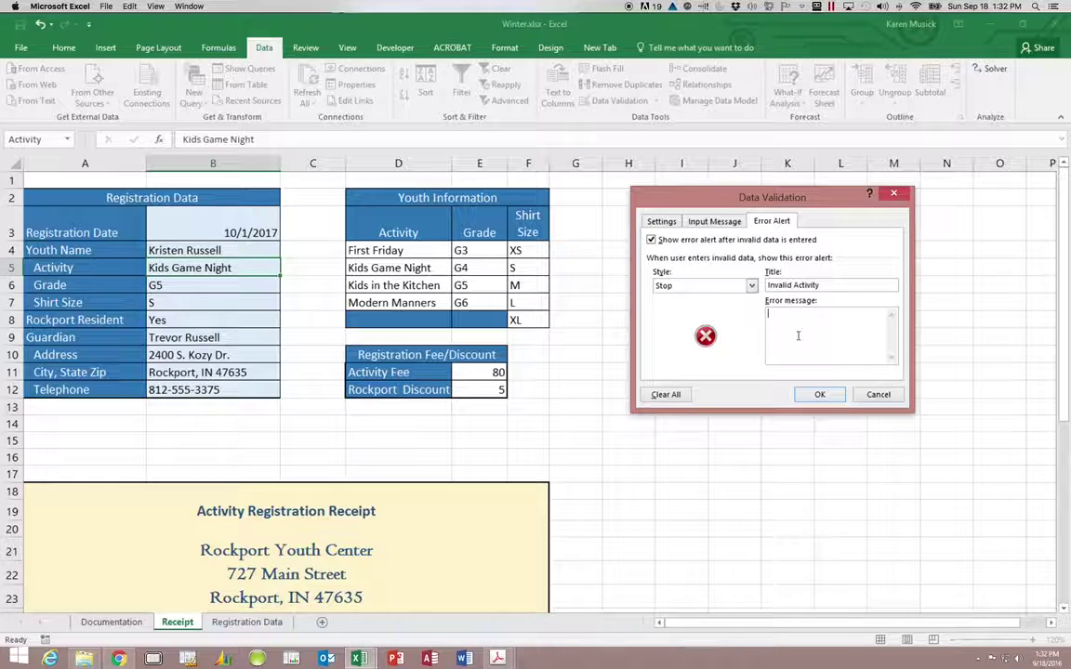
type("An invalid activity has been entered.")
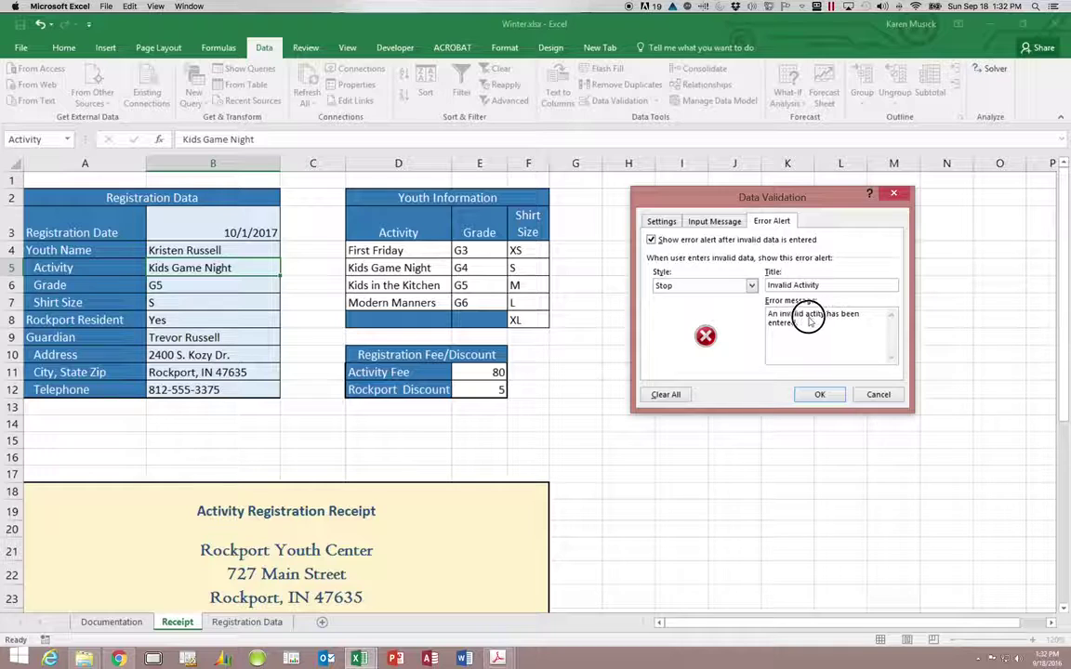
left_click(806, 315)
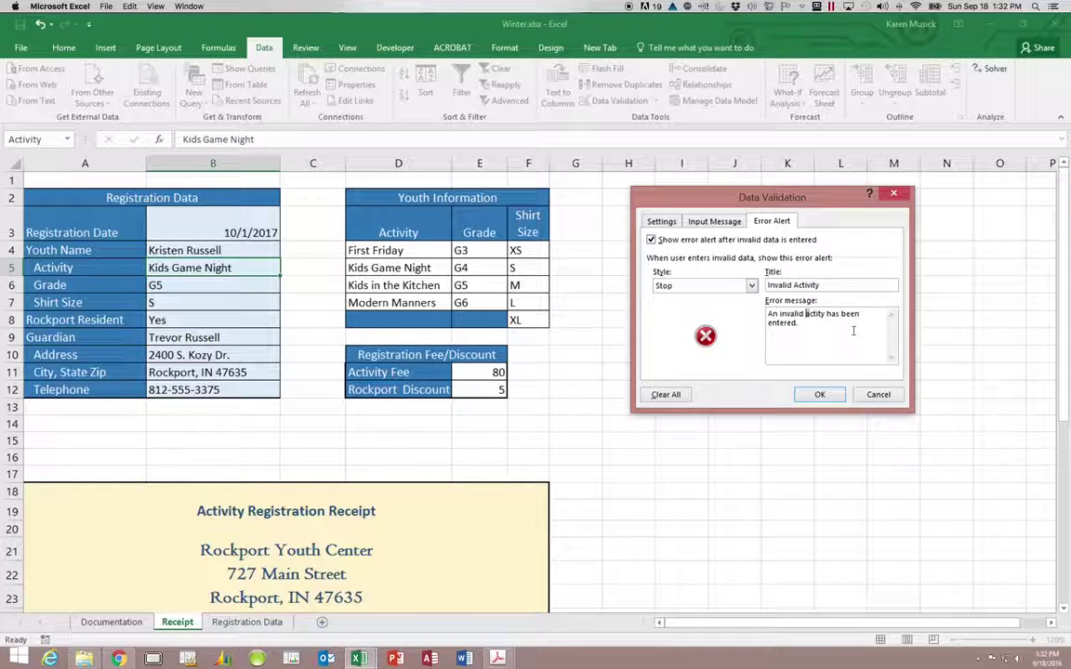
key("BackSpace")
type("A")
left_click(845, 339)
type("Click Cance")
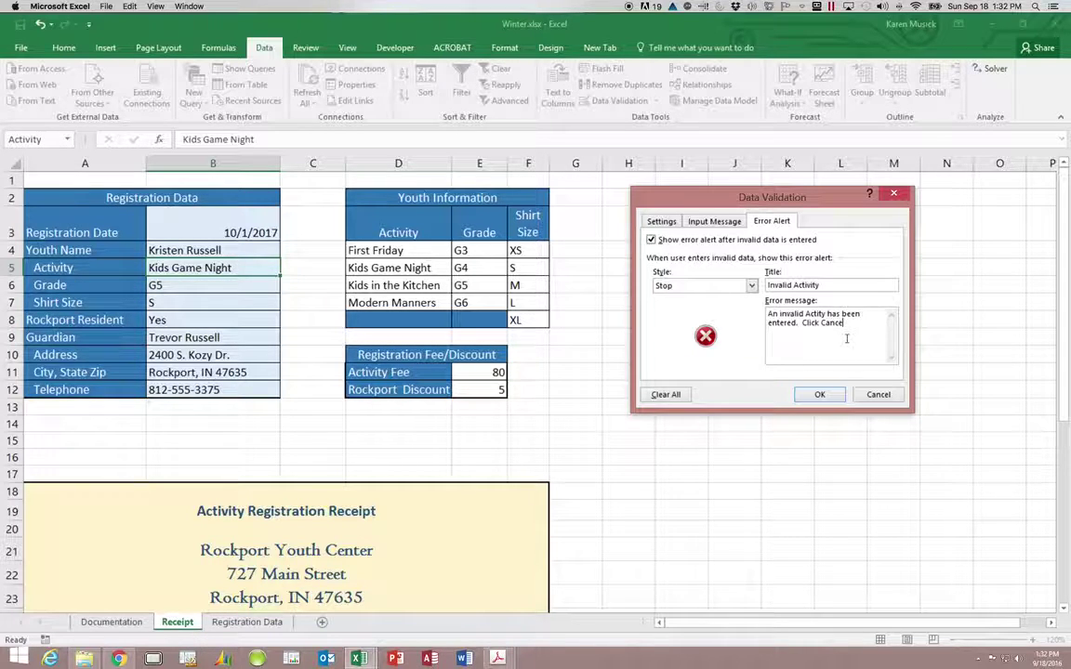
type("l, and then use the arrow to select a valid Activity.")
left_click(819, 395)
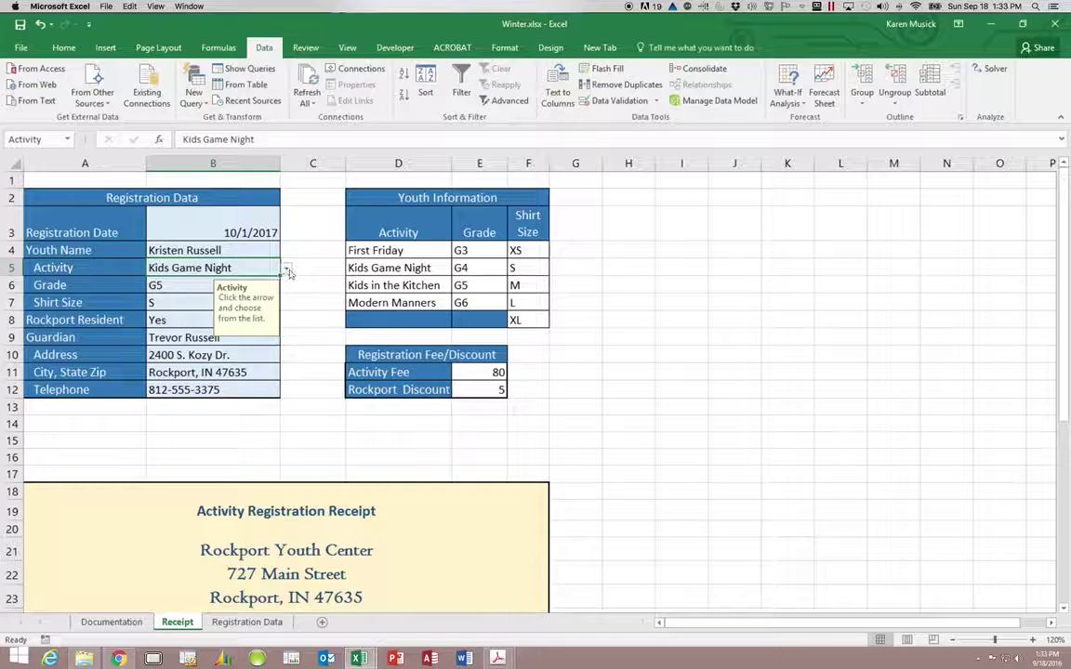
- Drop down B5's list: First Friday, Kids Game Night, Kids in the Kitchen, Modern Manners
left_click(287, 270)
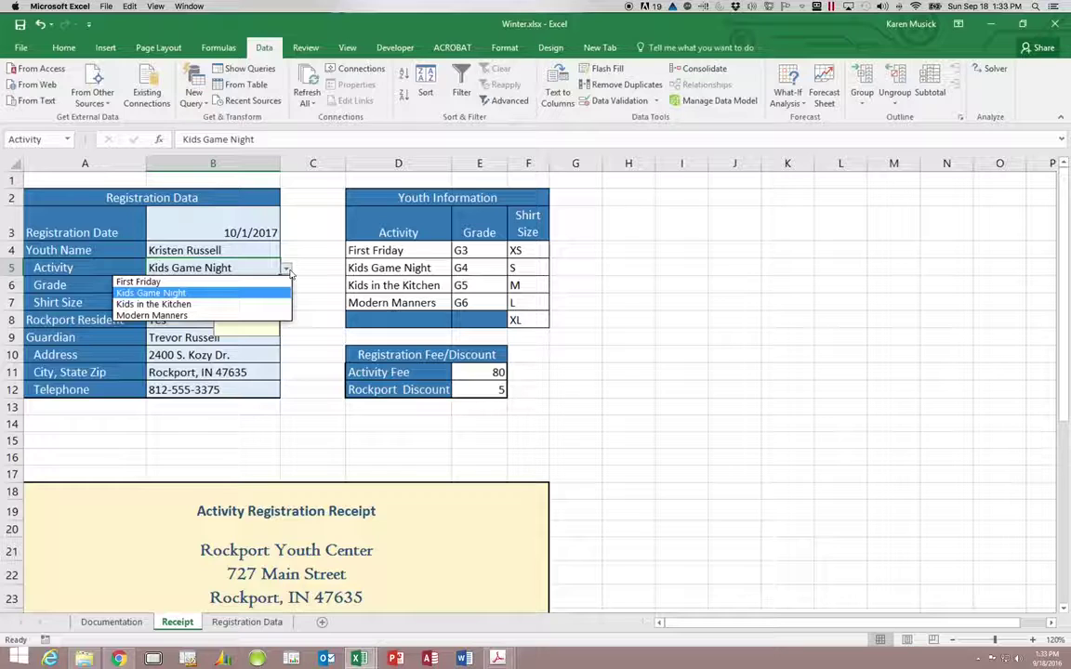
- Close the list with Kids Game Night kept in B5 and its prompt showing
left_click(289, 271)
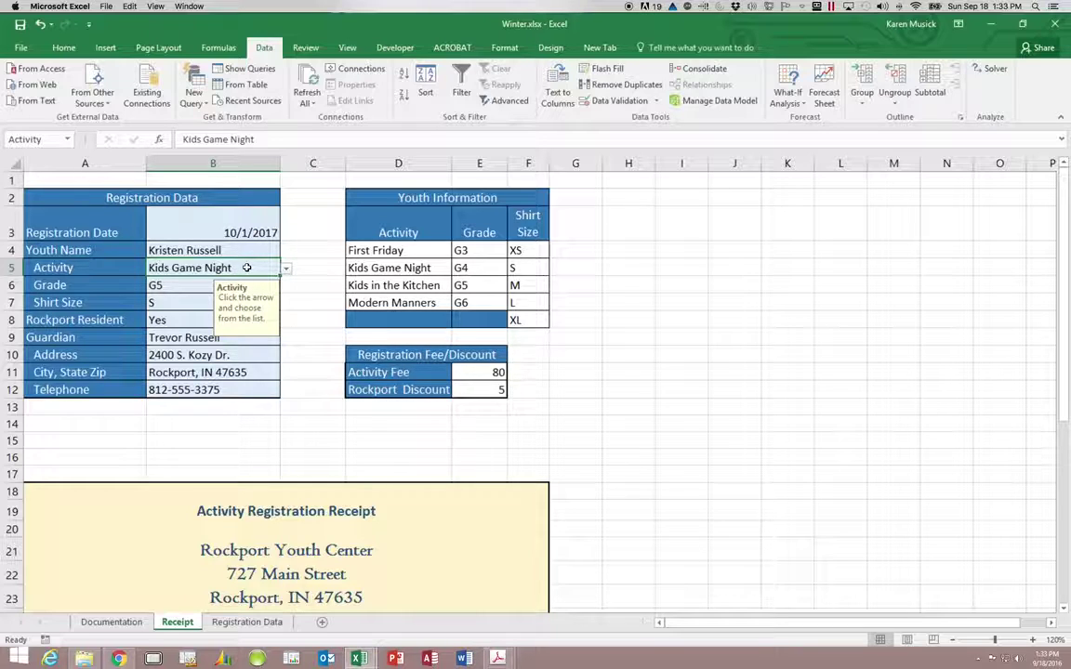
type("2")
key("Return")
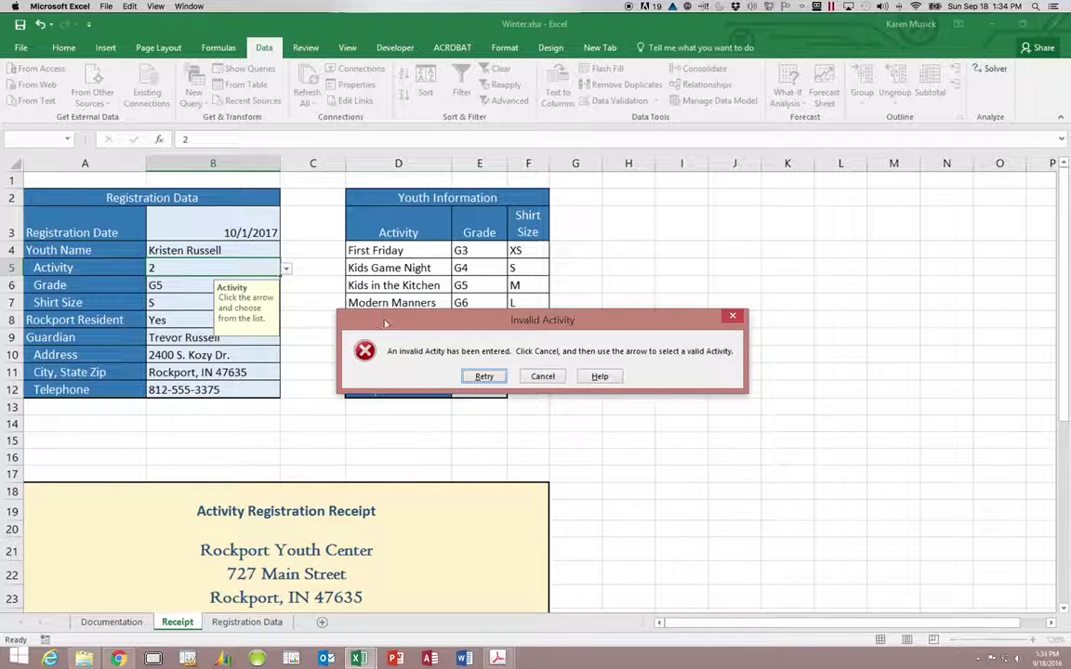
left_click(485, 377)
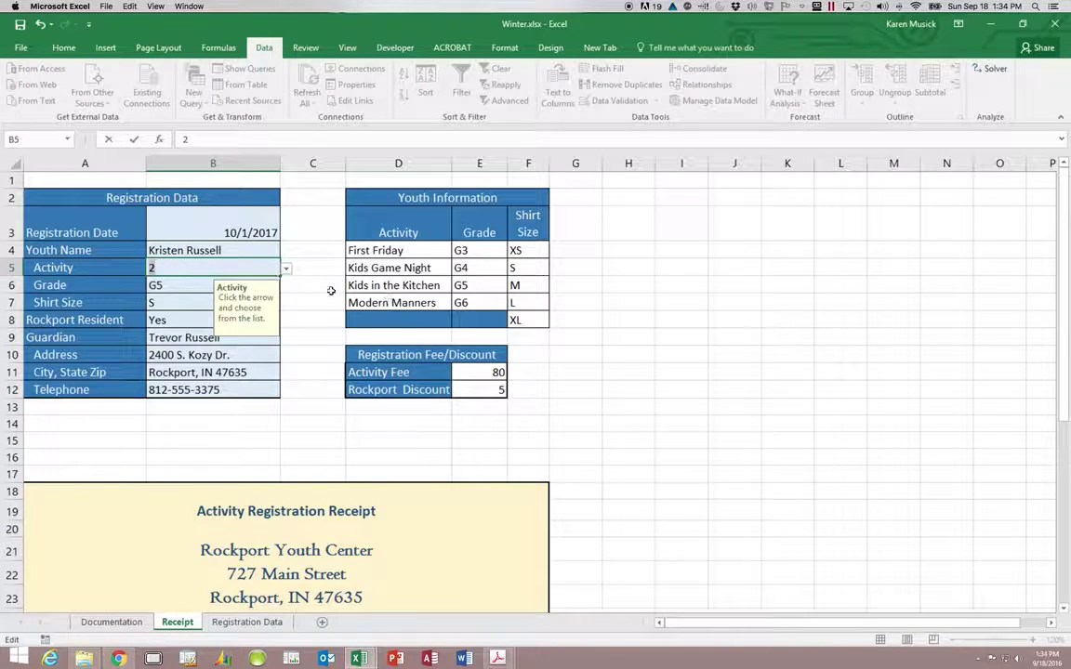
left_click(285, 272)
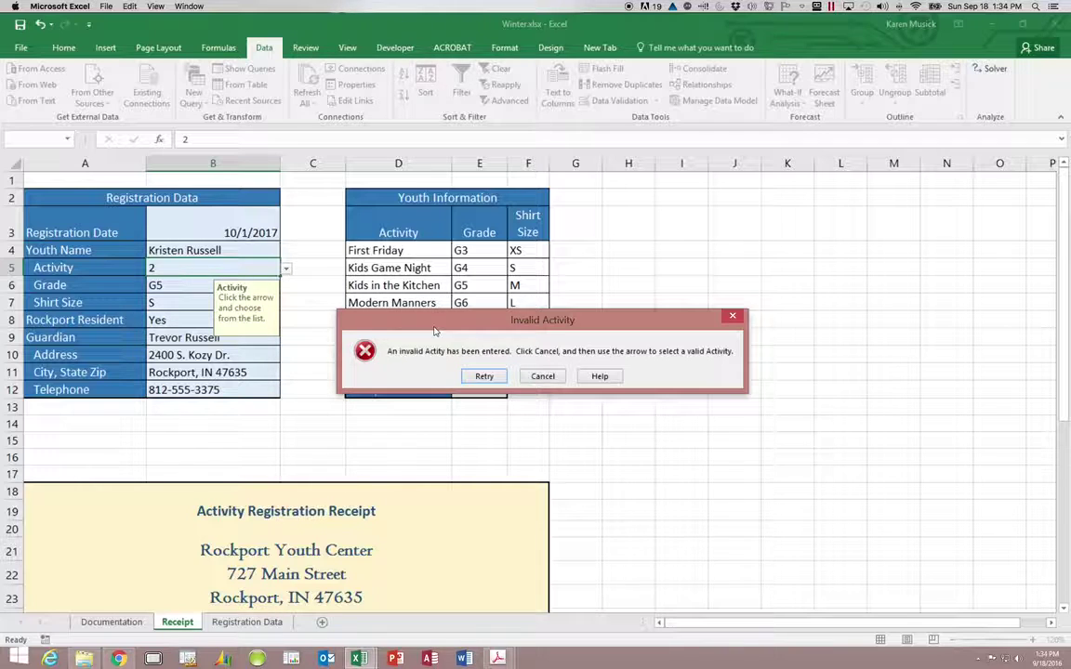
left_click(543, 376)
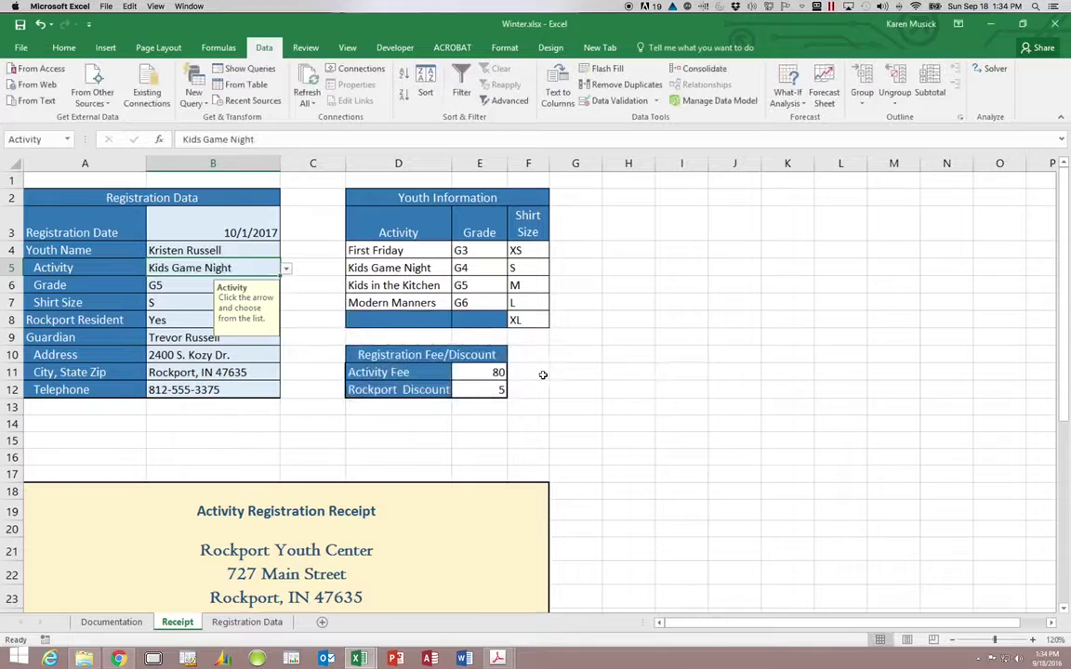
left_click(199, 284)
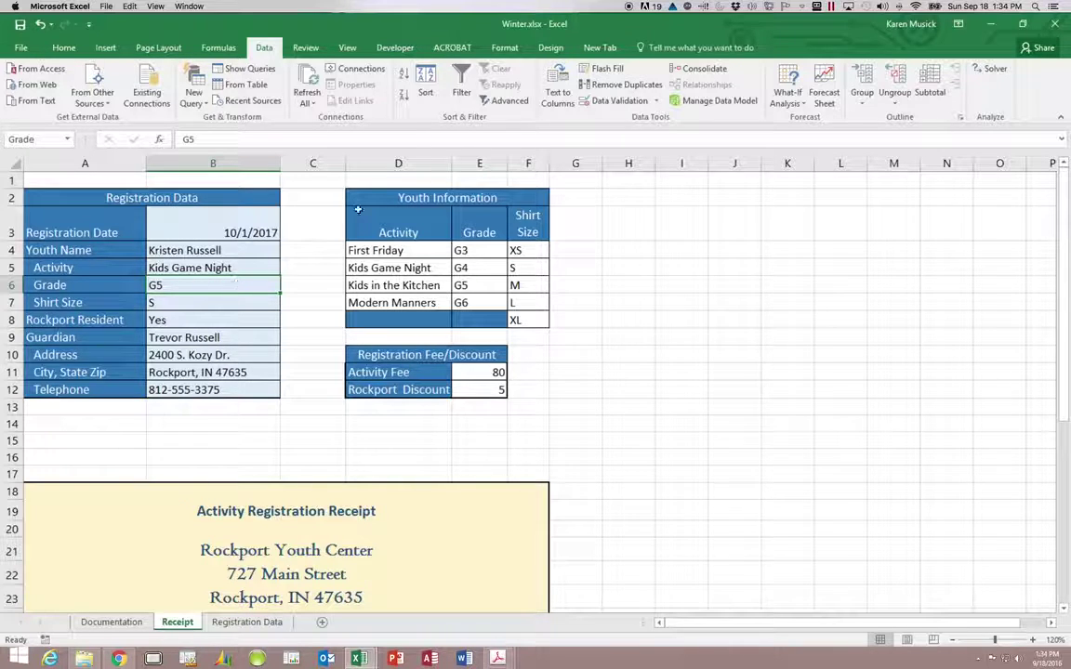
- Restrict B6 to a List sourced from the grades in E4:E7
left_click(619, 100)
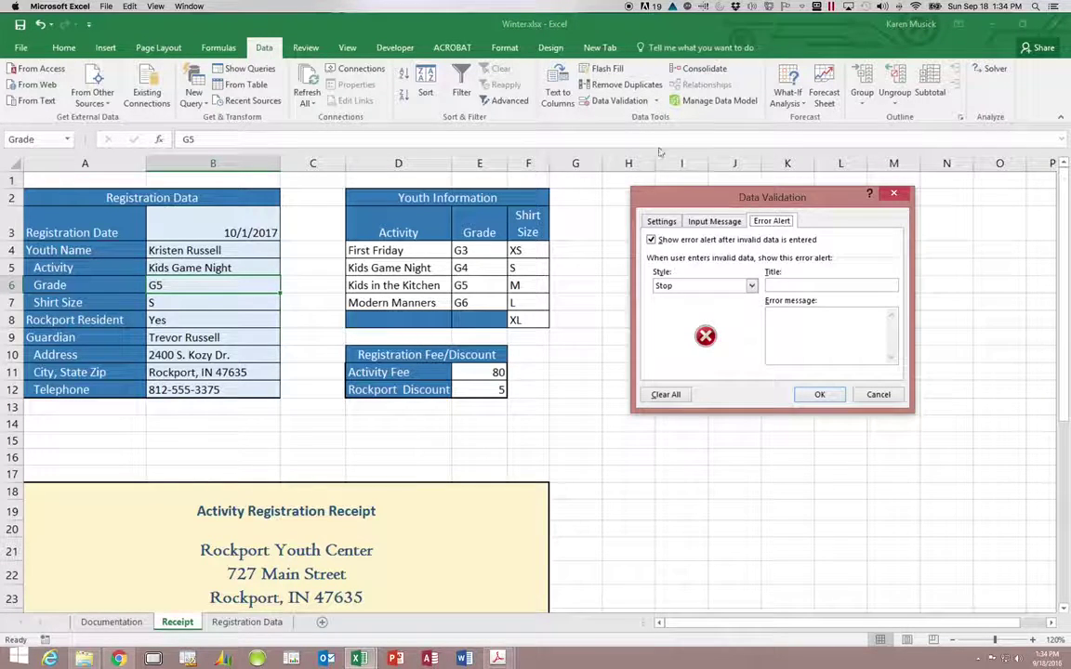
left_click(661, 221)
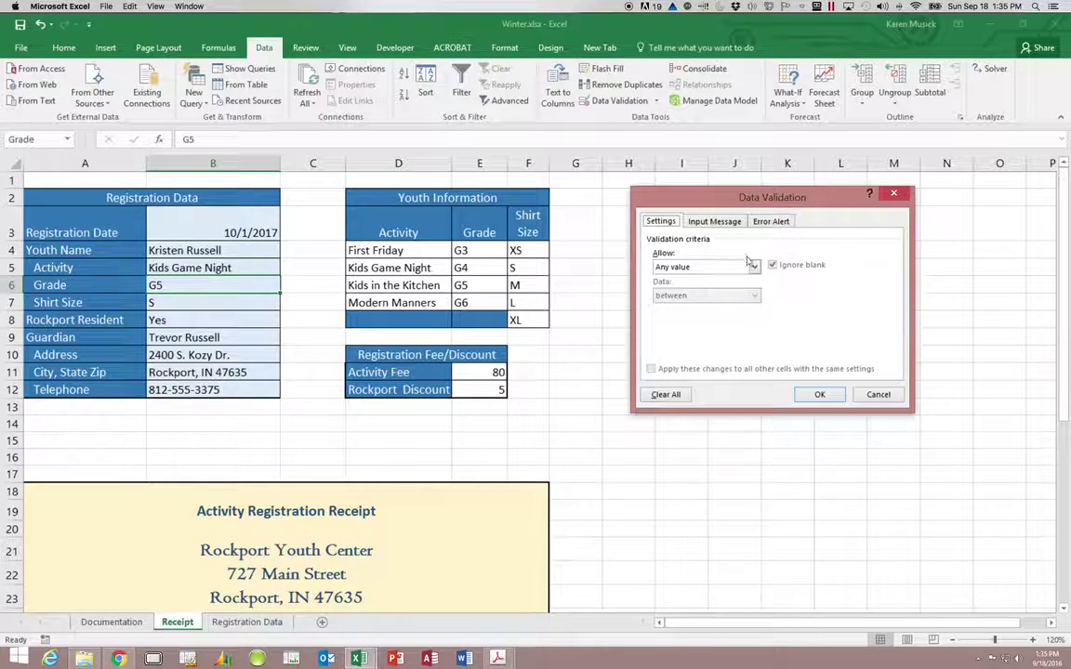
left_click(754, 266)
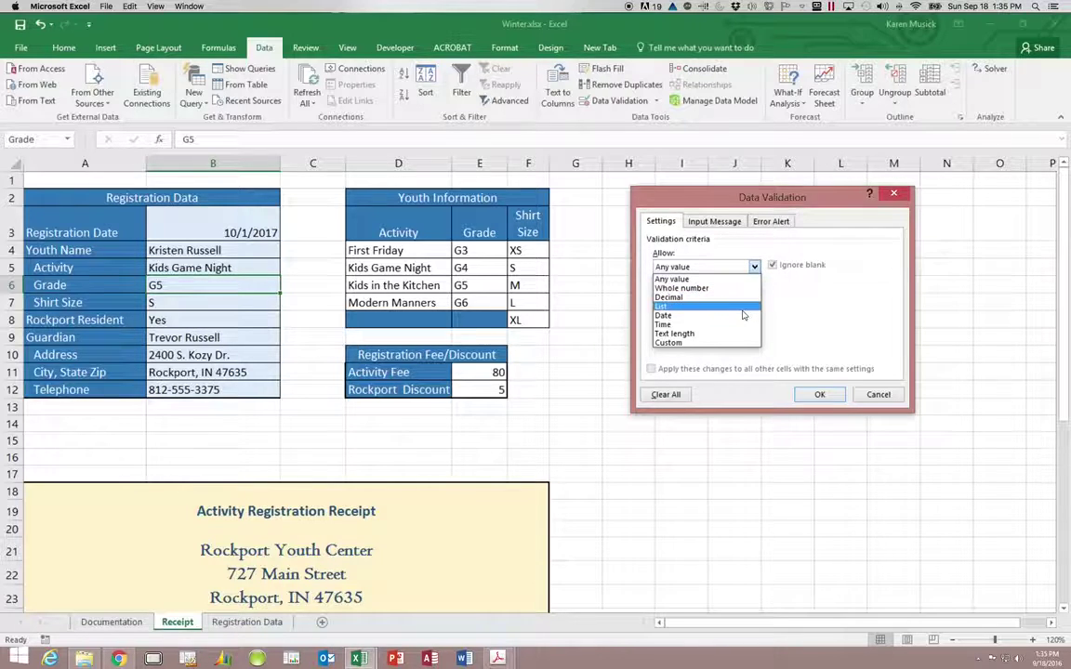
left_click(743, 308)
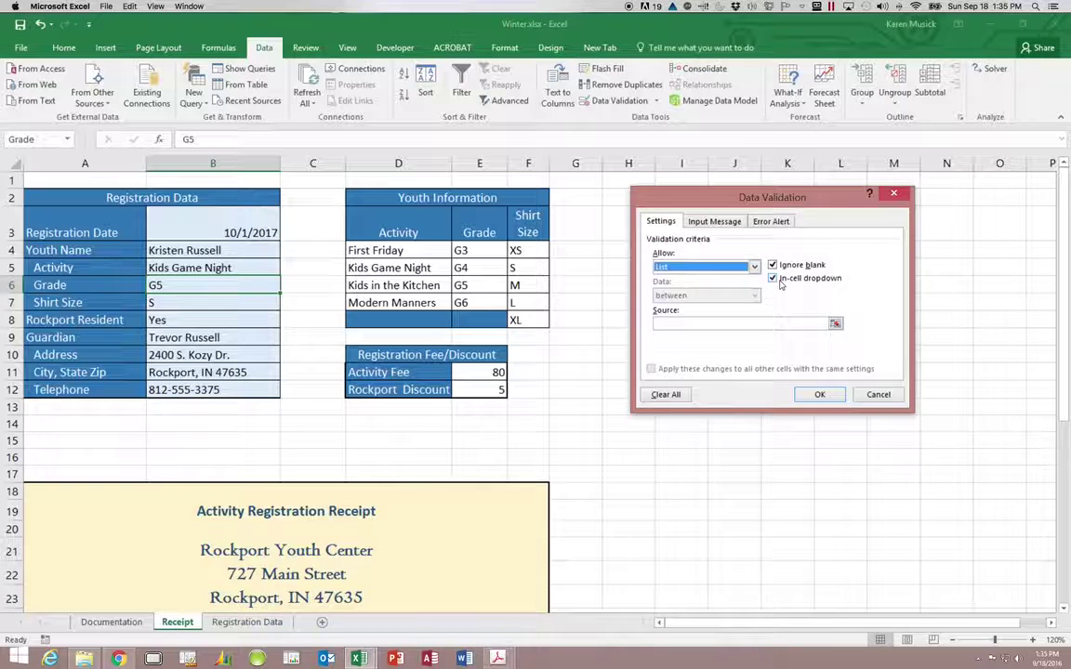
left_click(710, 325)
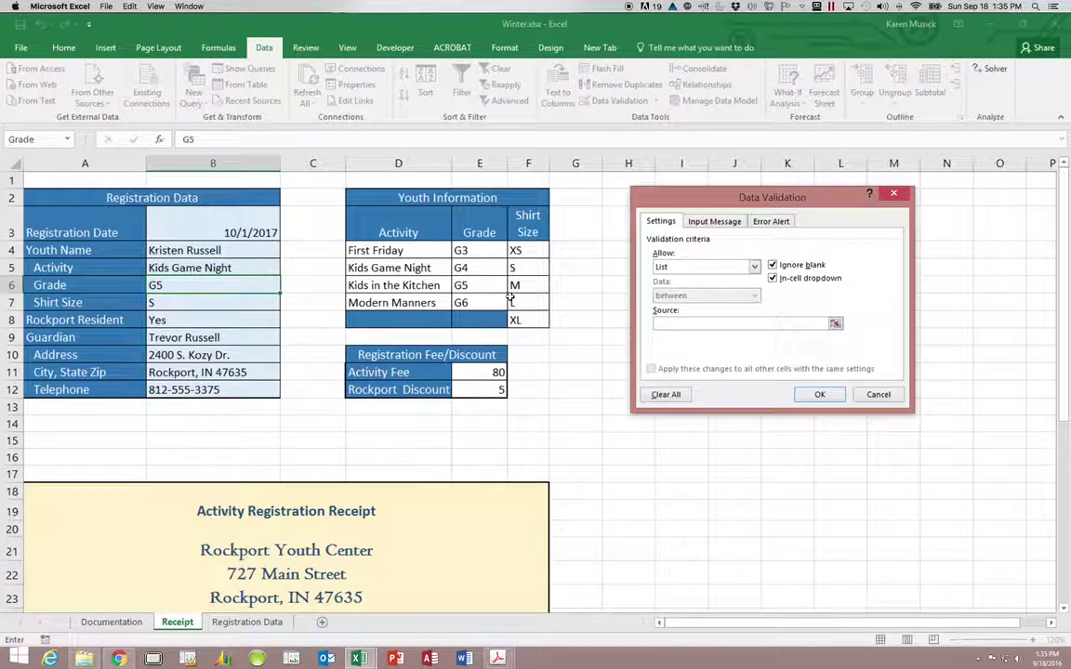
left_click_drag(475, 251, 474, 303)
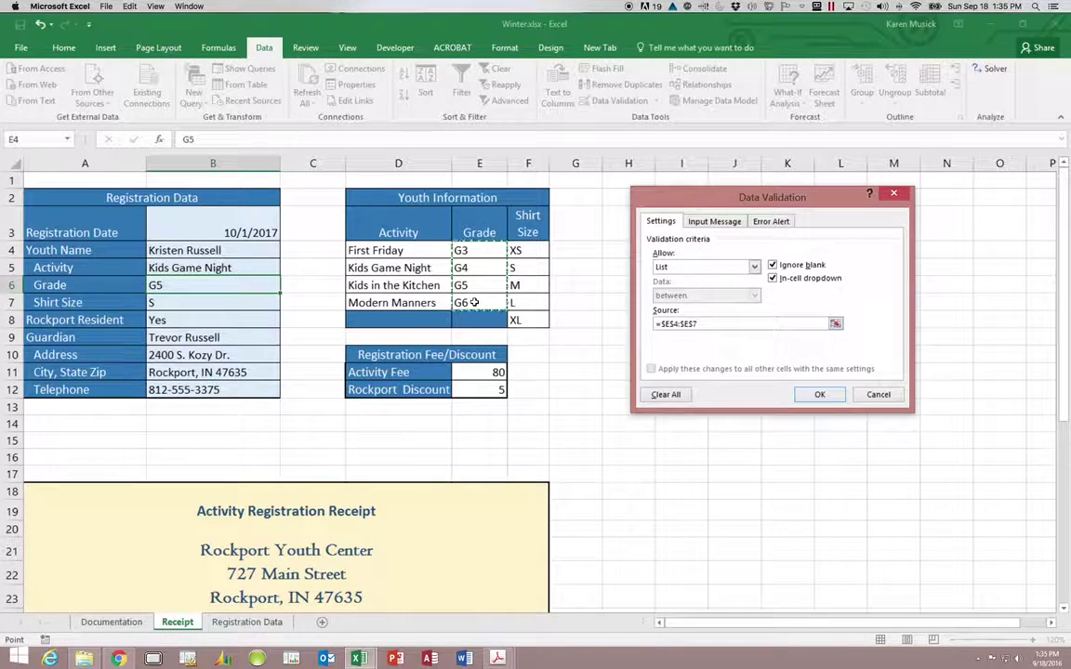
left_click(722, 225)
left_click(686, 284)
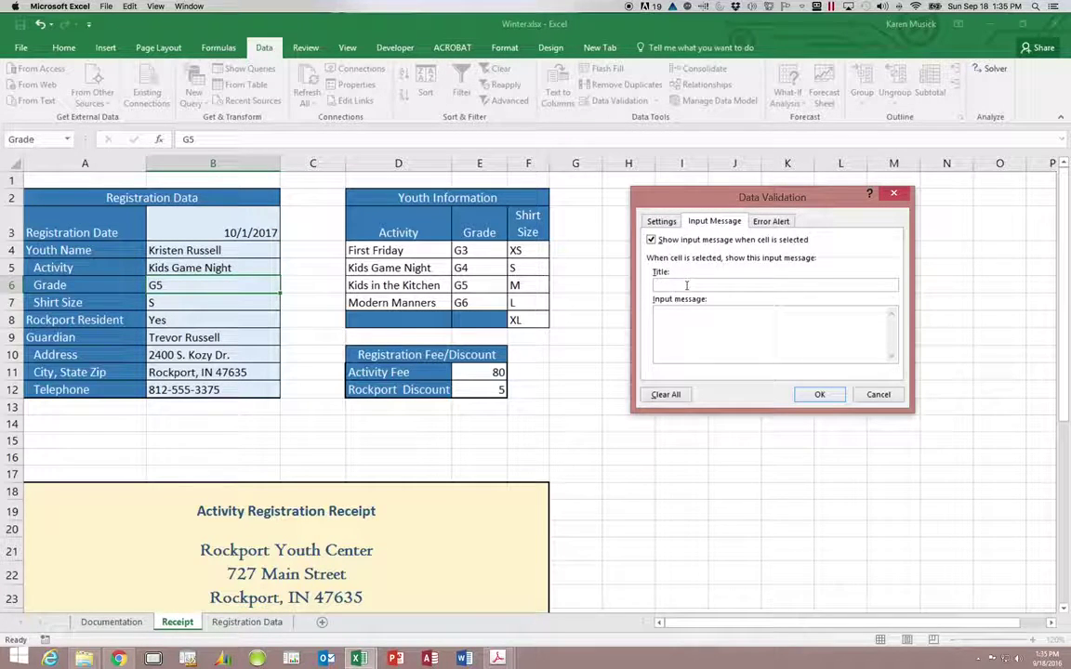
- Enter the input message title 'Grade' and body 'Click the arrow to select the Grade.'
type("Grade")
left_click(676, 316)
type("Click the arrow to select t")
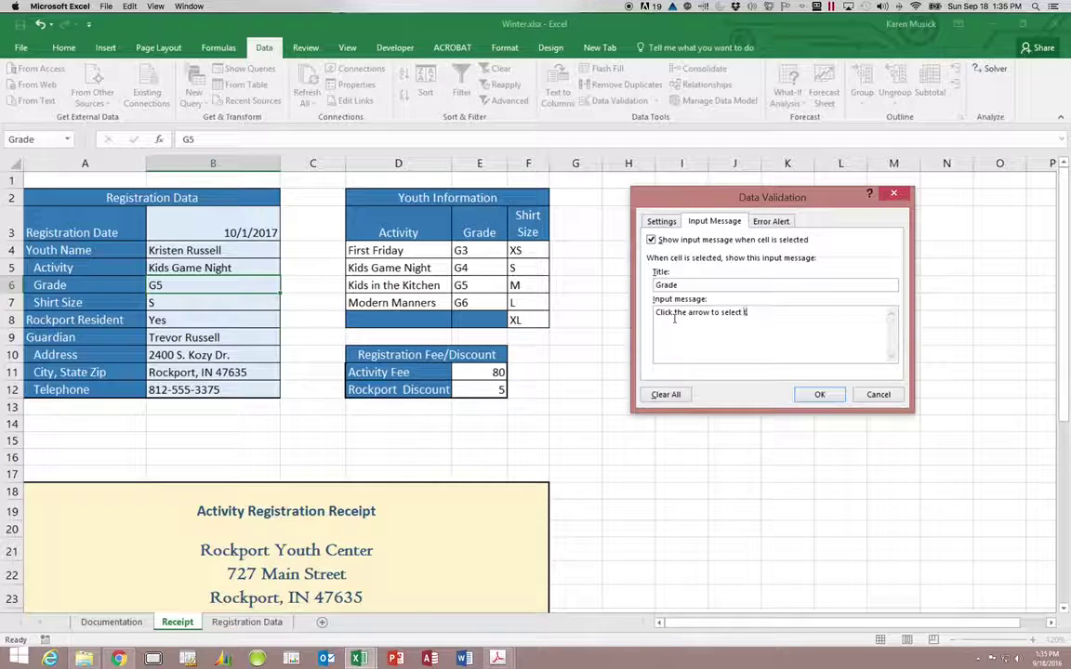
type("he Grade.")
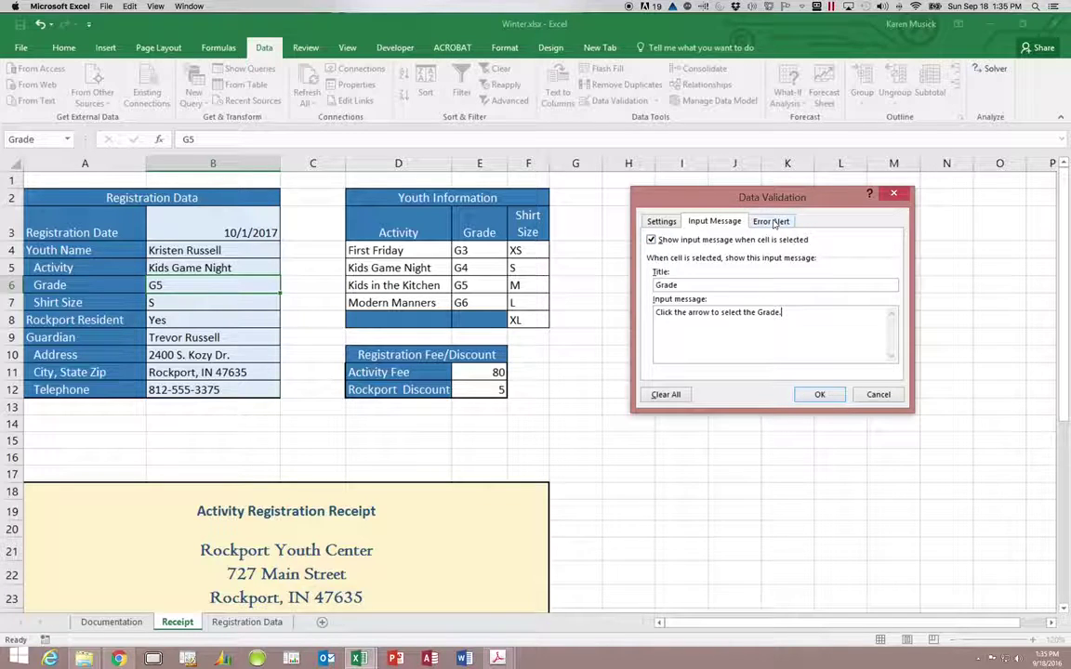
- Title the Stop alert 'Invalid Grade' and type its invalid-grade, click-Cancel message
left_click(774, 223)
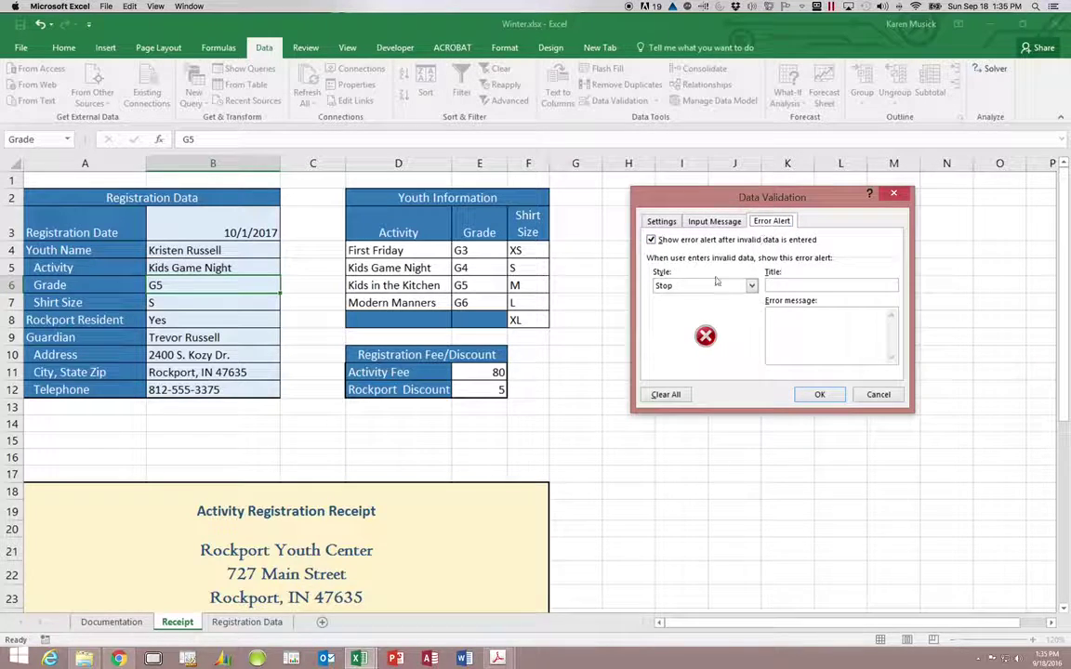
left_click(778, 287)
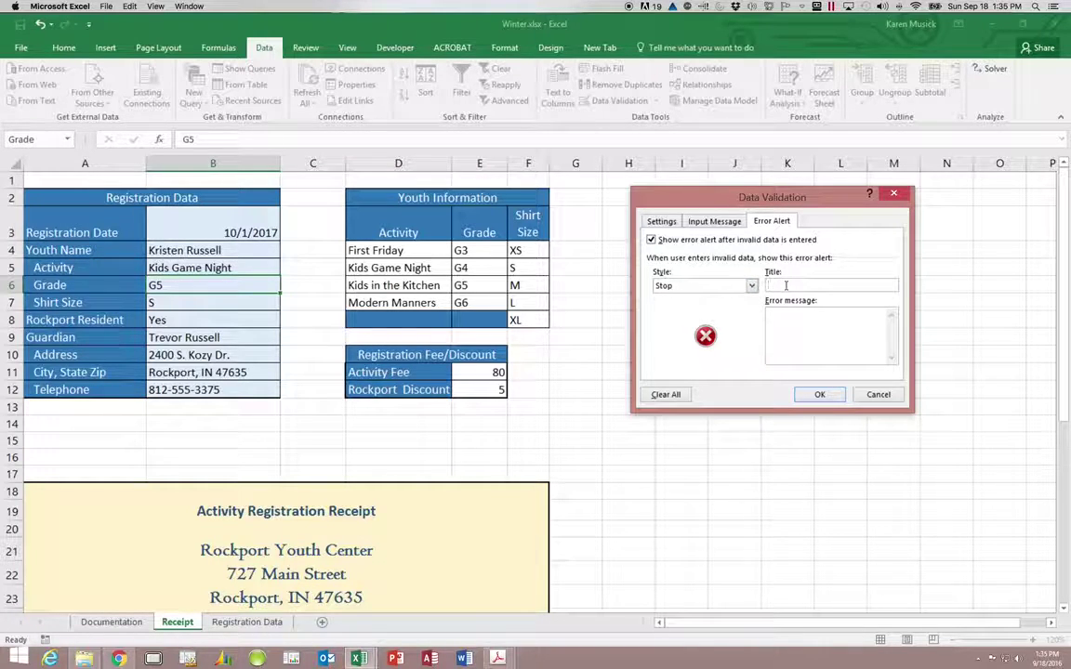
type("Invalid Grade")
left_click(790, 320)
type("An invalid Grade ")
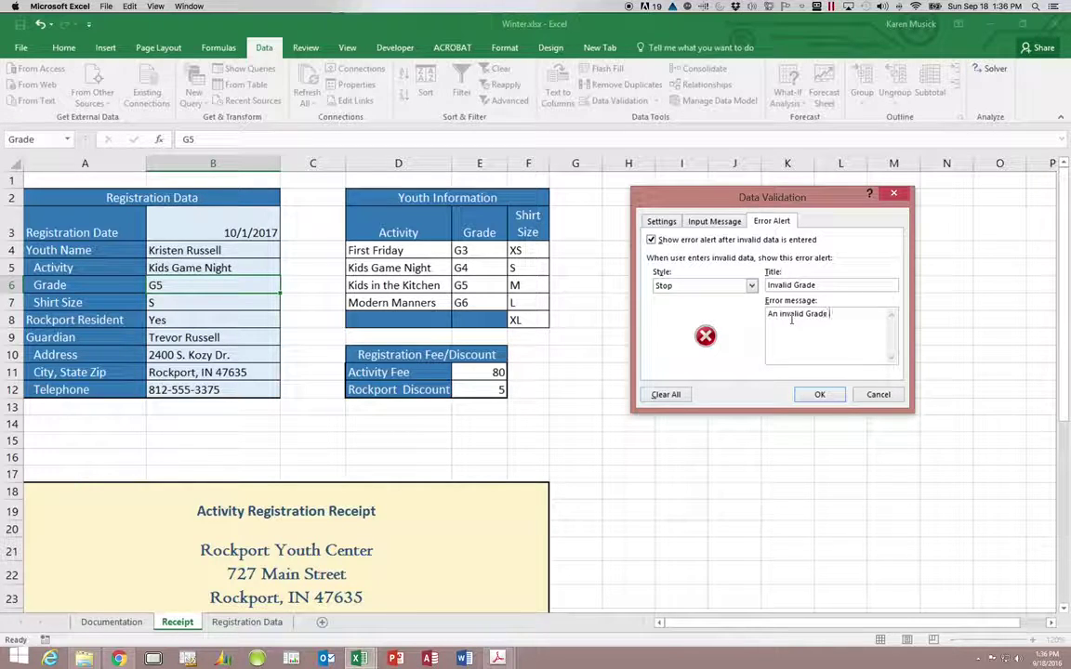
type("hai been entered")
type(". G")
type("lick Ca")
type("ncel")
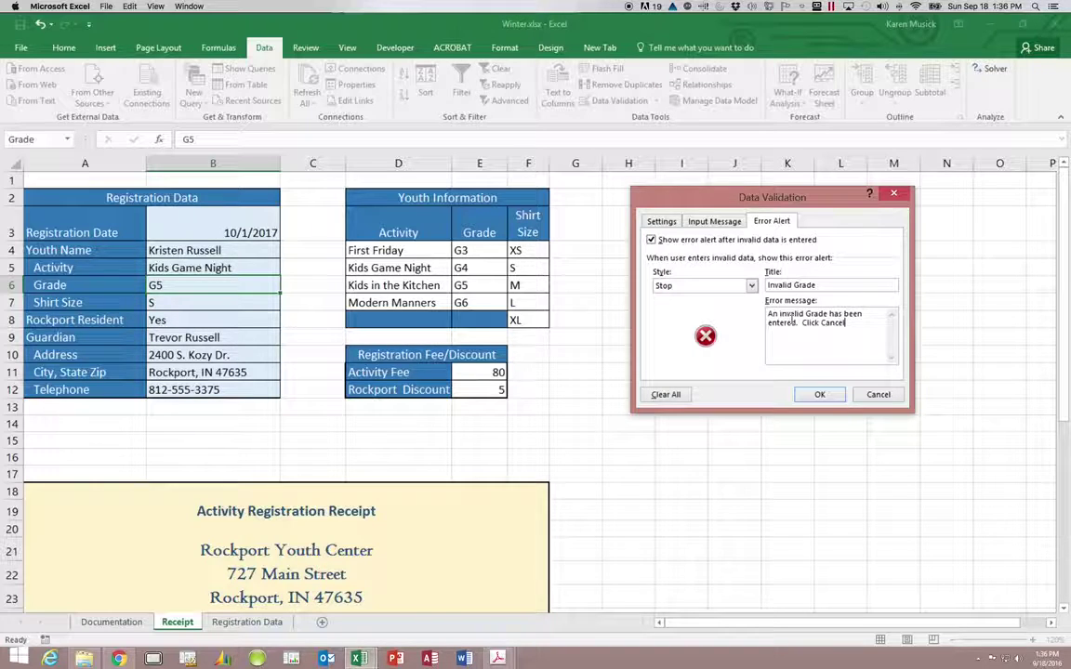
type(", and the")
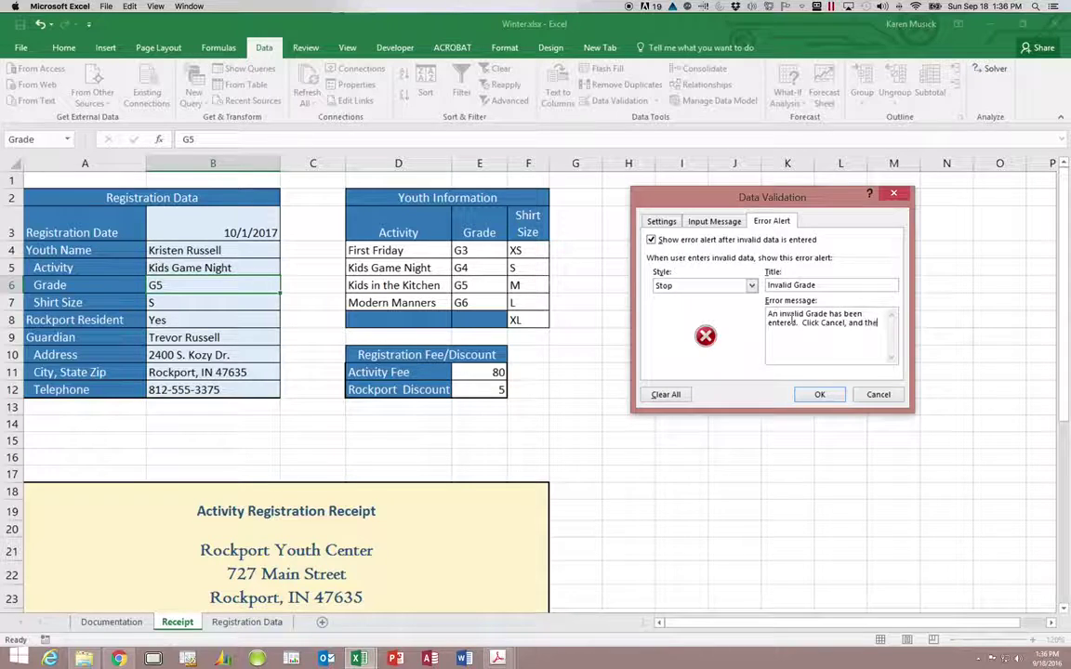
type("n use the arrow to select the Grade.")
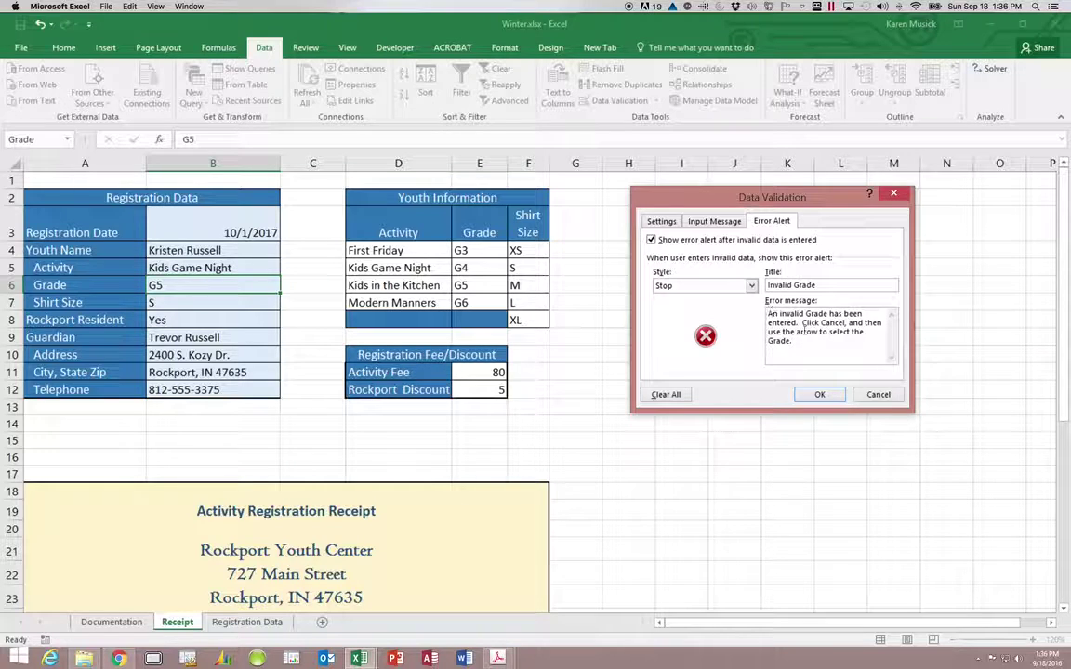
- Confirm the Grade validation and check B6's drop-down, keeping G5
left_click(815, 395)
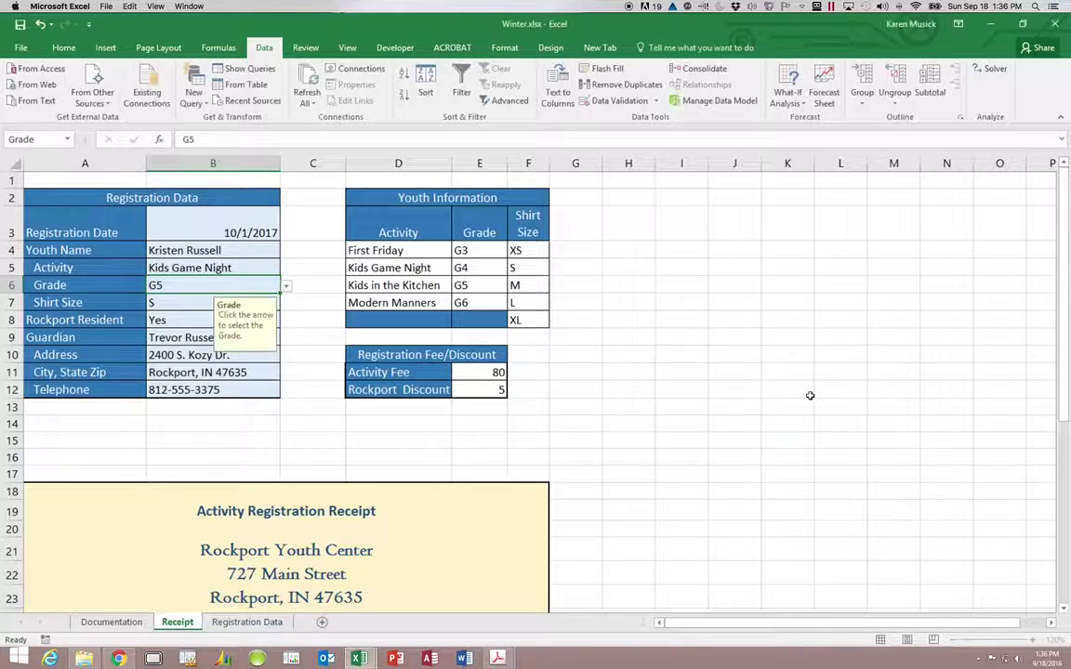
left_click(238, 285)
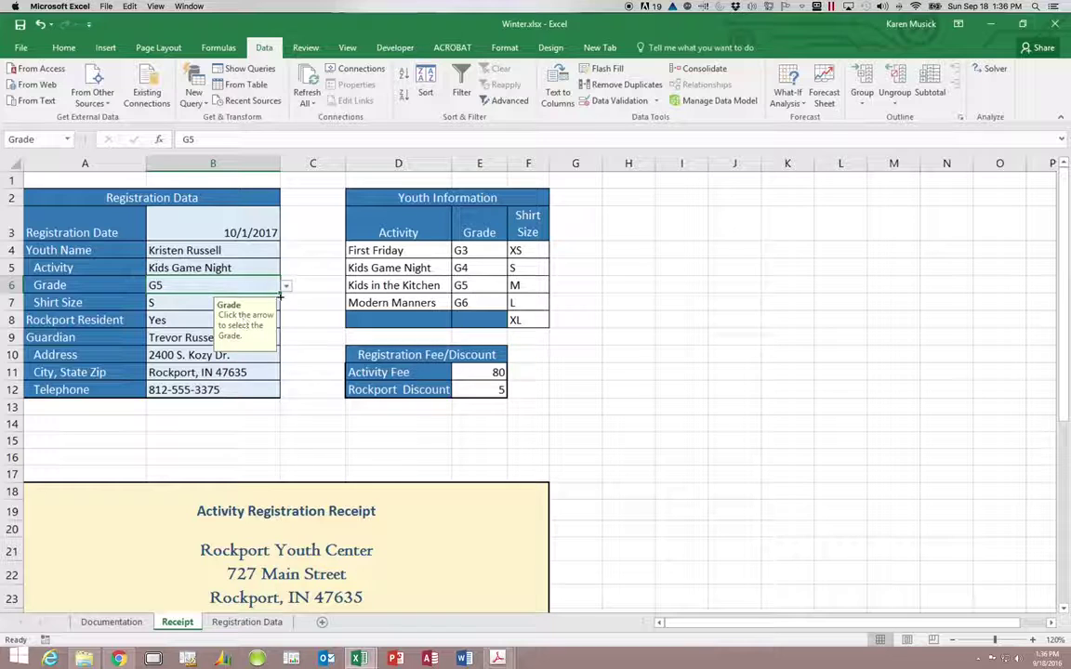
left_click(286, 286)
left_click(287, 290)
left_click(287, 290)
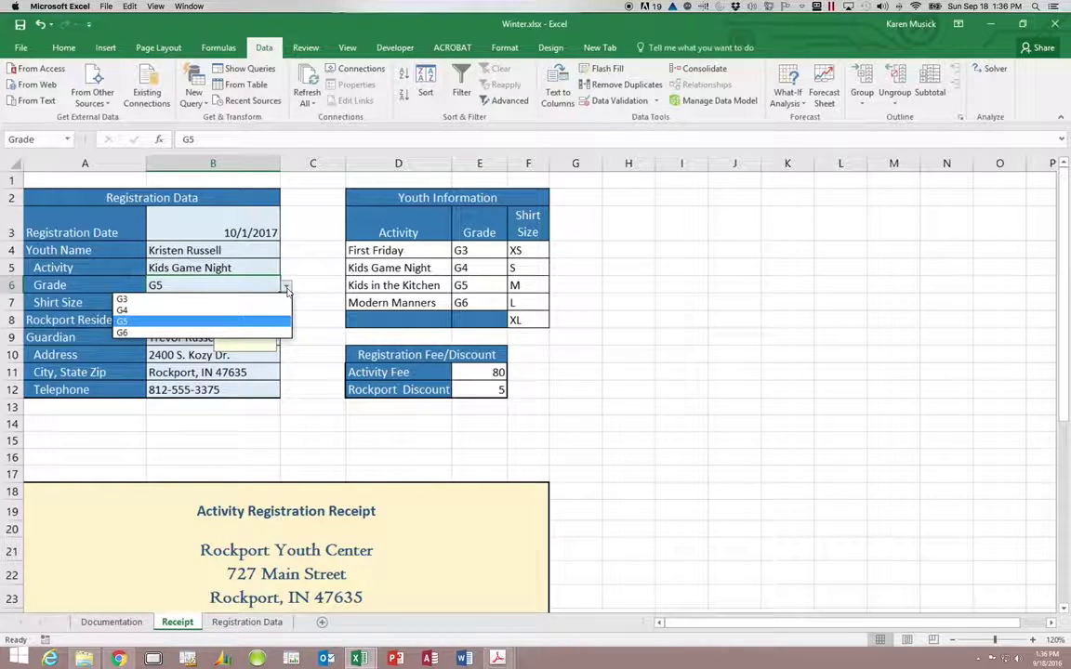
left_click(287, 290)
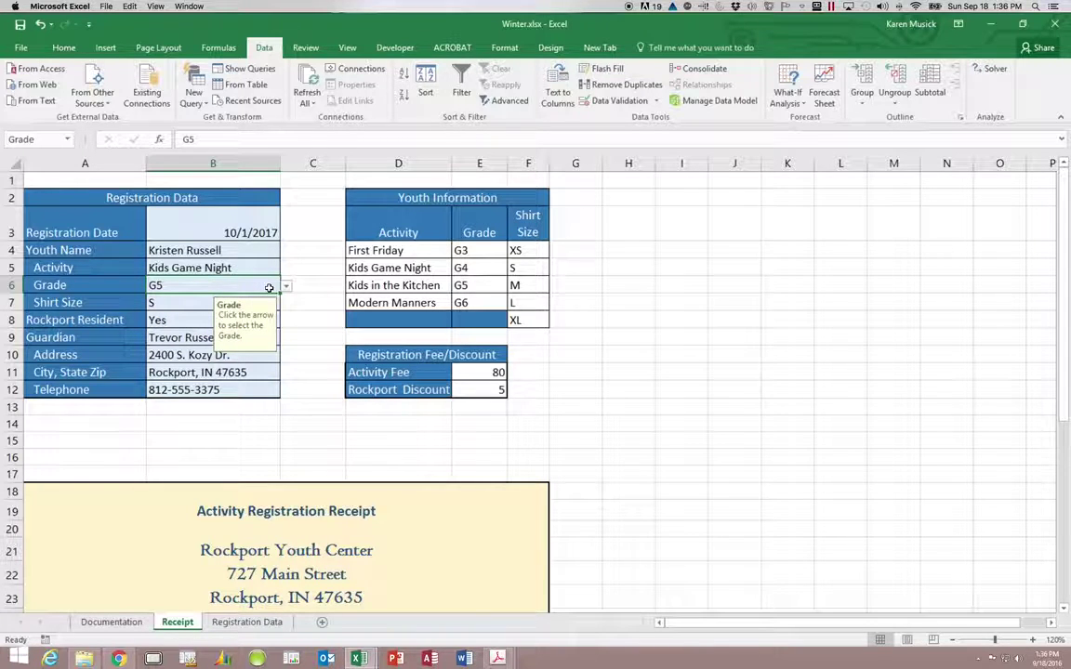
- Test the stop alert by entering the invalid grade 5 in B6, then retry with g5
type("5")
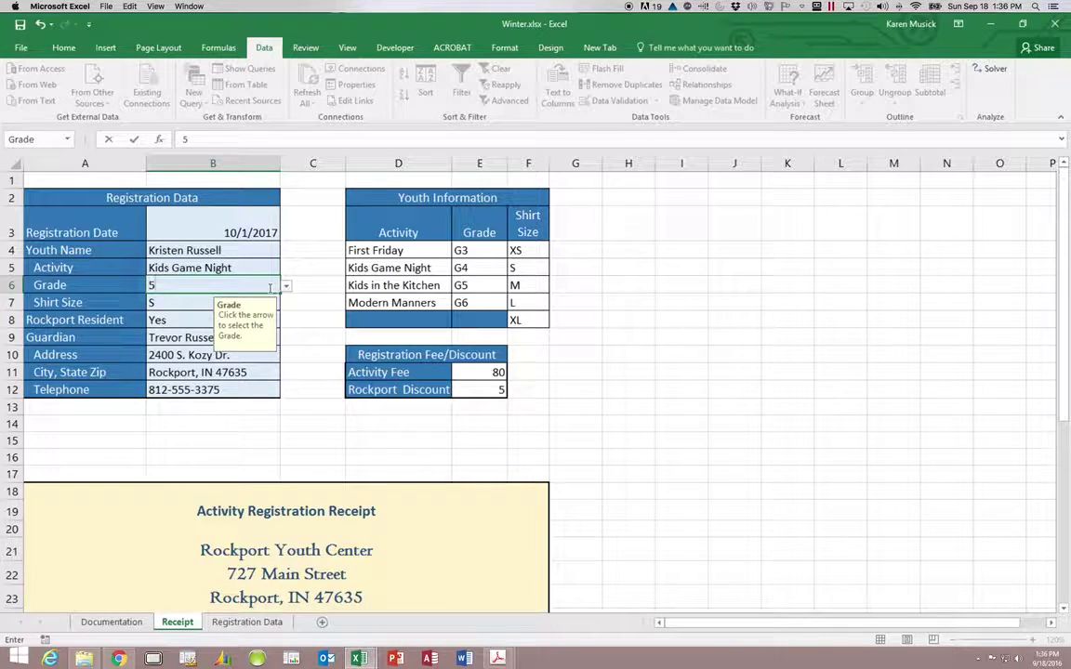
key("Return")
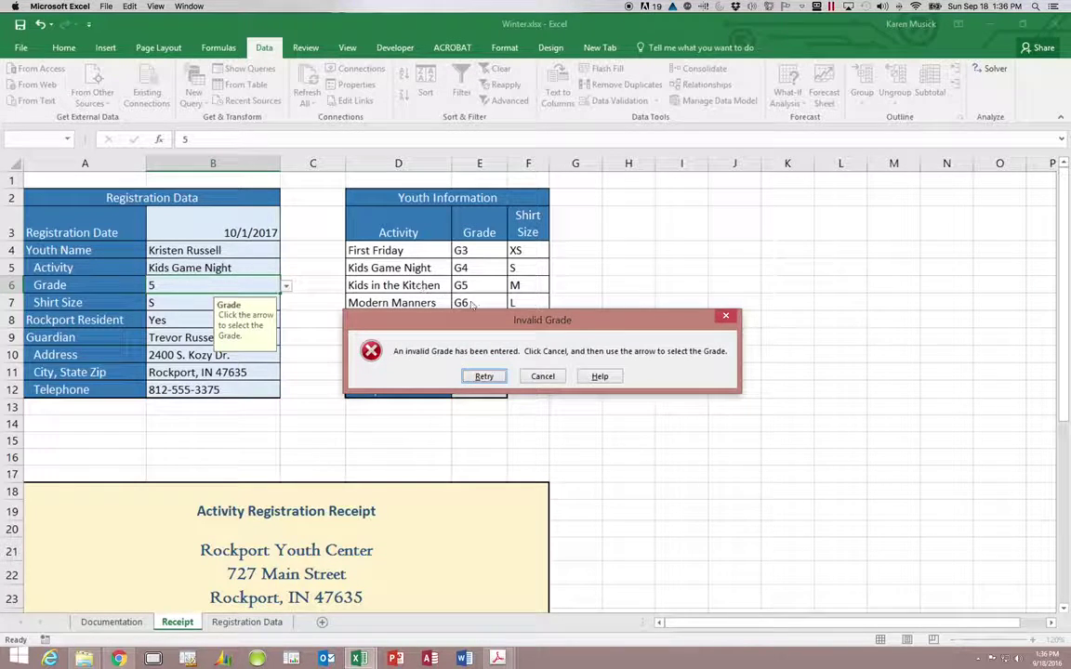
left_click(483, 377)
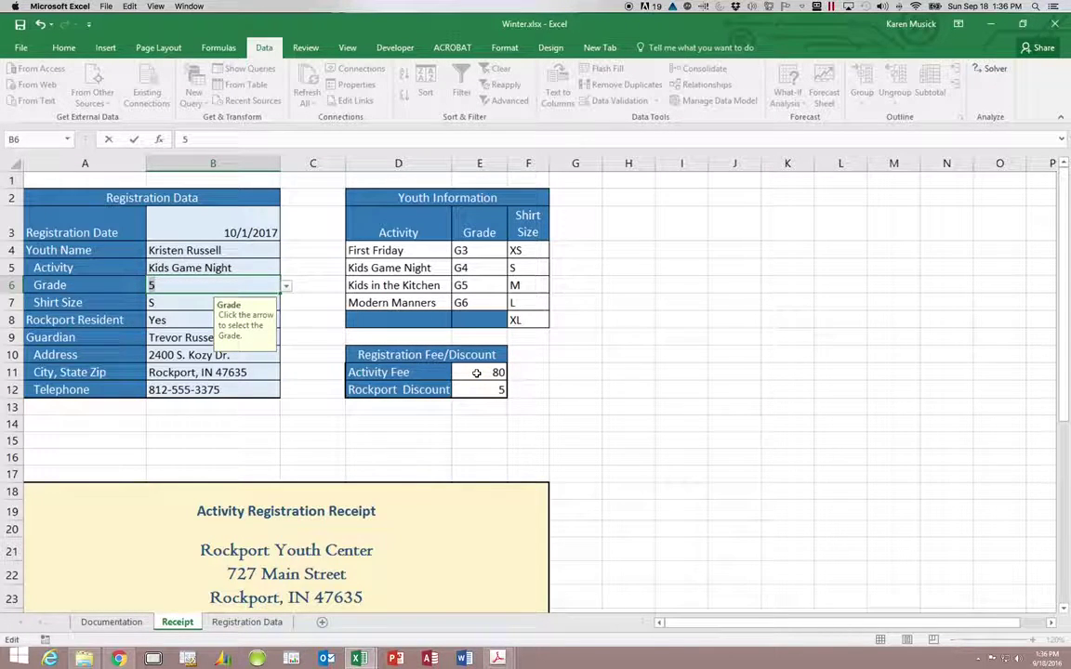
left_click(287, 289)
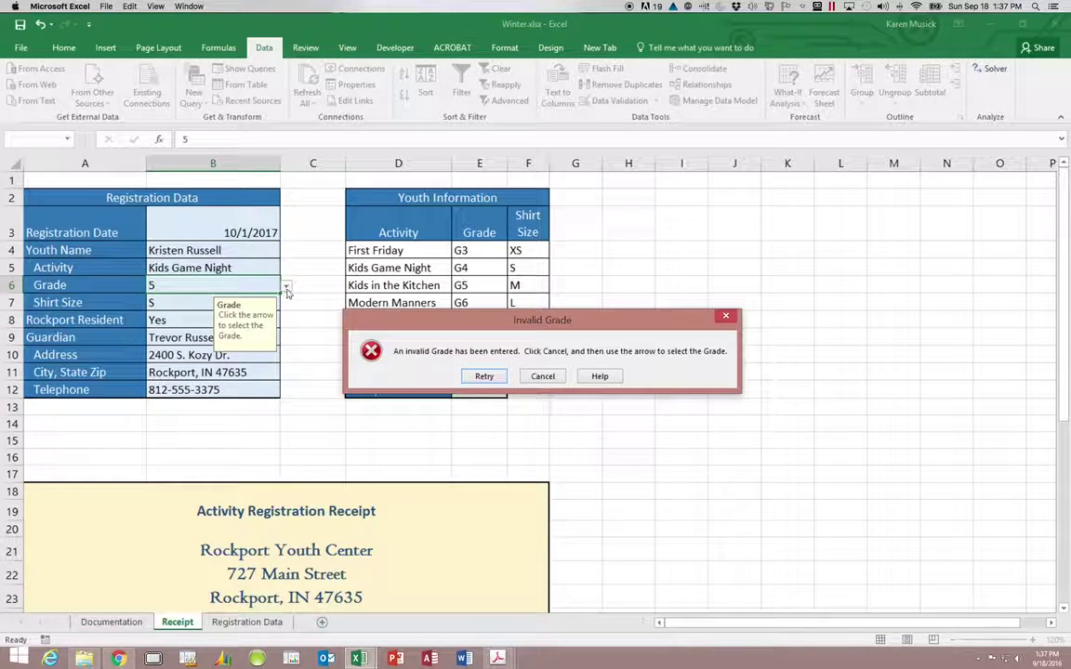
left_click(480, 375)
type("G5")
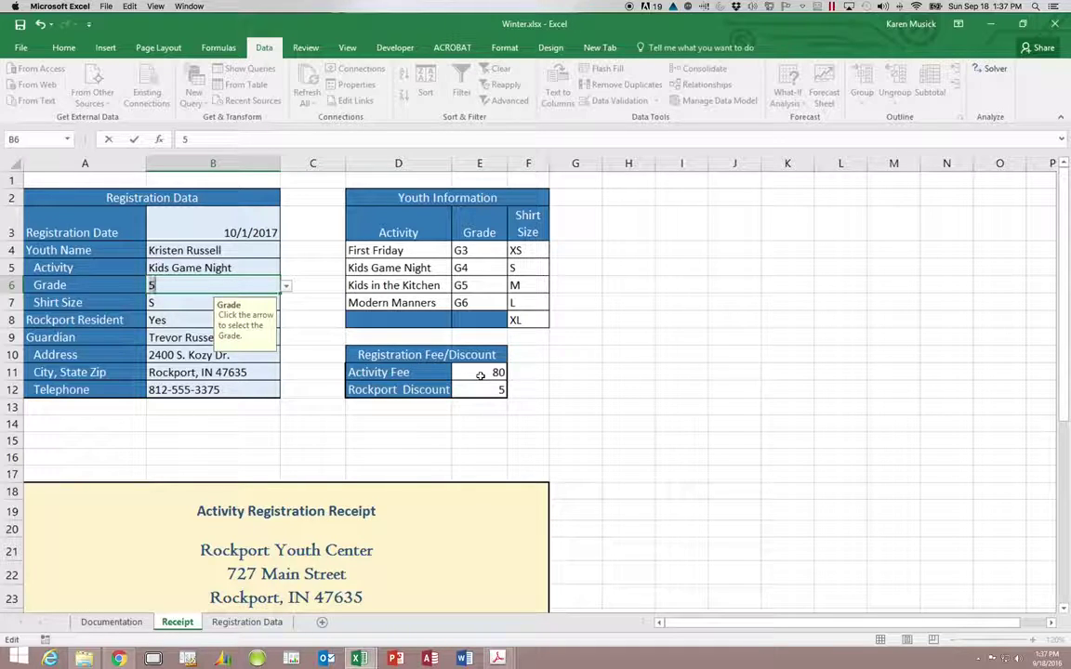
key("Left")
type("g")
key("Return")
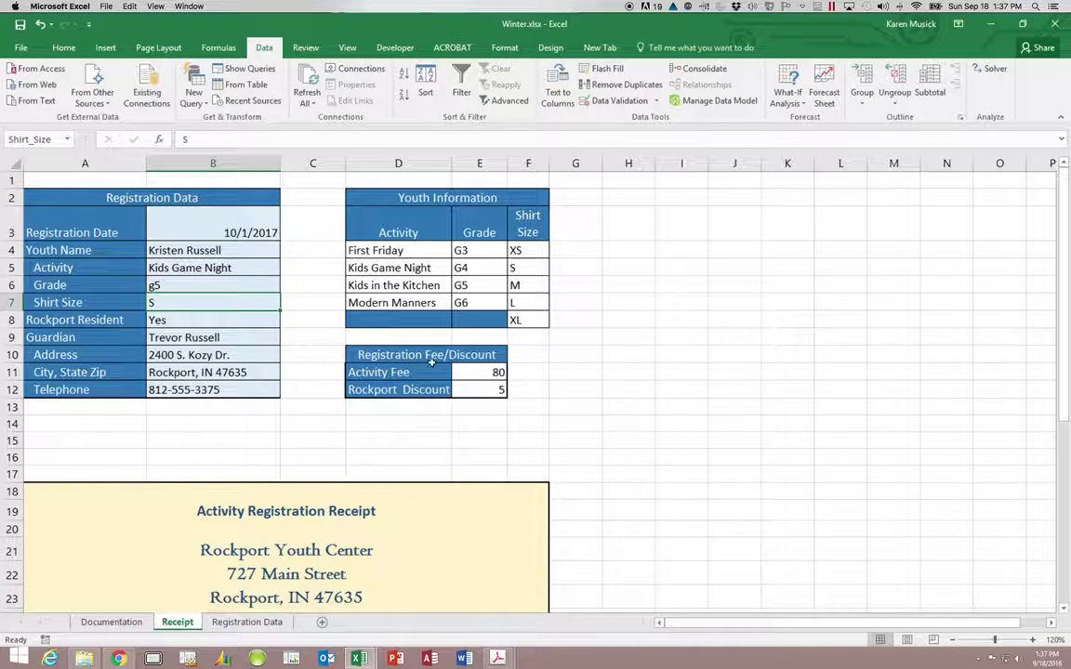
- Pick G5 from B6's grade list and move on to the Shirt Size cell B7
left_click(241, 286)
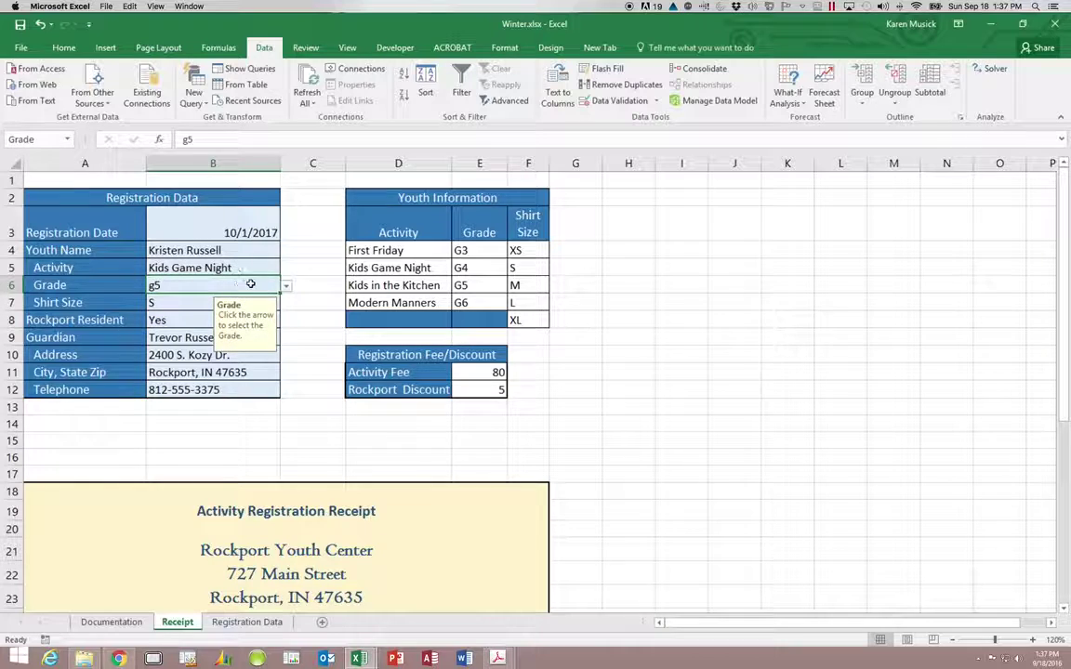
left_click(286, 288)
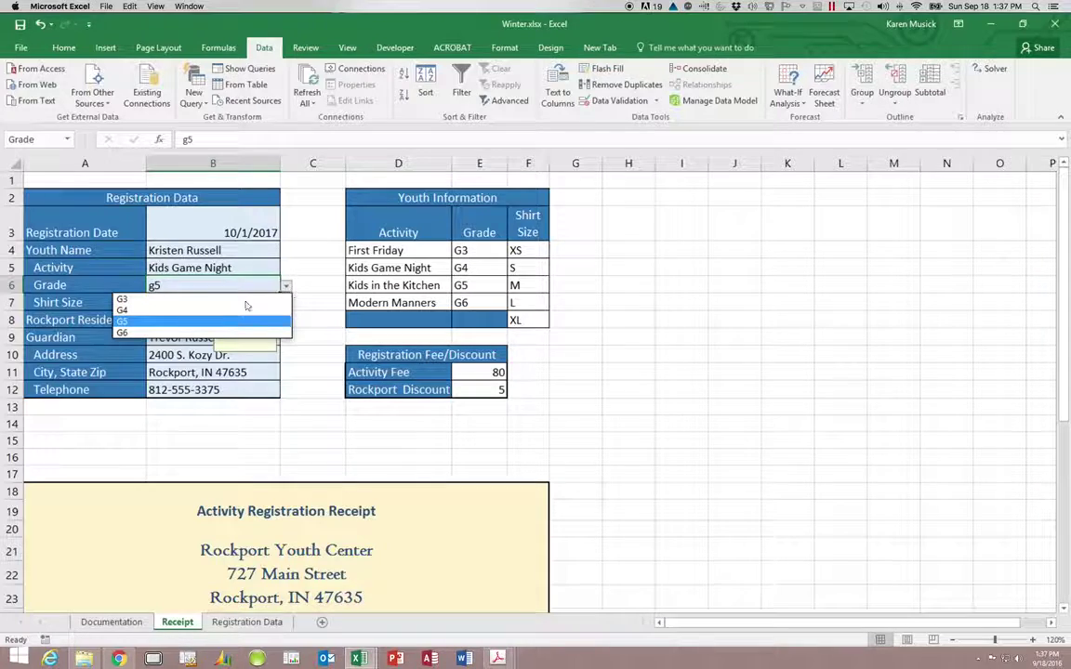
left_click(274, 321)
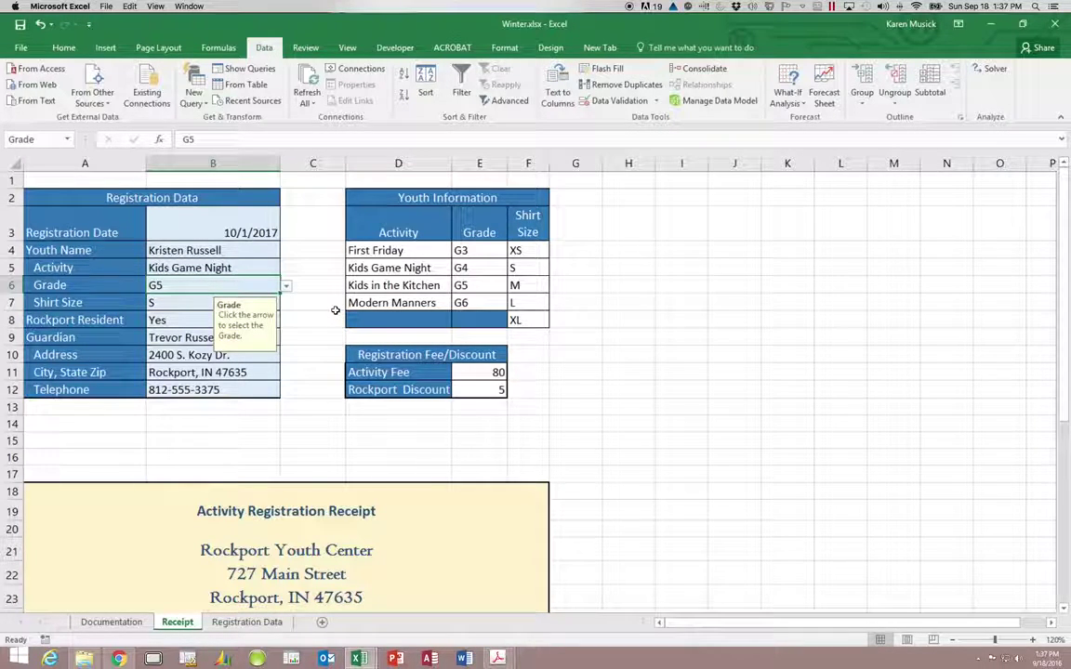
left_click(197, 303)
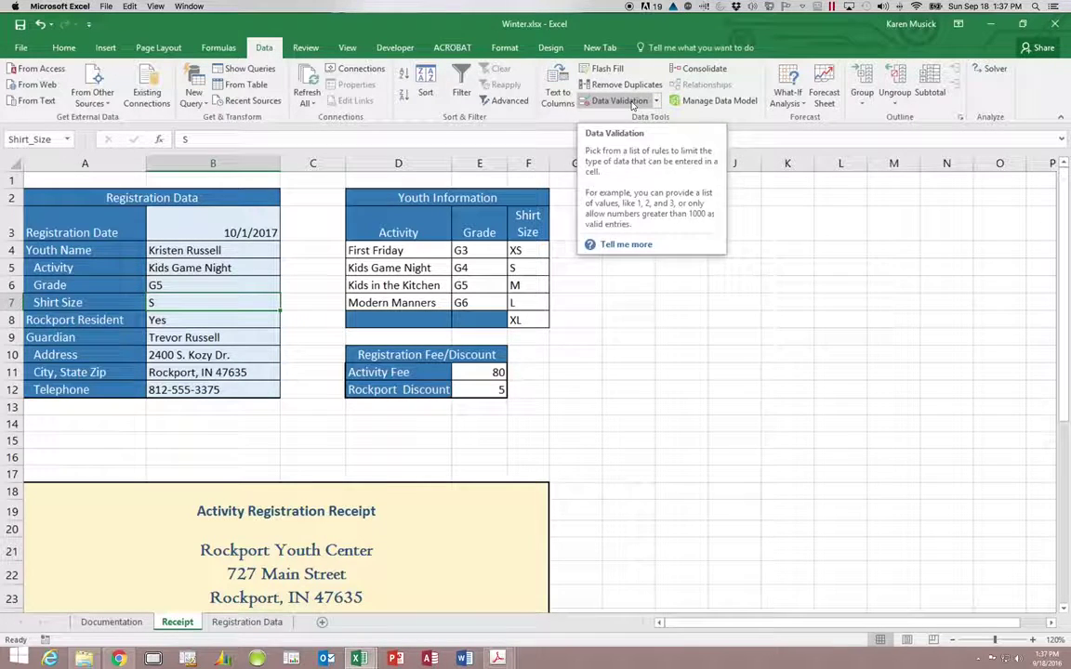
- Give B7 List validation sourced from the shirt sizes in =$F$4:$F$8
left_click(632, 104)
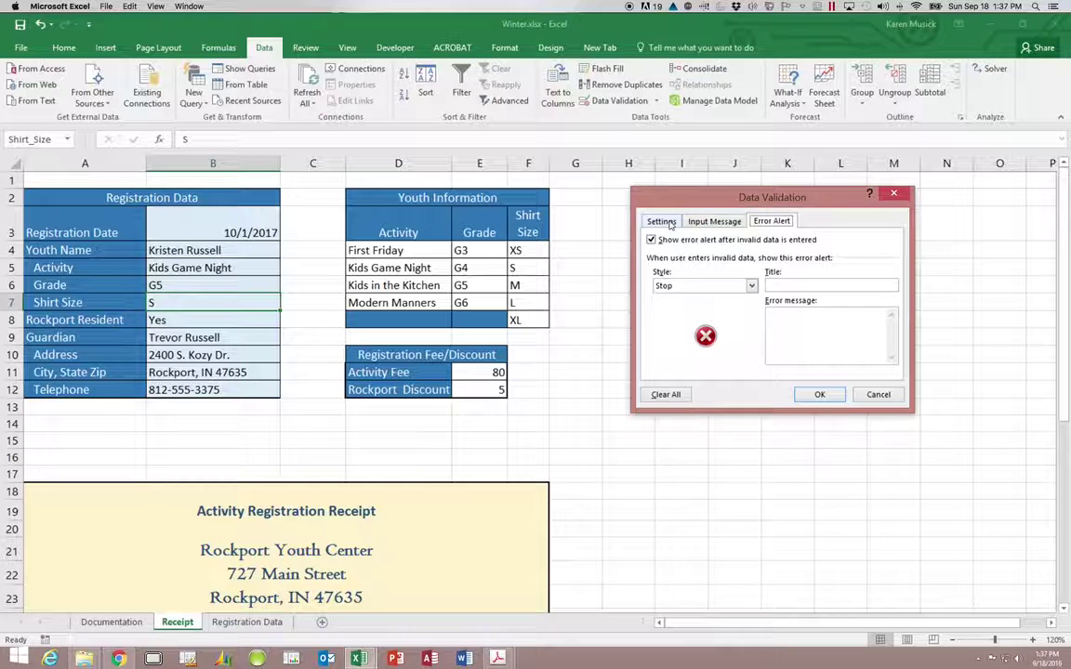
left_click(669, 223)
left_click(754, 268)
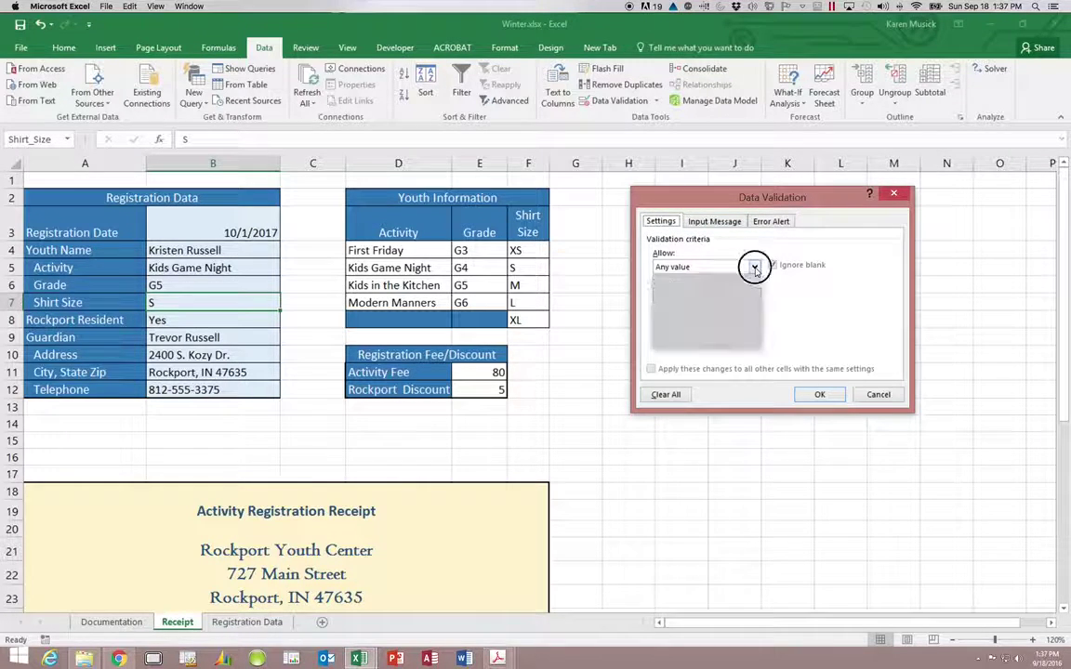
left_click(745, 313)
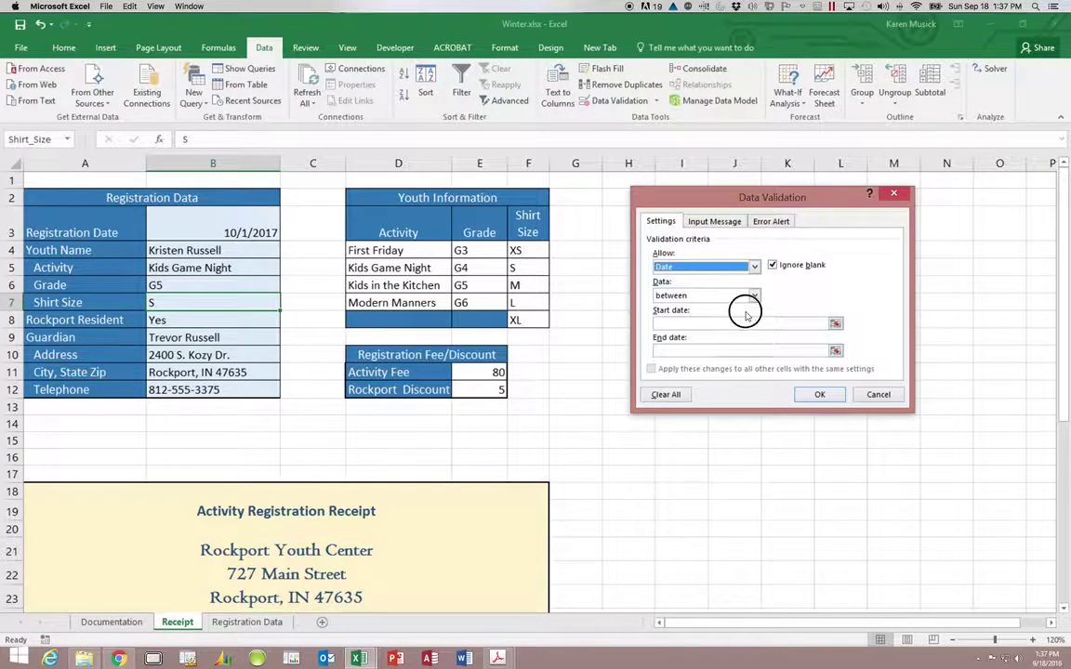
left_click(754, 267)
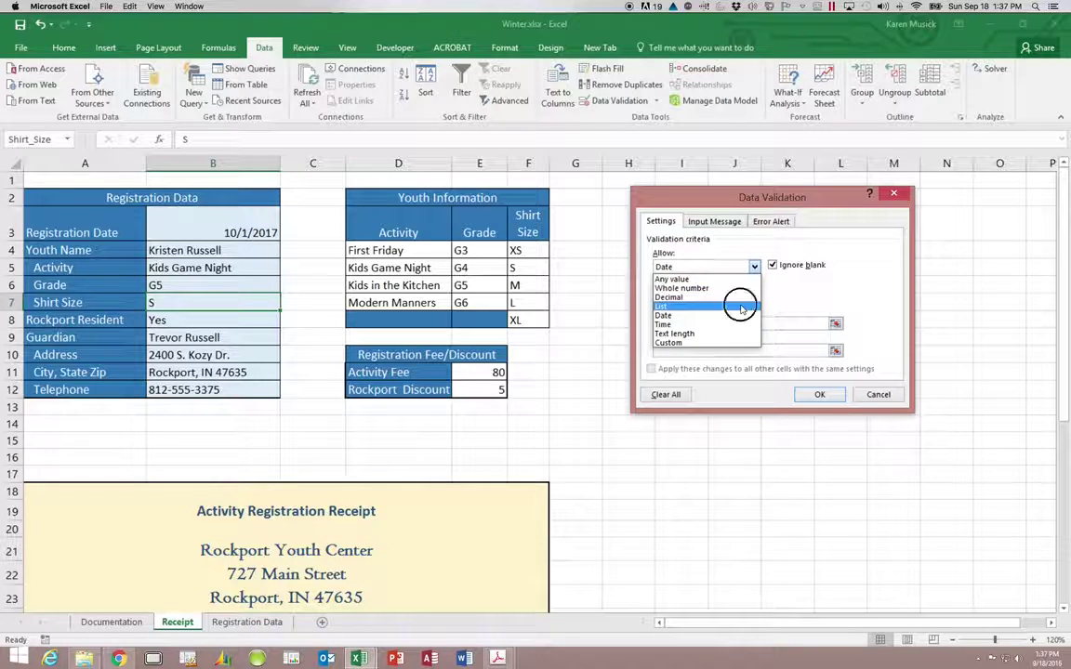
left_click(741, 308)
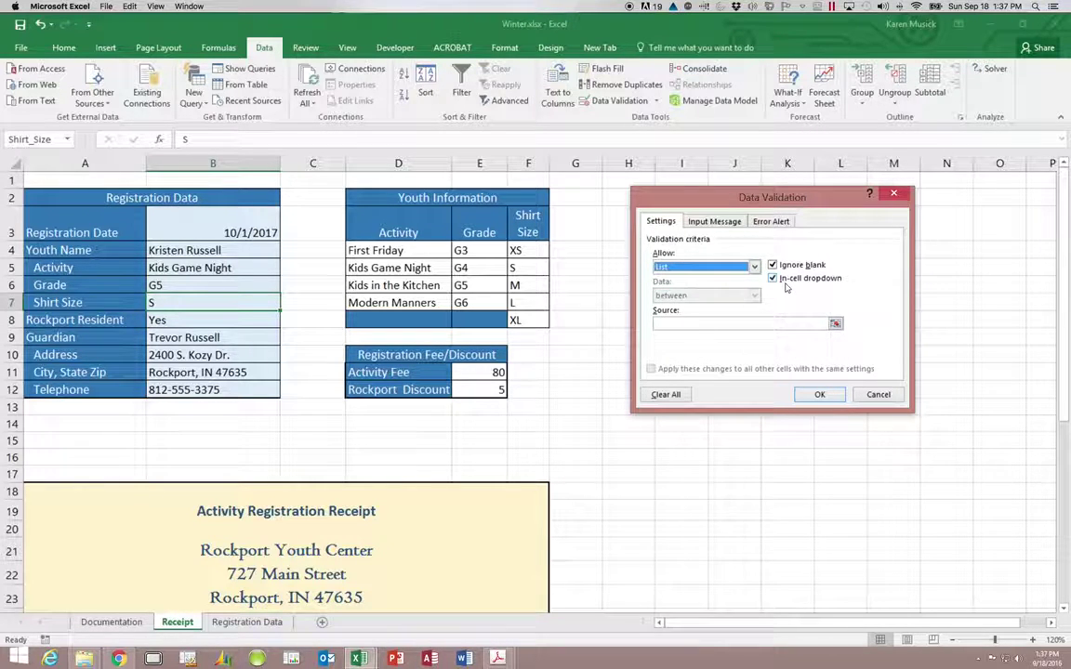
left_click(708, 324)
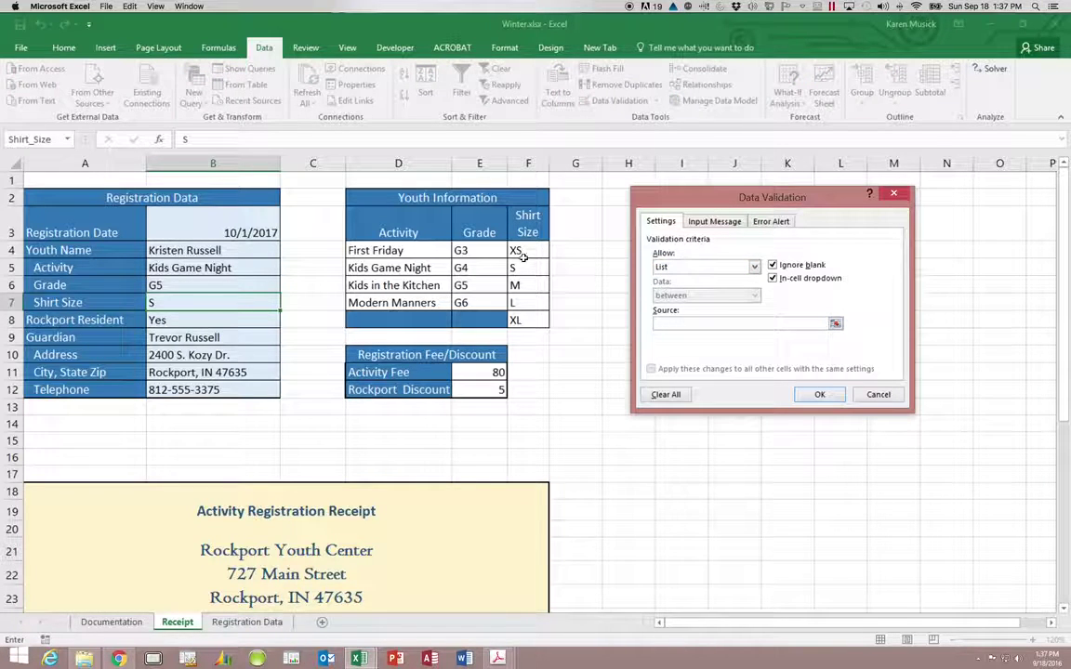
left_click_drag(523, 252, 526, 321)
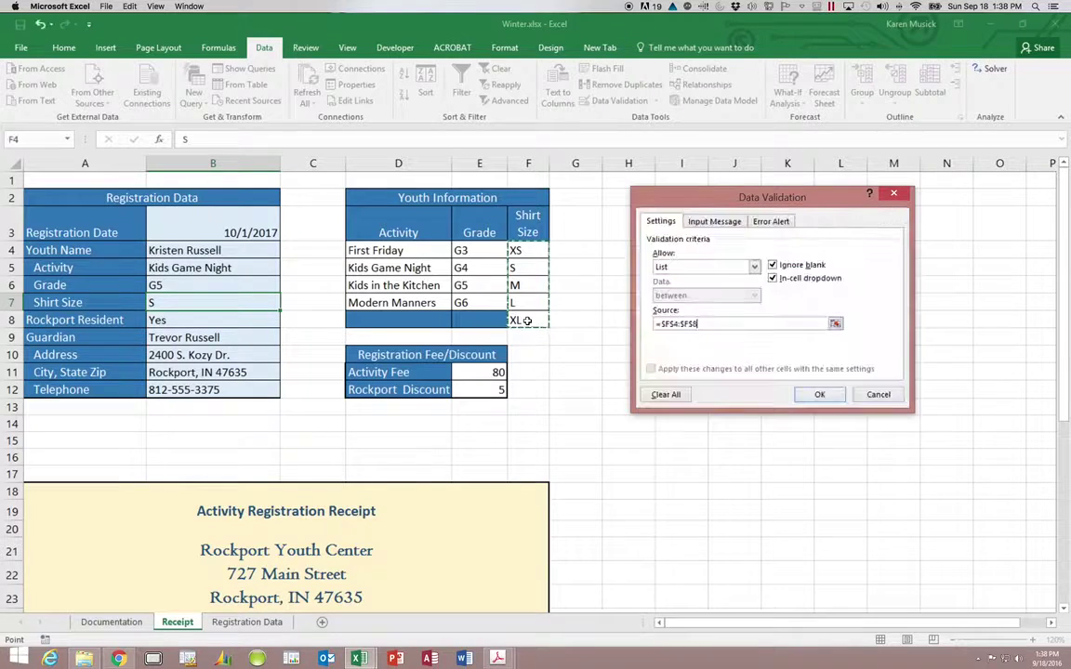
left_click(729, 225)
left_click(684, 283)
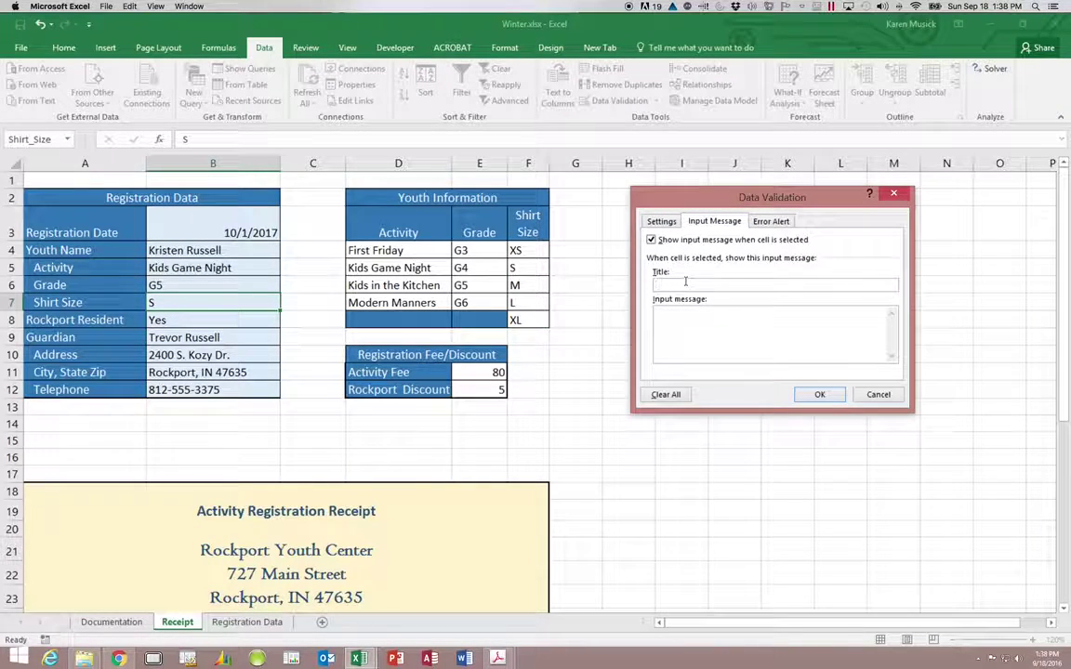
- Enter input message title 'Shirt Size' and text 'Click the arrow to select a Shirt Size.'
type("Shirt Size")
left_click(687, 315)
type("Click the arrow to s")
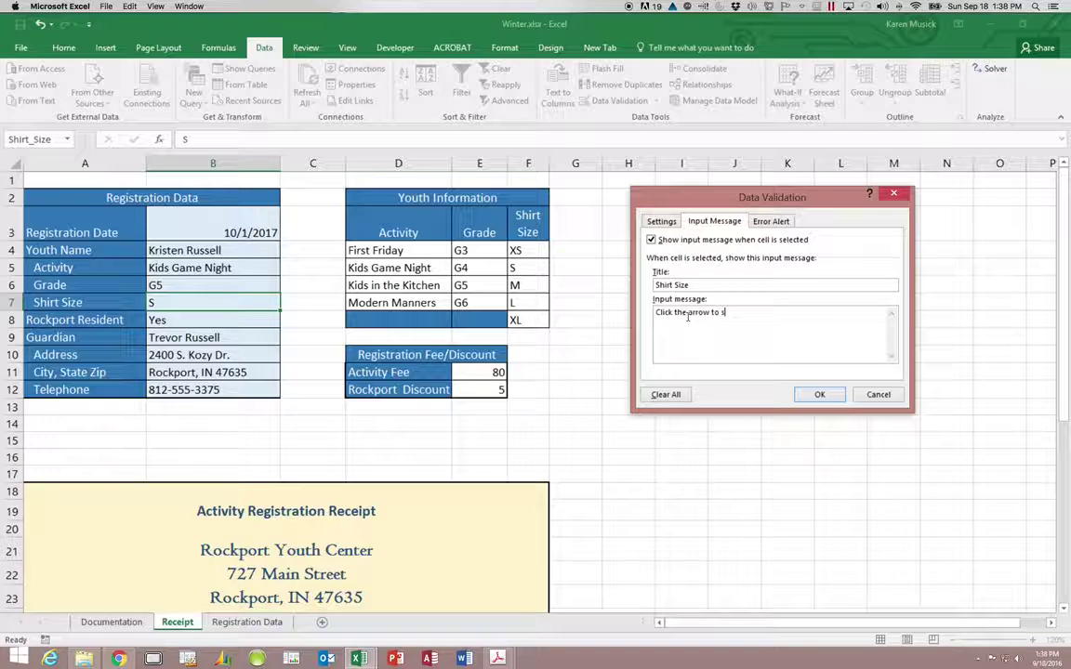
type("elect a Shirt Size.")
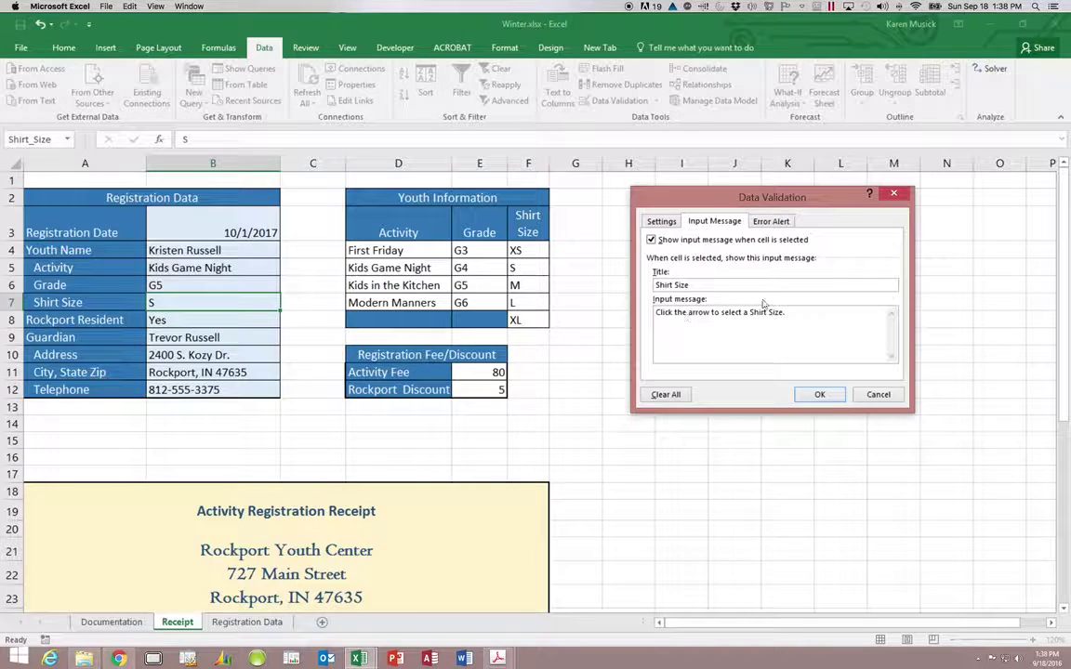
left_click(774, 221)
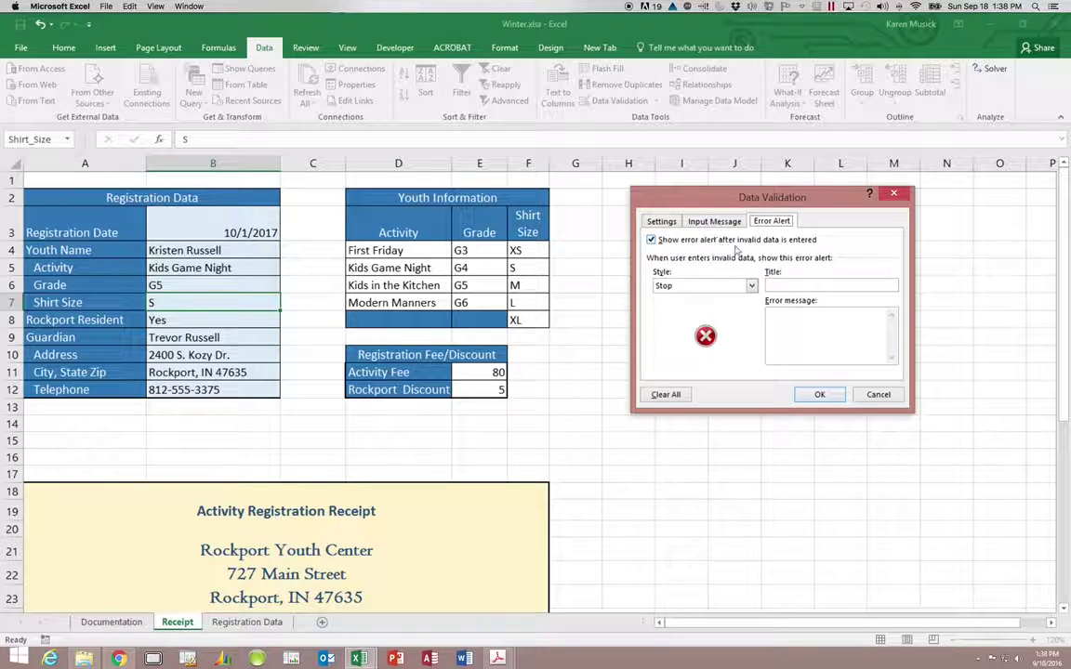
- Title the Stop alert 'Invalid Shirt Size' with a message to click Cancel and use the arrow
left_click(794, 287)
type("Invali")
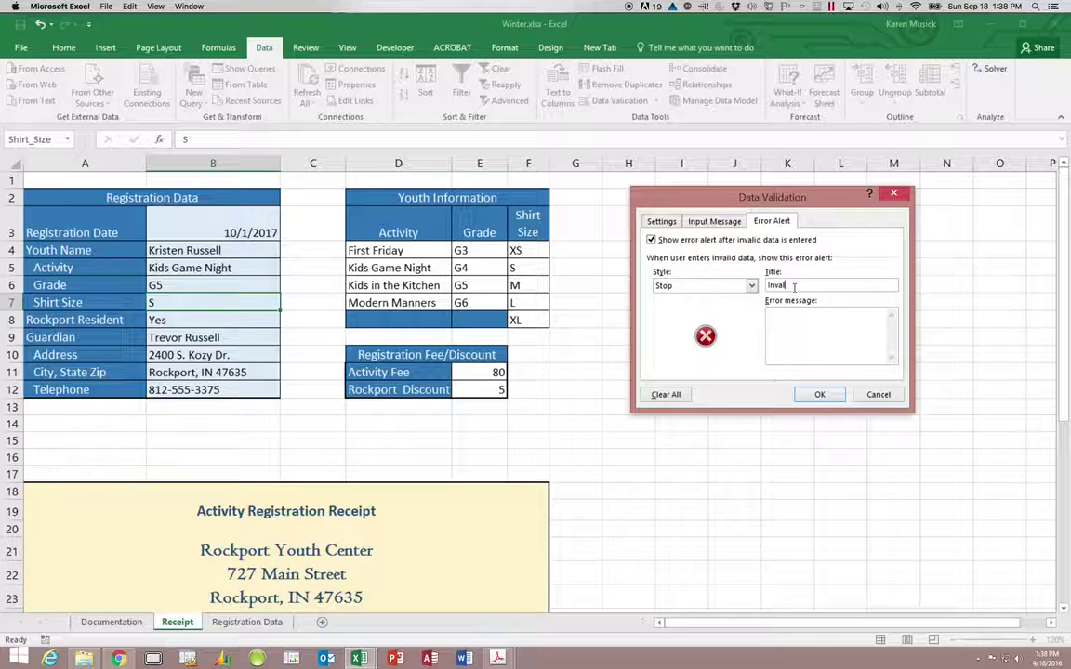
type("d Shirt Size")
left_click(794, 313)
type("An invalid Shirt Size")
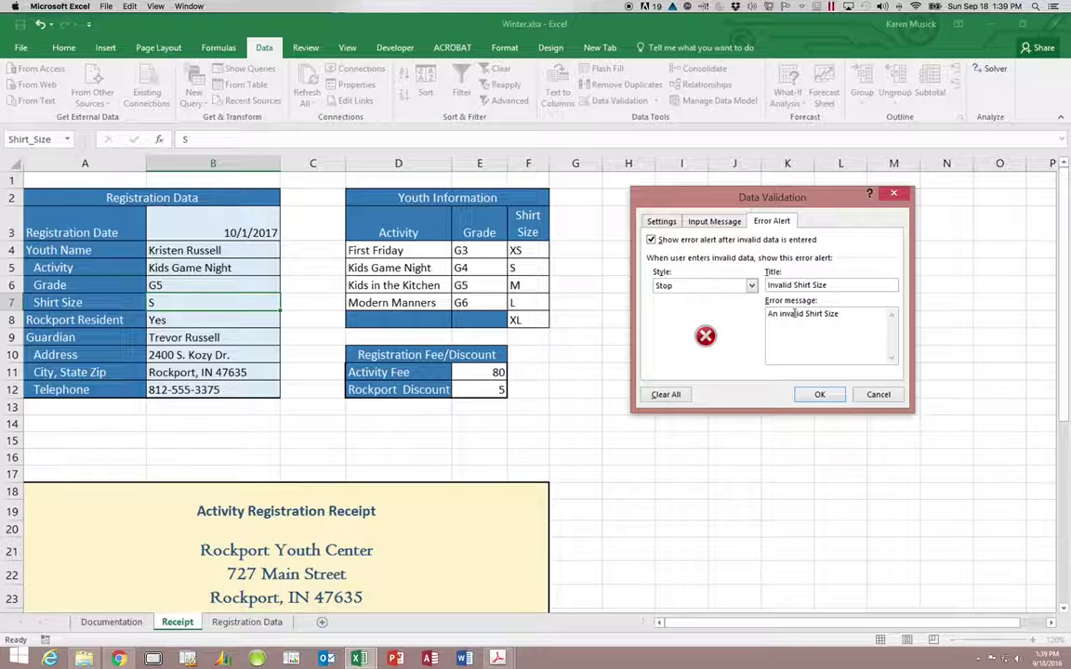
type(" has been entered.  Click Cancel,")
key("BackSpace")
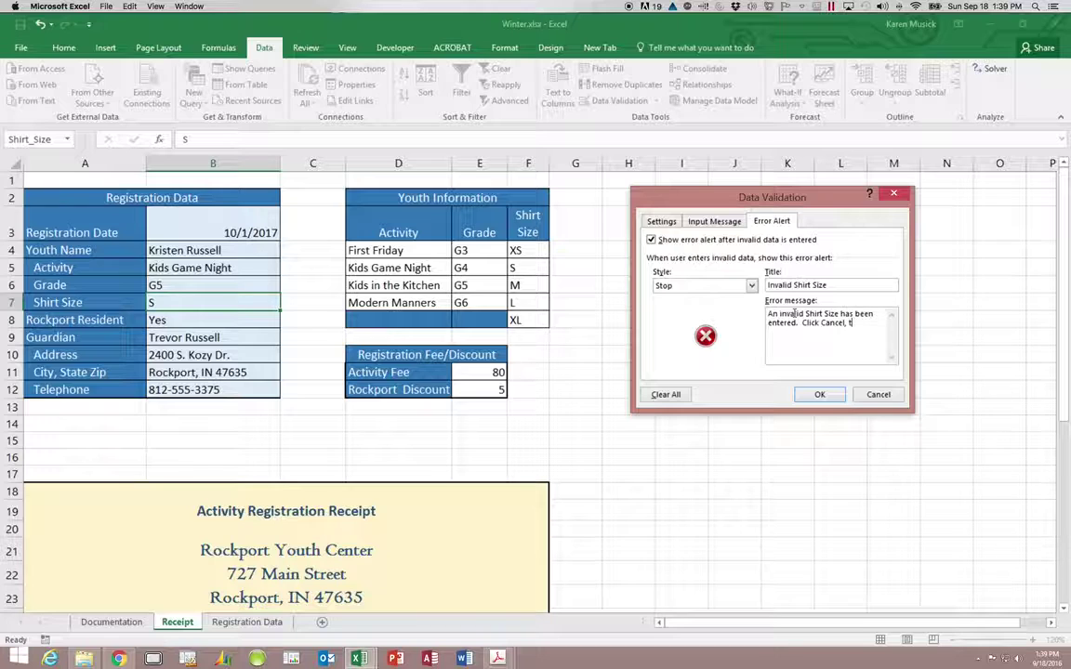
type("and then choose")
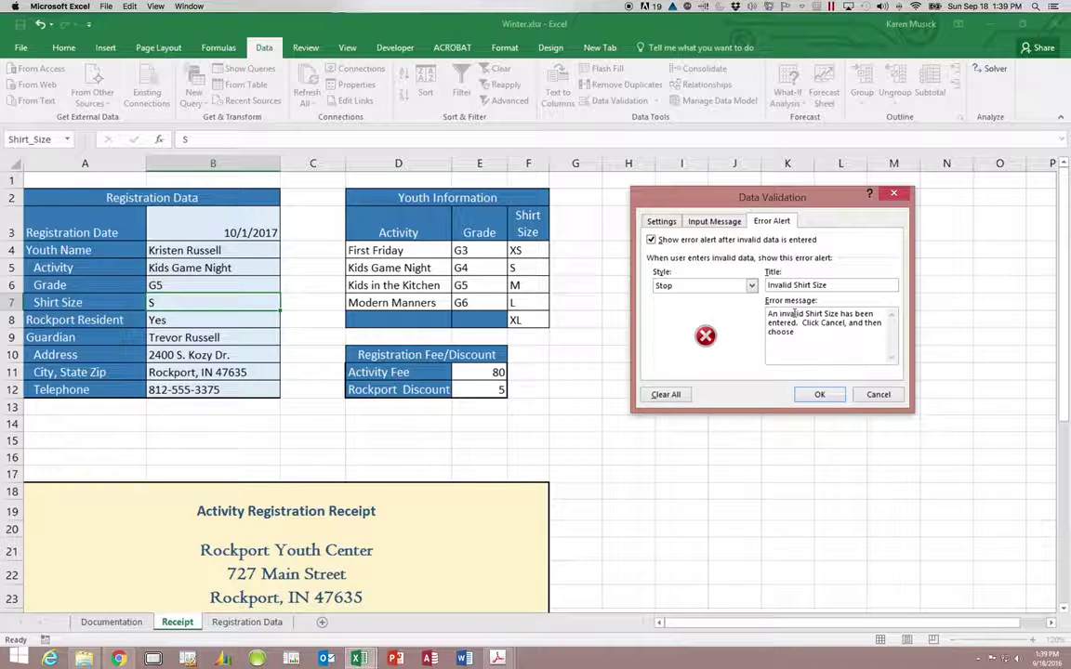
key("BackSpace")
key("BackSpace")
key("BackSpace")
key("BackSpace")
key("BackSpace")
type("use the arrow to selet the Shirt Size.")
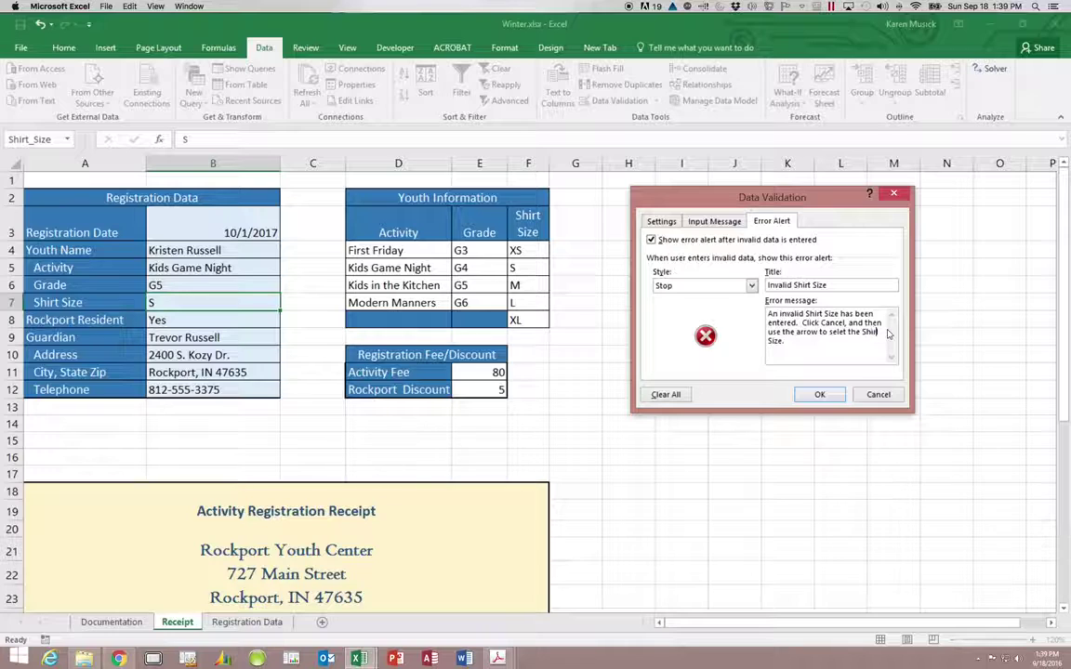
left_click(804, 345)
left_click(819, 394)
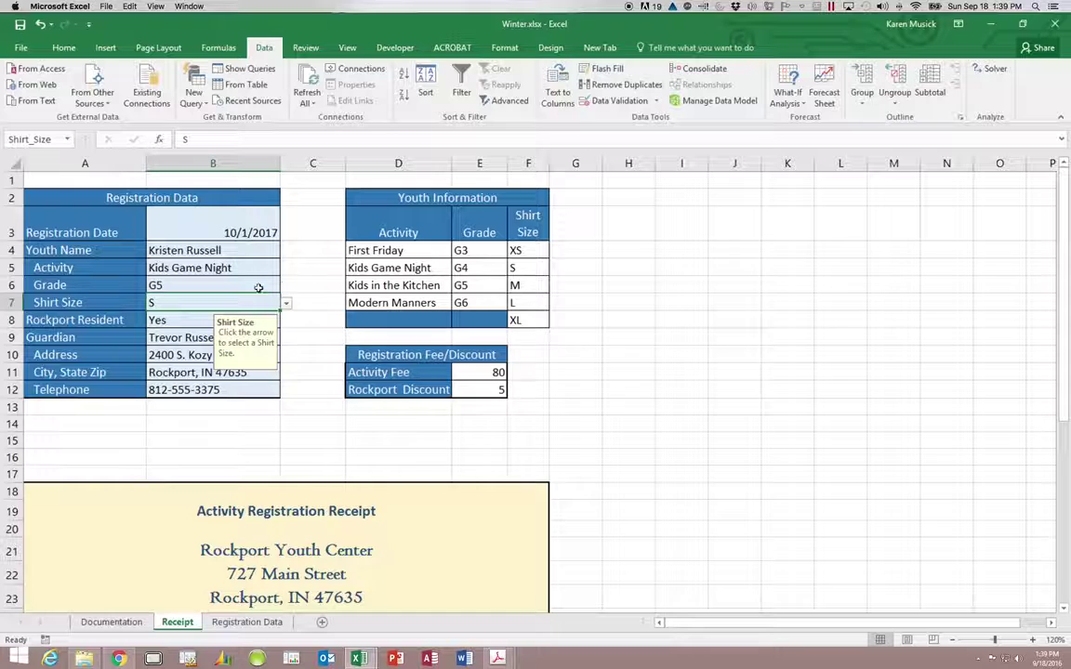
left_click(228, 268)
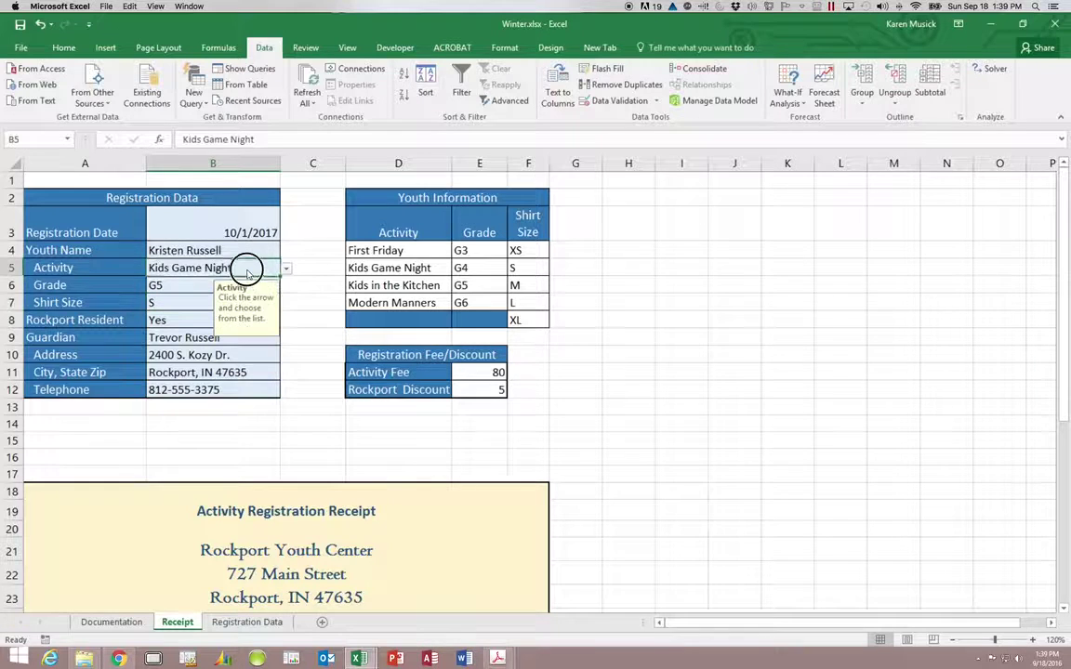
left_click(286, 270)
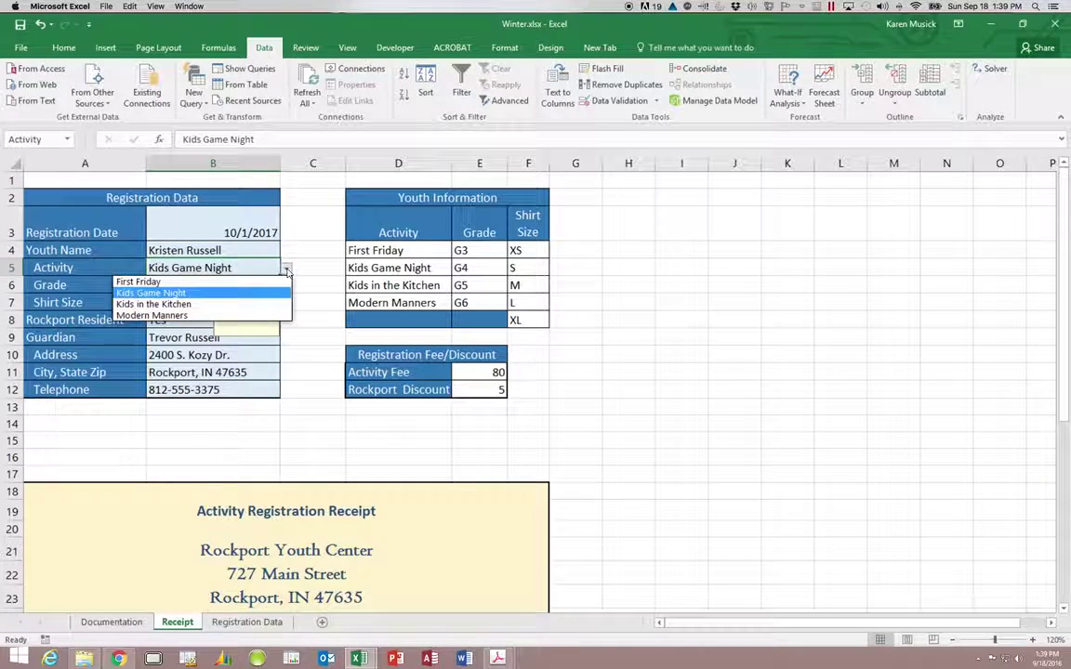
left_click(286, 269)
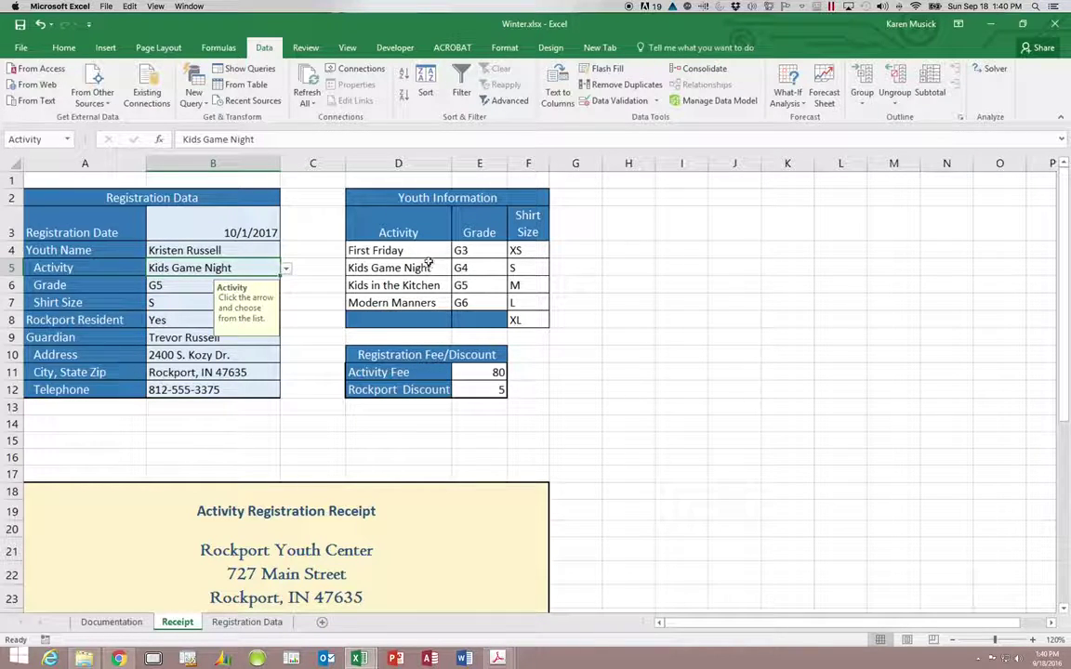
left_click(208, 288)
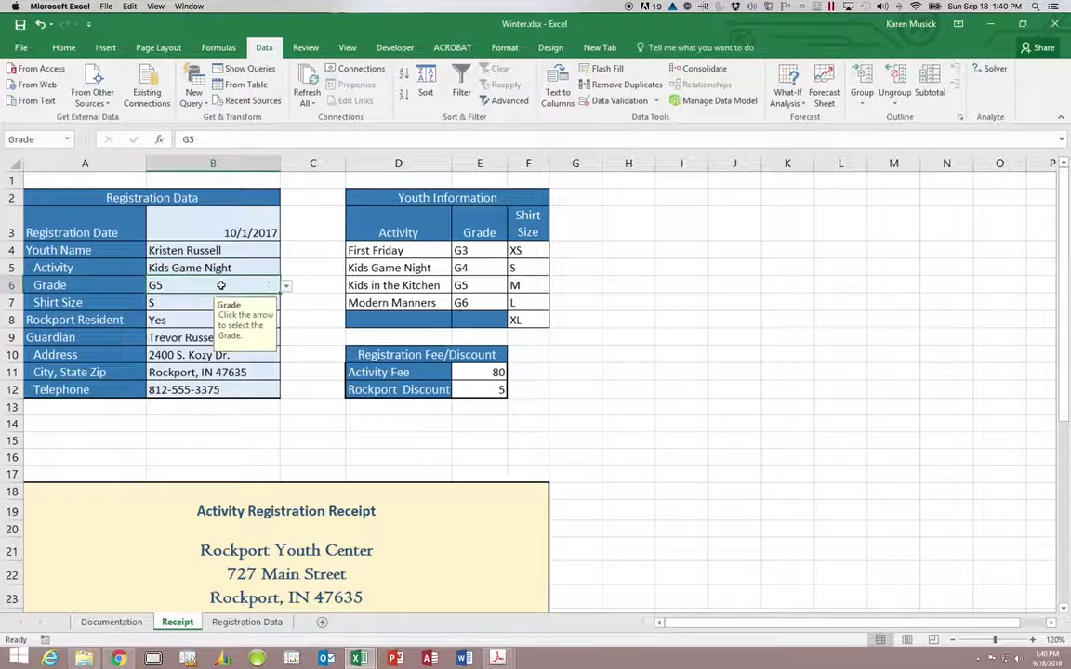
left_click(287, 287)
left_click(288, 288)
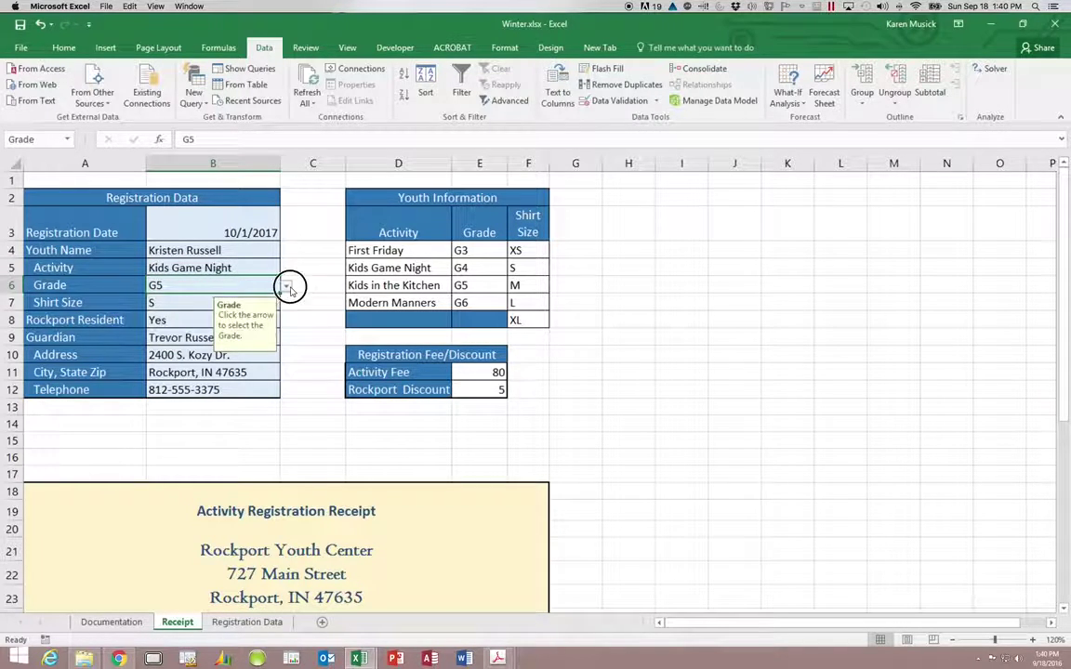
left_click(196, 305)
left_click(287, 306)
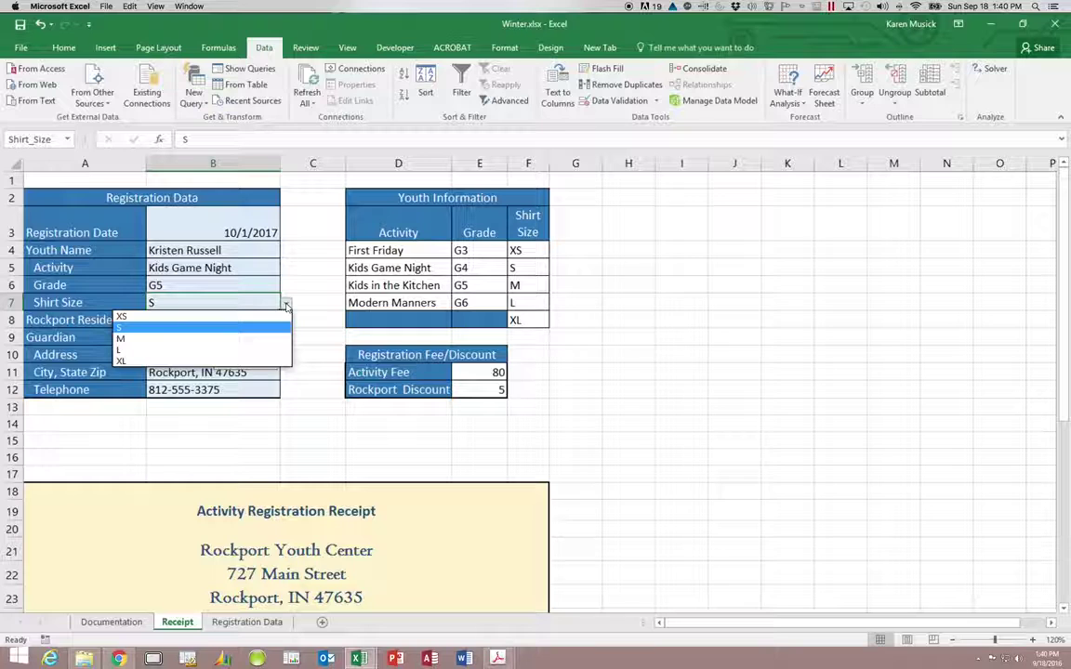
left_click(287, 307)
left_click(186, 319)
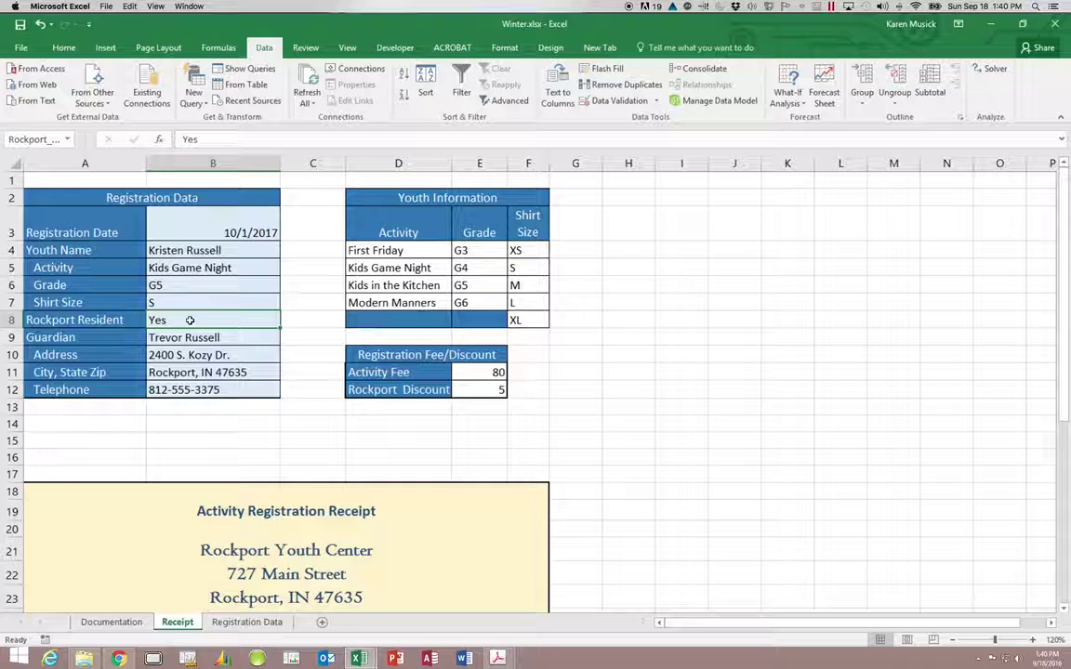
- Set B8's validation to allow a List with source 'Yes, No'
scroll(199, 316, "right", 2)
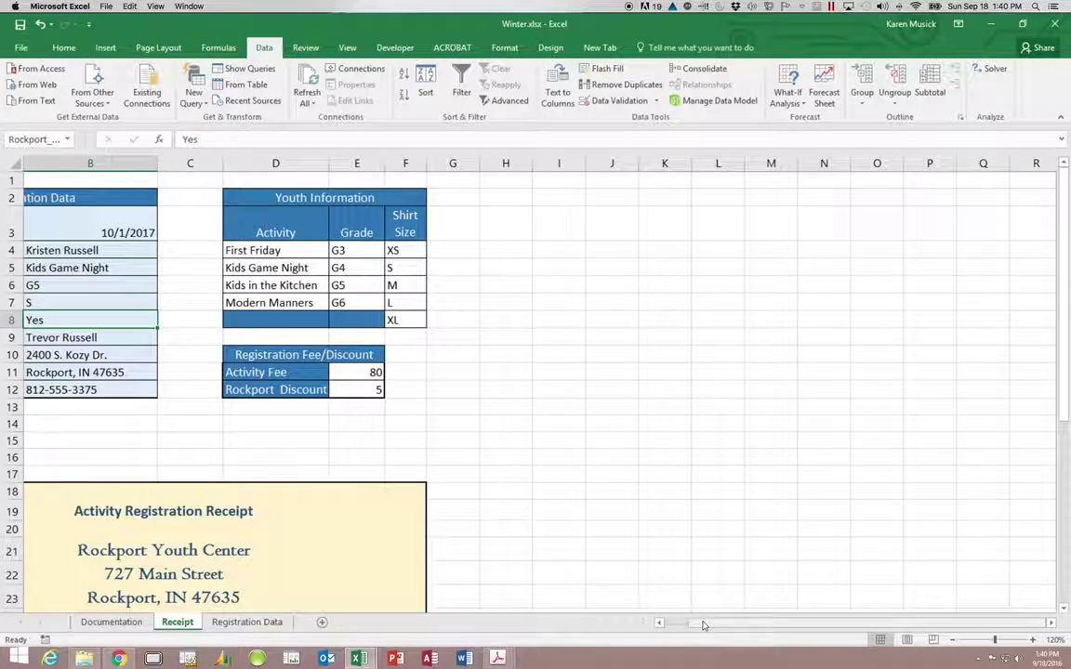
left_click_drag(703, 625, 677, 619)
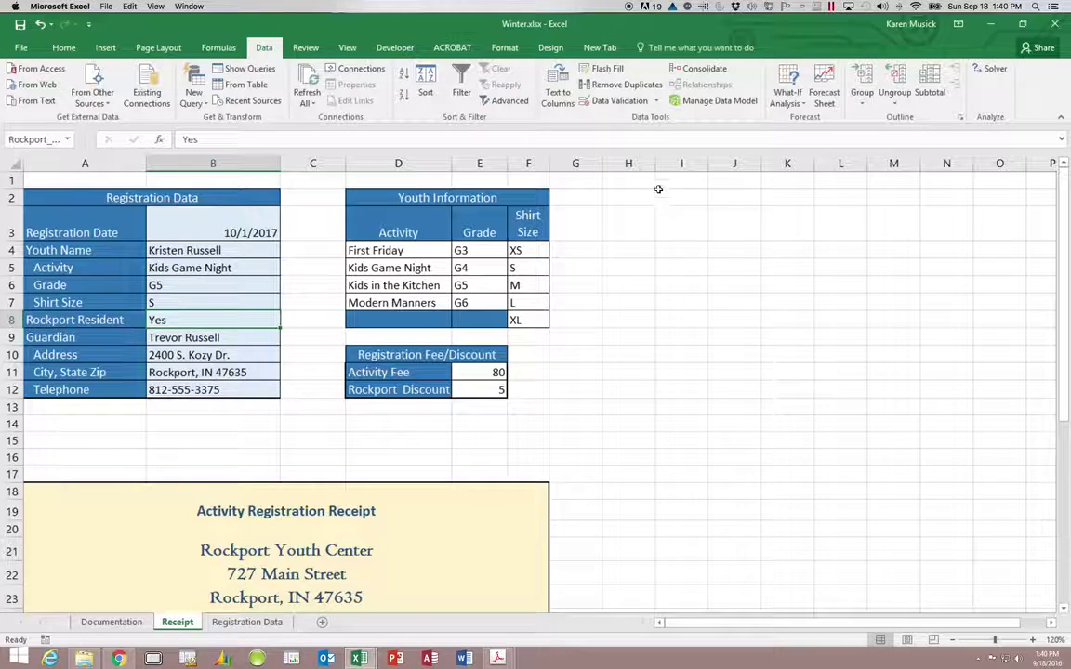
left_click(621, 100)
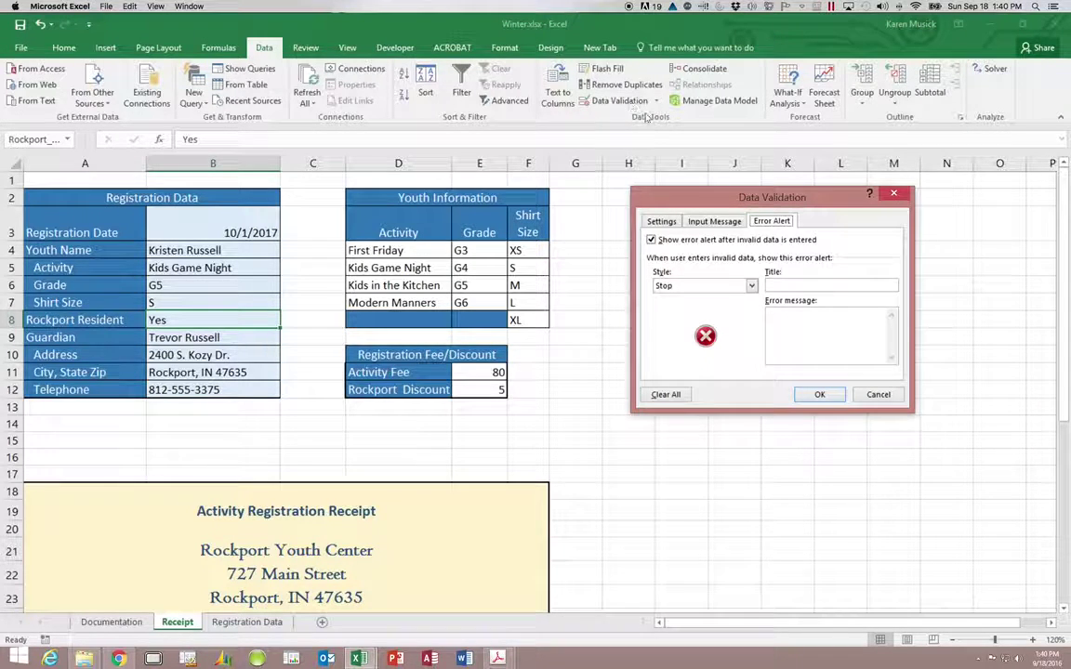
left_click(659, 221)
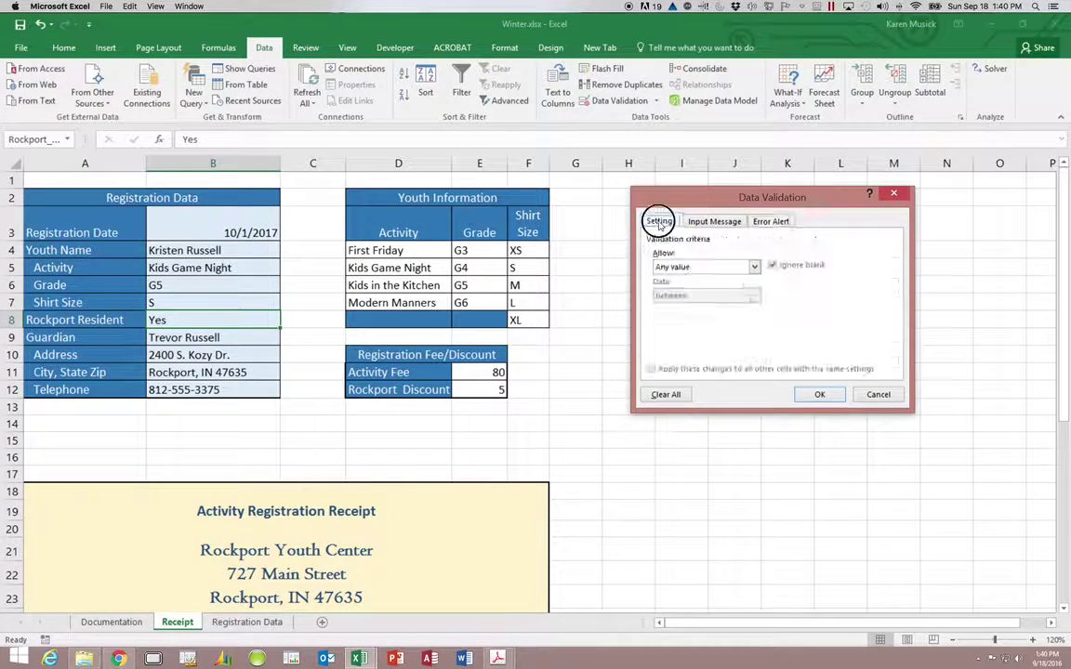
left_click(755, 268)
left_click(731, 309)
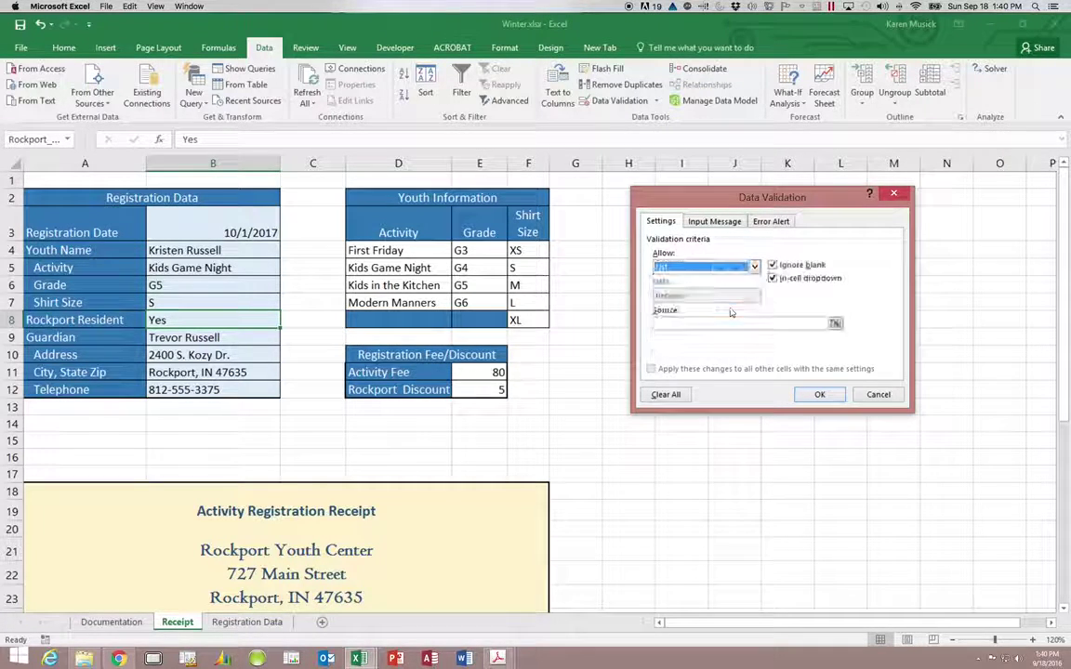
left_click(669, 325)
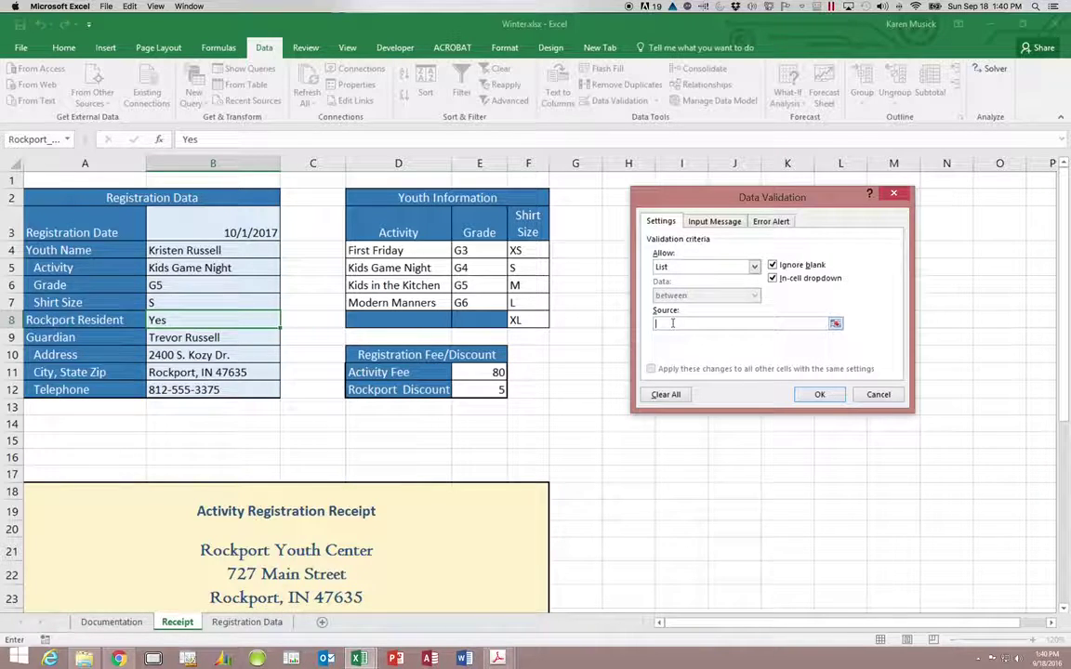
type("Yes, No")
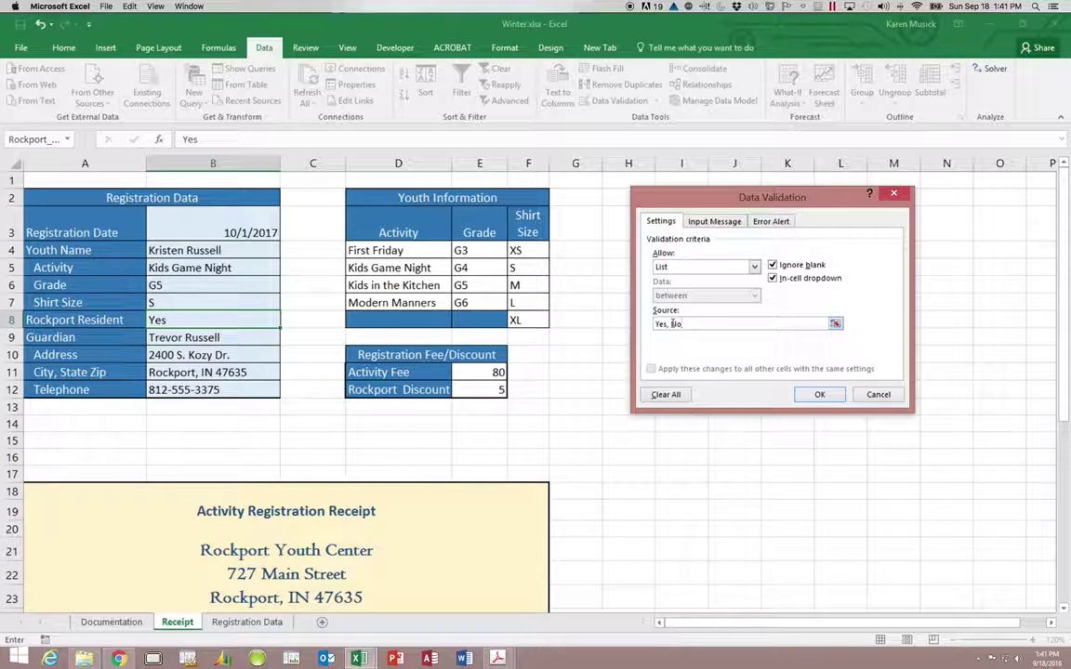
type(",")
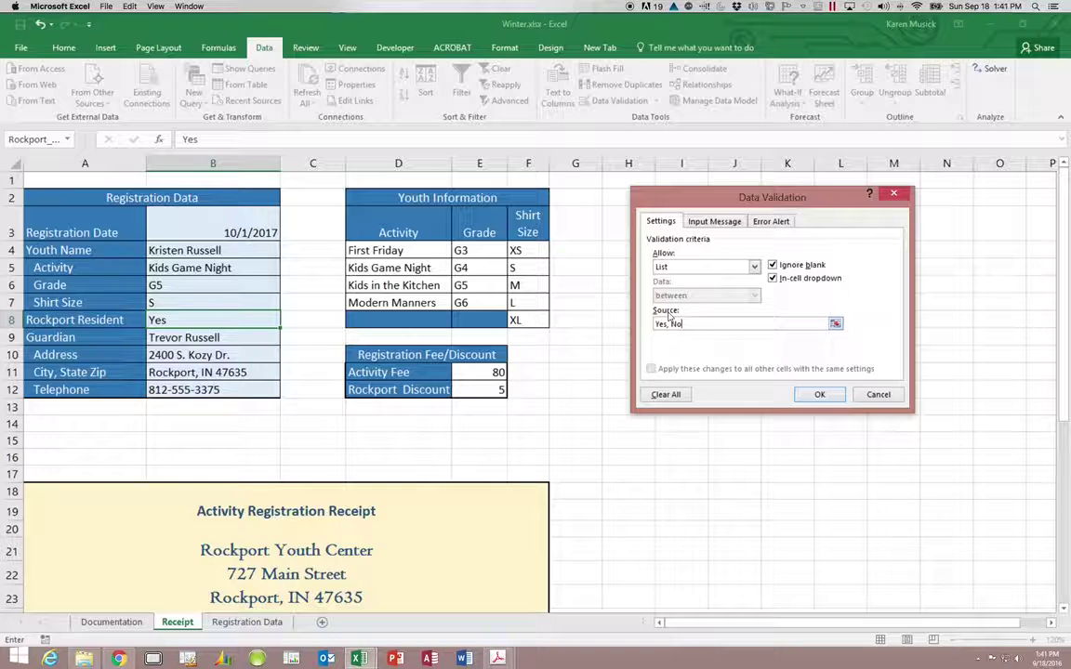
- Enter input message title 'Rockport Resident' and text 'Click the arrow and choose a response.'
left_click(713, 221)
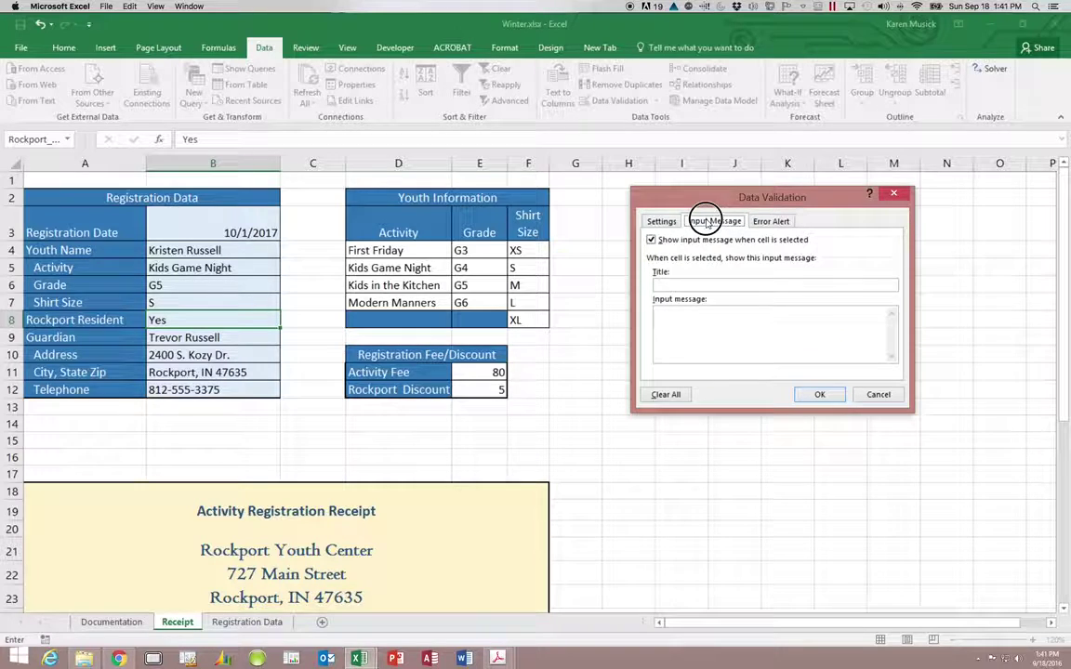
left_click(731, 286)
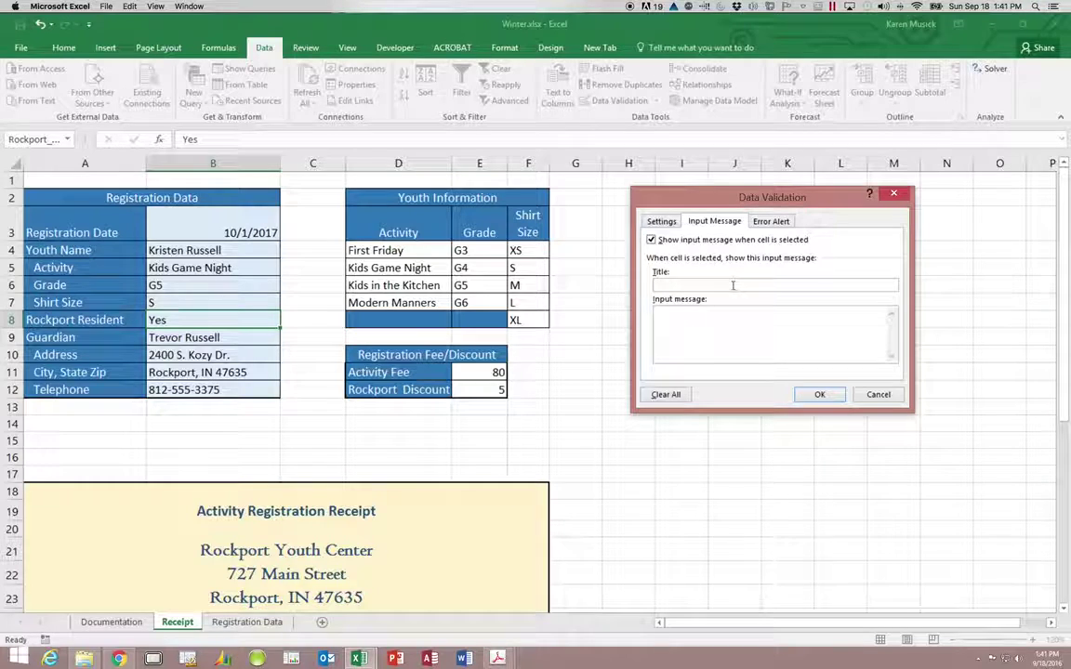
type("Rockport resi")
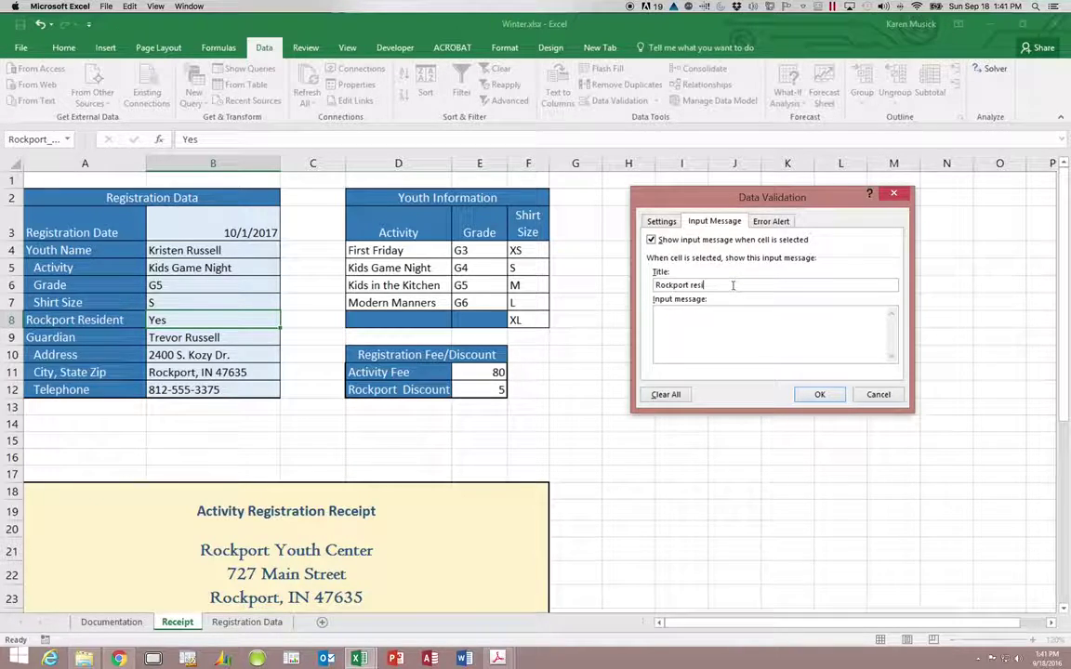
key("BackSpace")
key("BackSpace")
key("BackSpace")
key("BackSpace")
type("Resident")
key("Tab")
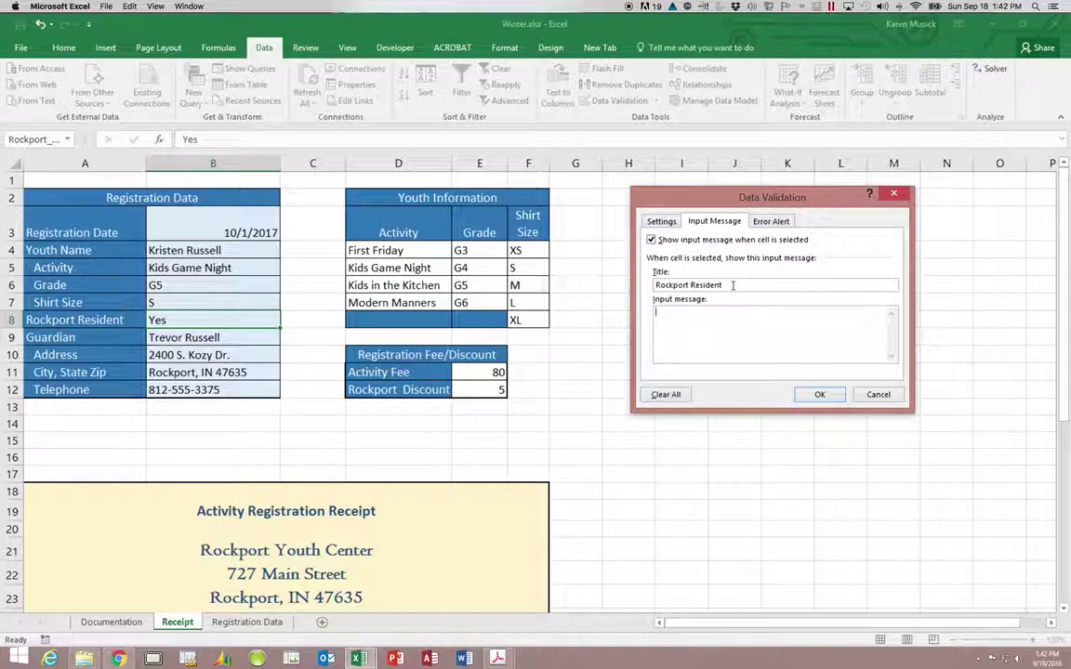
type("Click the ar")
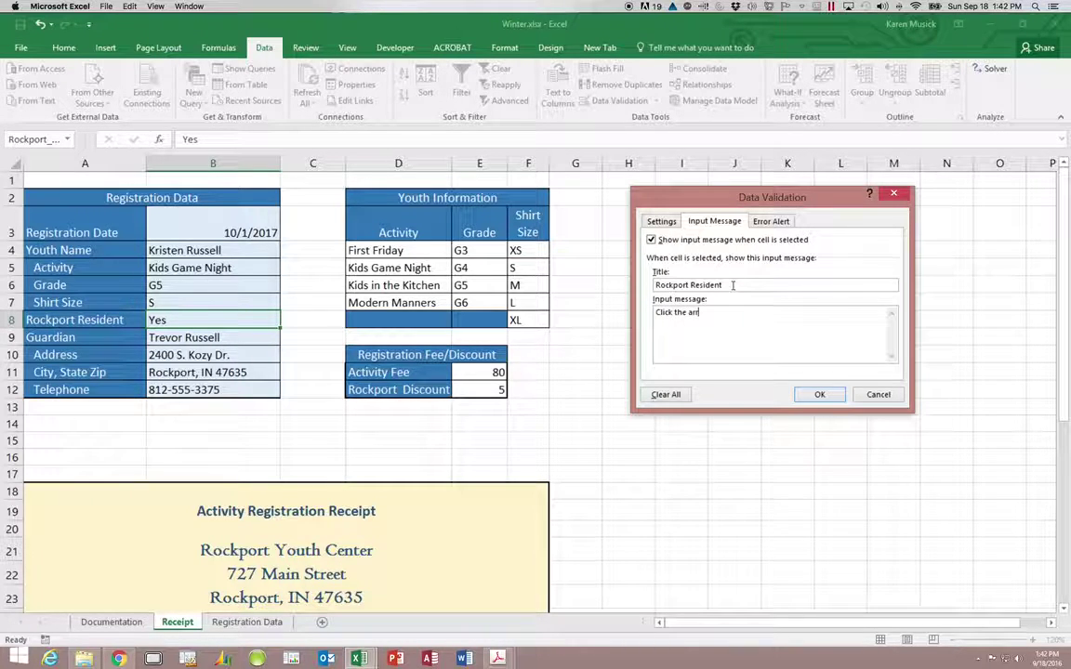
type("row and cho")
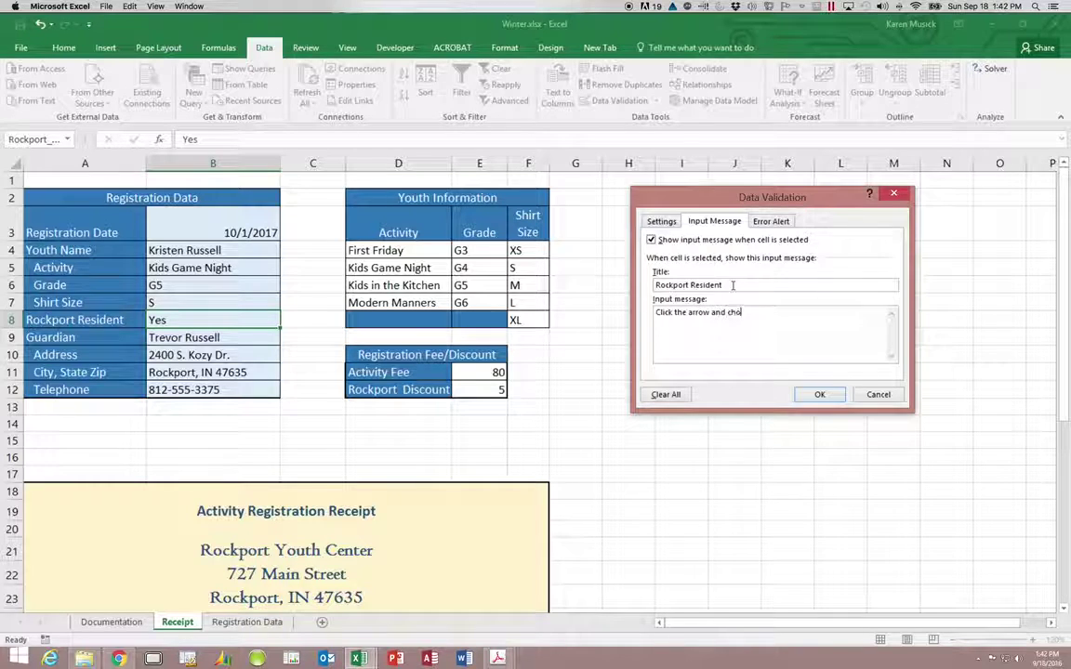
type("ose a response")
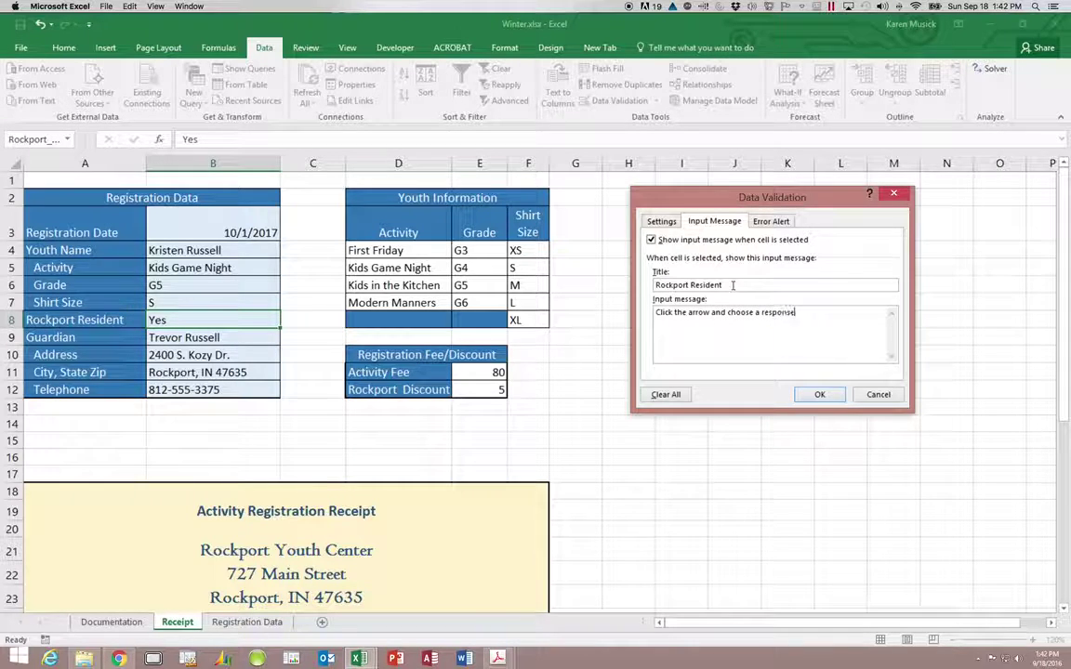
type(".")
- Add Stop alert 'Invalid Rockport Resident' telling users to cancel and reselect, then confirm validation
left_click(779, 222)
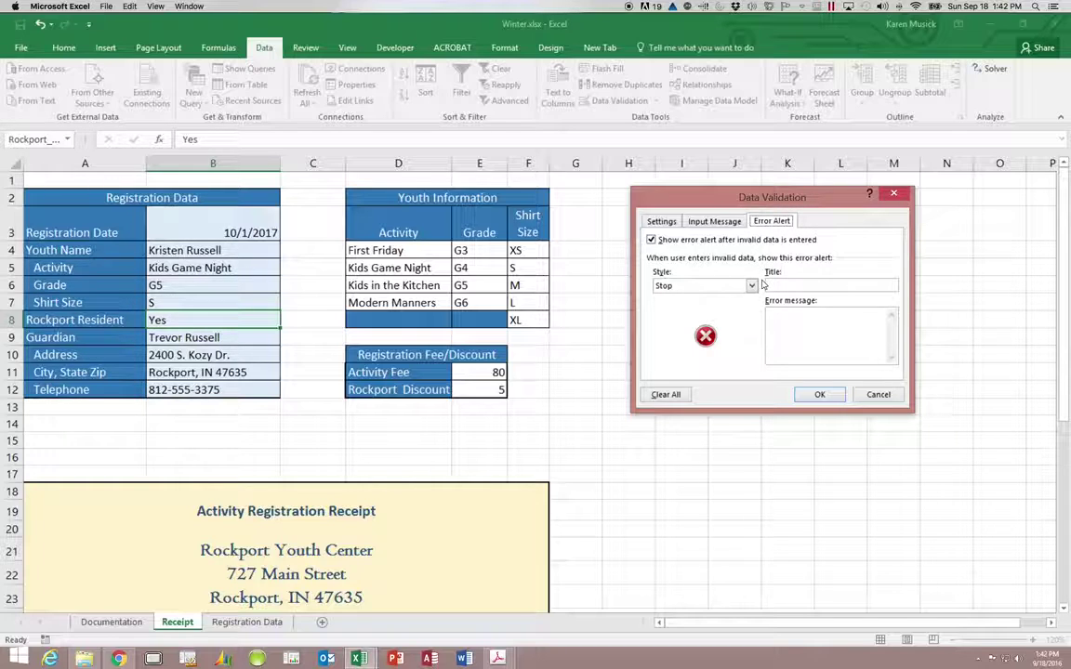
left_click(789, 286)
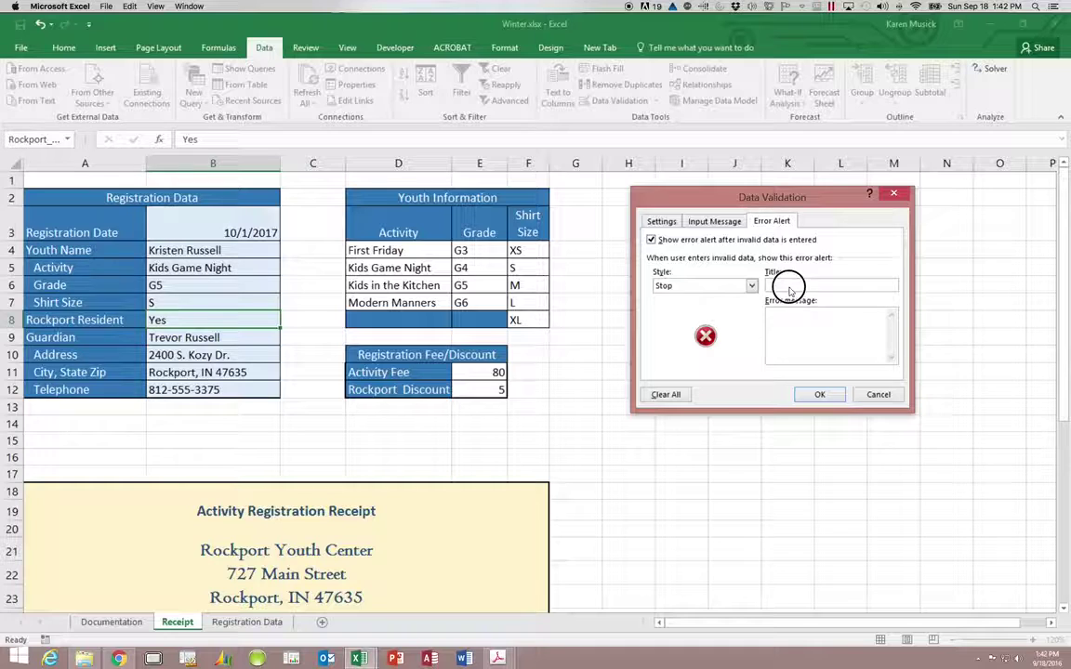
type("Invalid Rockp")
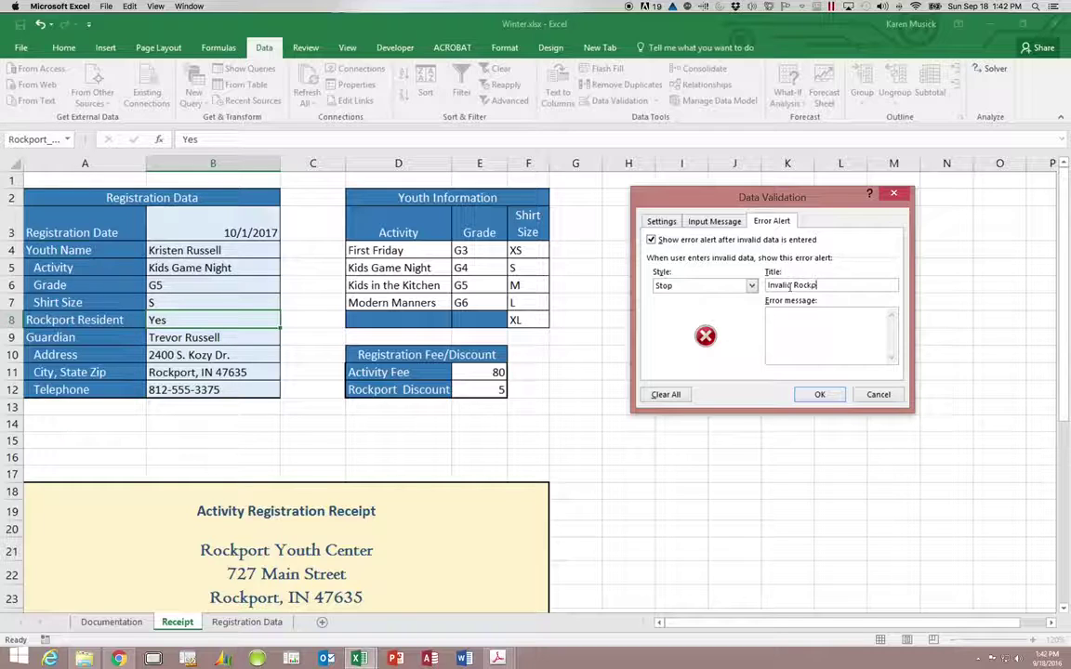
type("ort Resident")
left_click(790, 317)
type("An invalid Rockp")
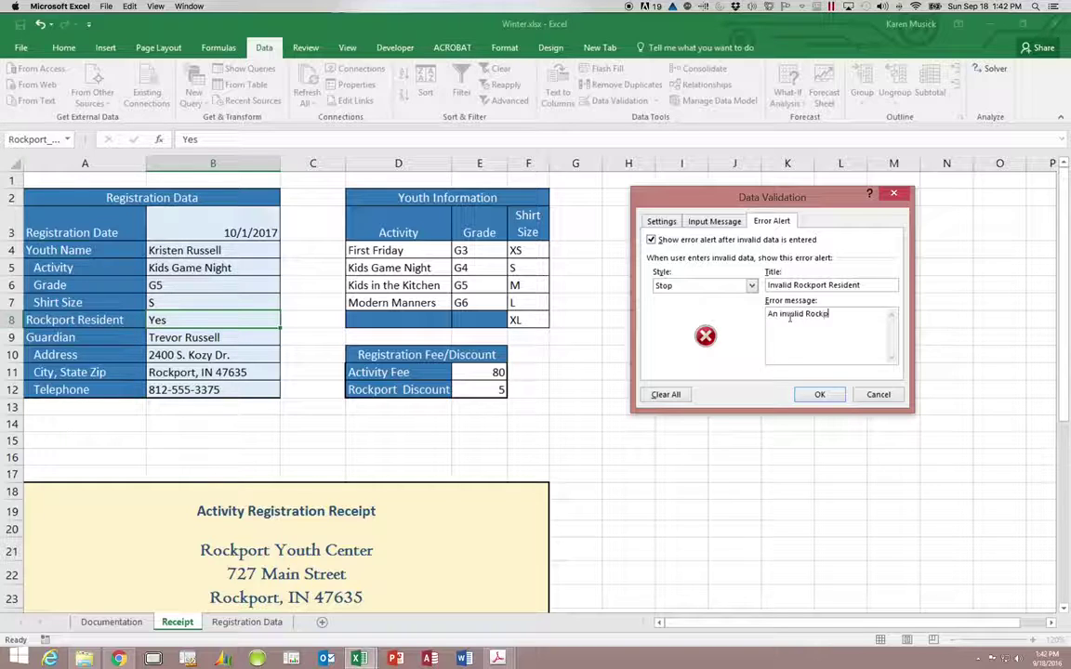
type("ort Resident option was w")
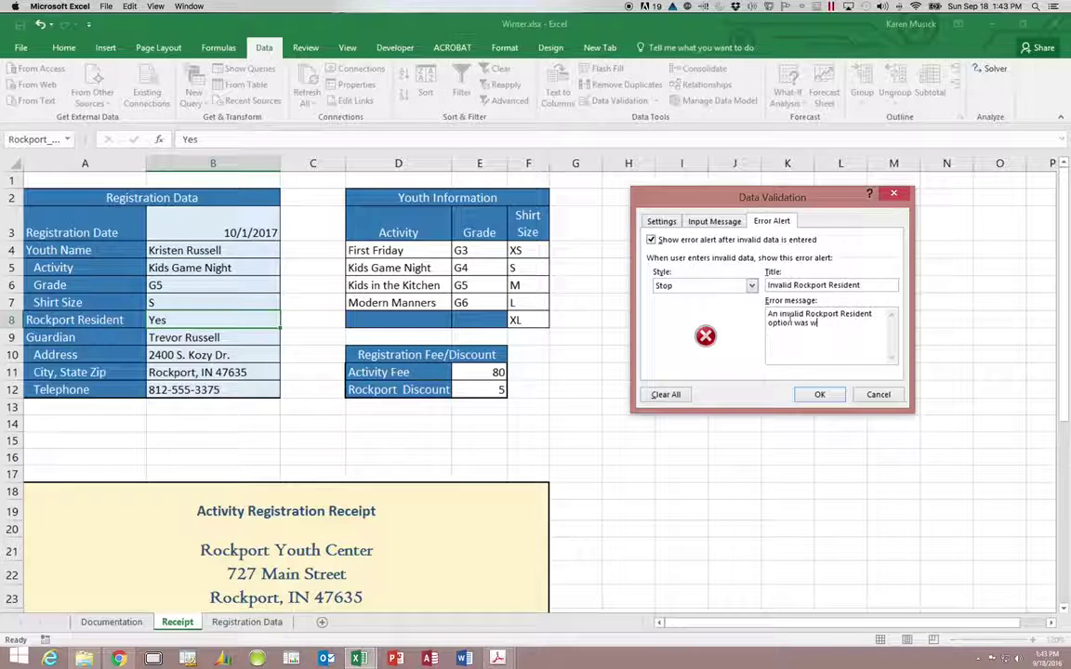
key("BackSpace")
type("selected.")
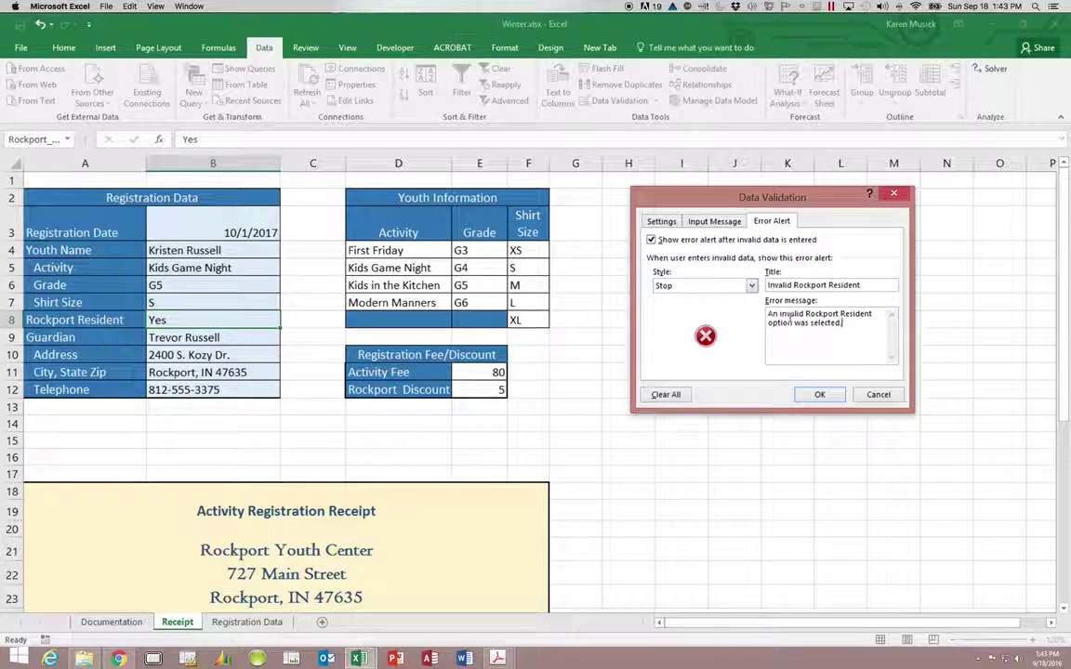
key("BackSpace")
key("BackSpace")
key("BackSpace")
key("BackSpace")
key("BackSpace")
key("BackSpace")
key("BackSpace")
key("BackSpace")
key("BackSpace")
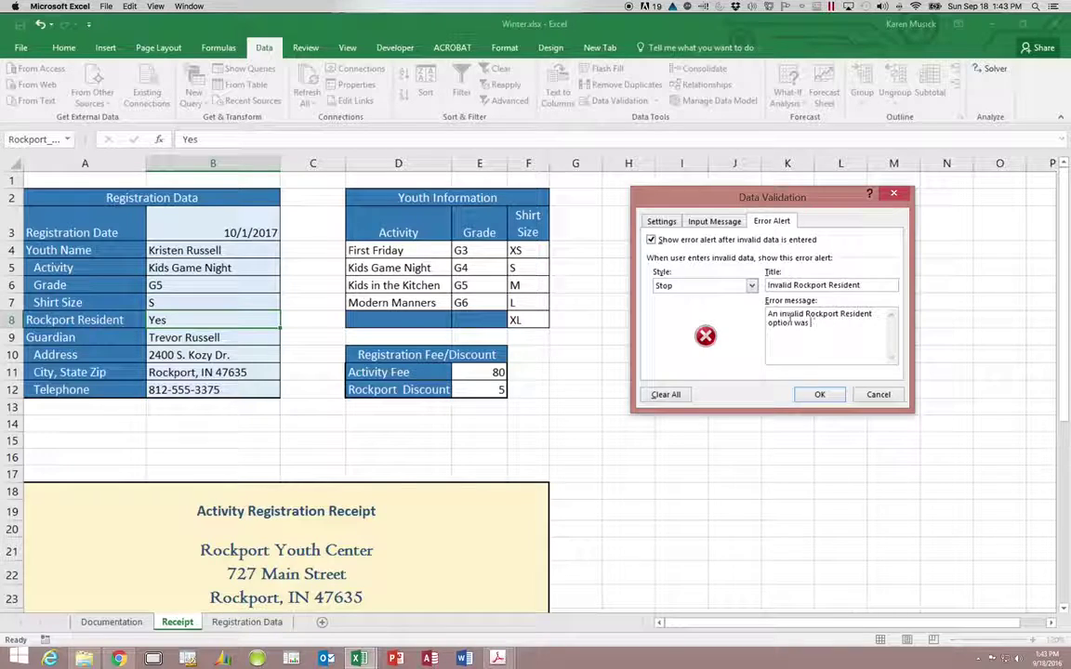
type("entered. ")
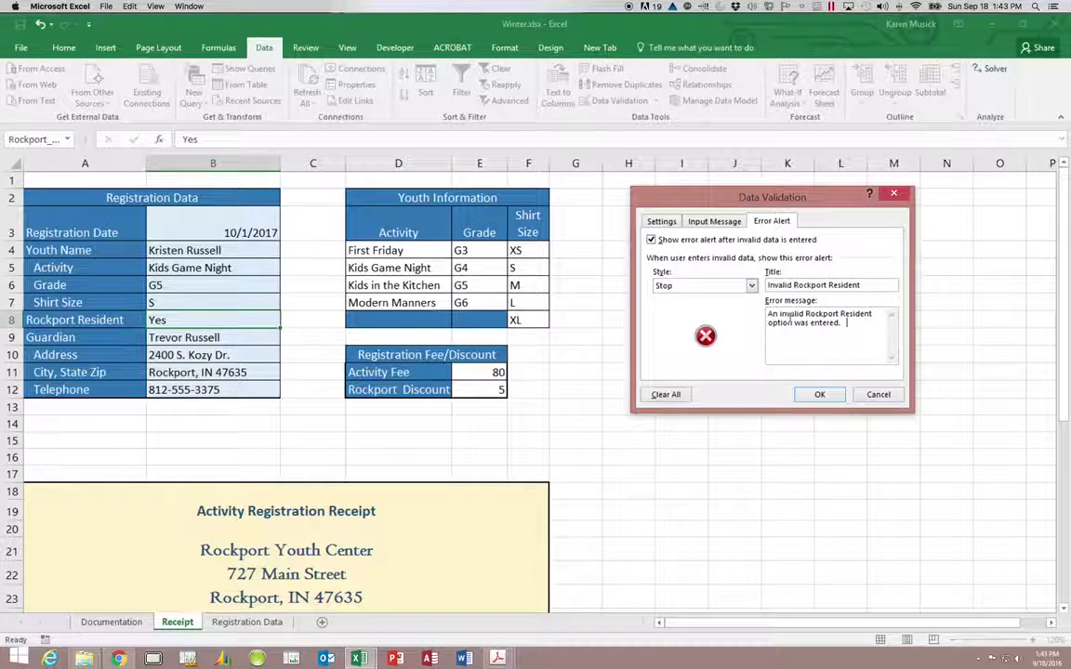
type(" Click Cancel, and then use the an")
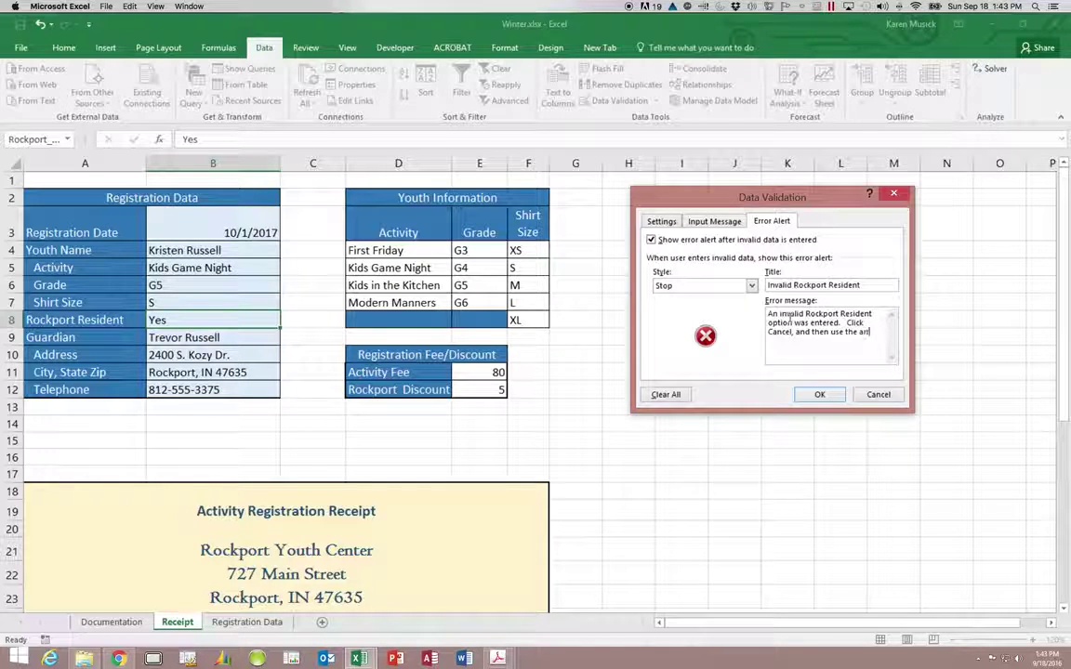
type("row to select t")
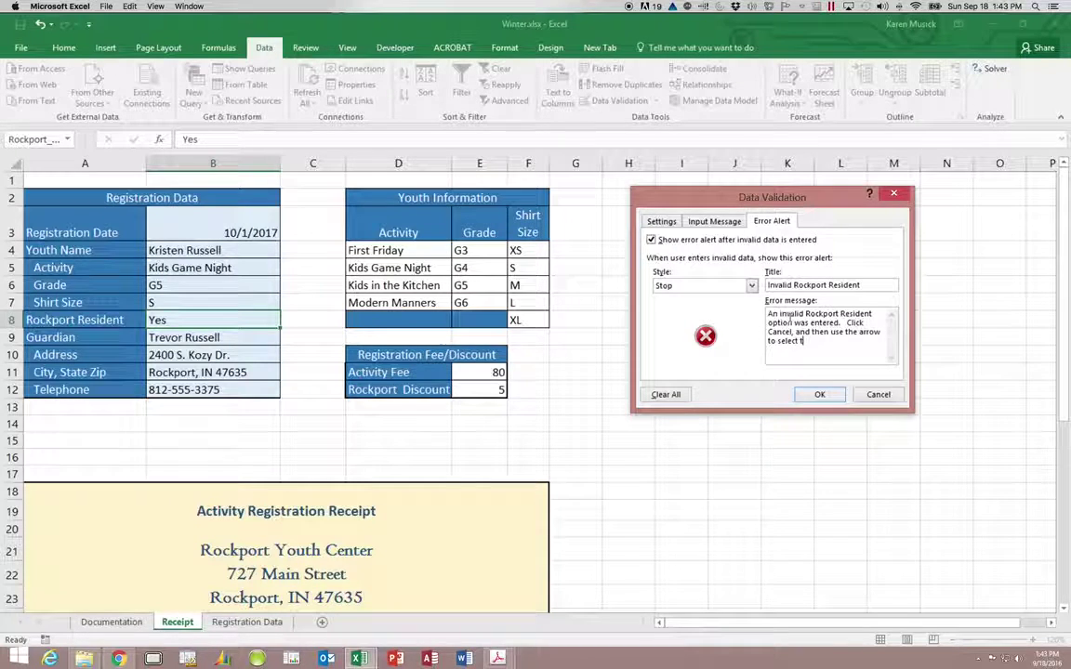
type("he response.")
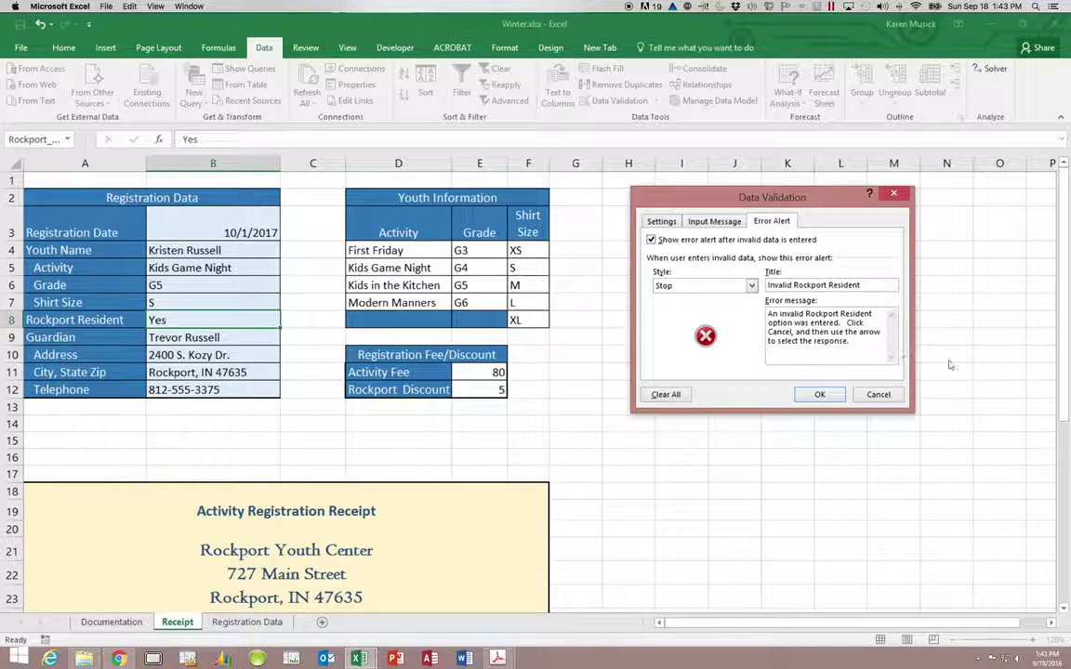
left_click(819, 395)
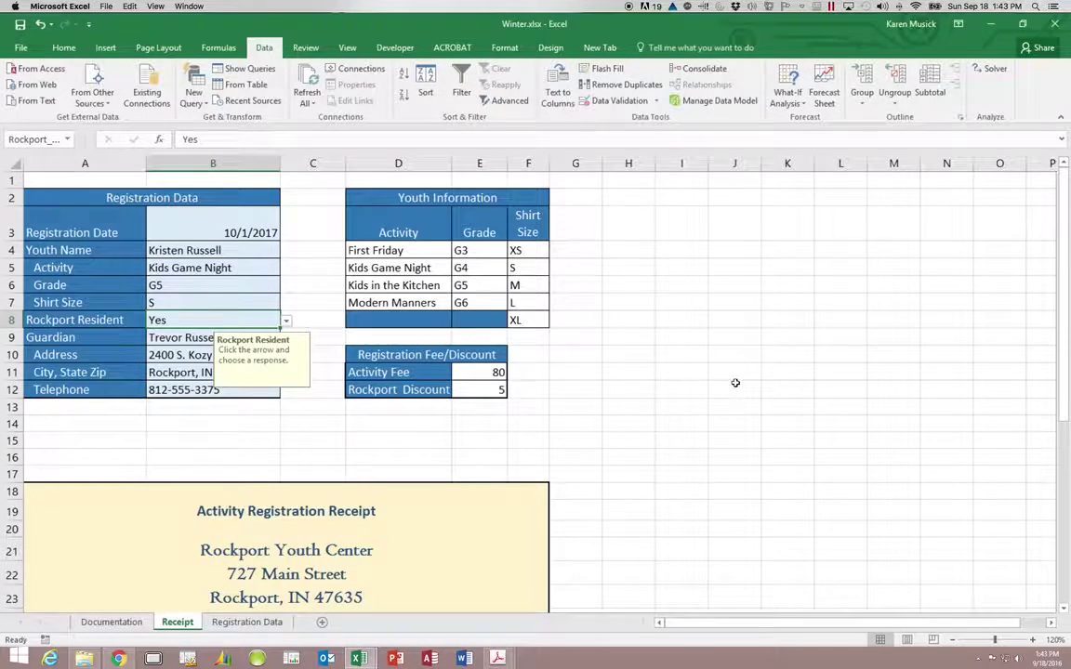
- Enter y in B8 to trigger the Stop alert, then cancel so Yes remains
scroll(514, 361, "right", 3)
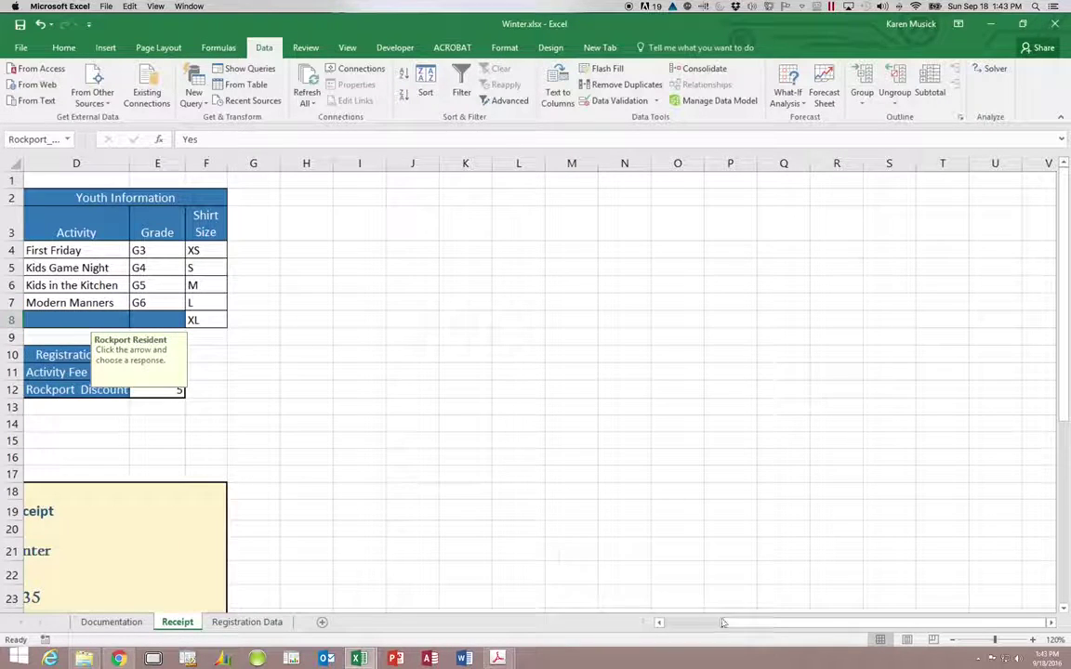
left_click_drag(721, 622, 659, 622)
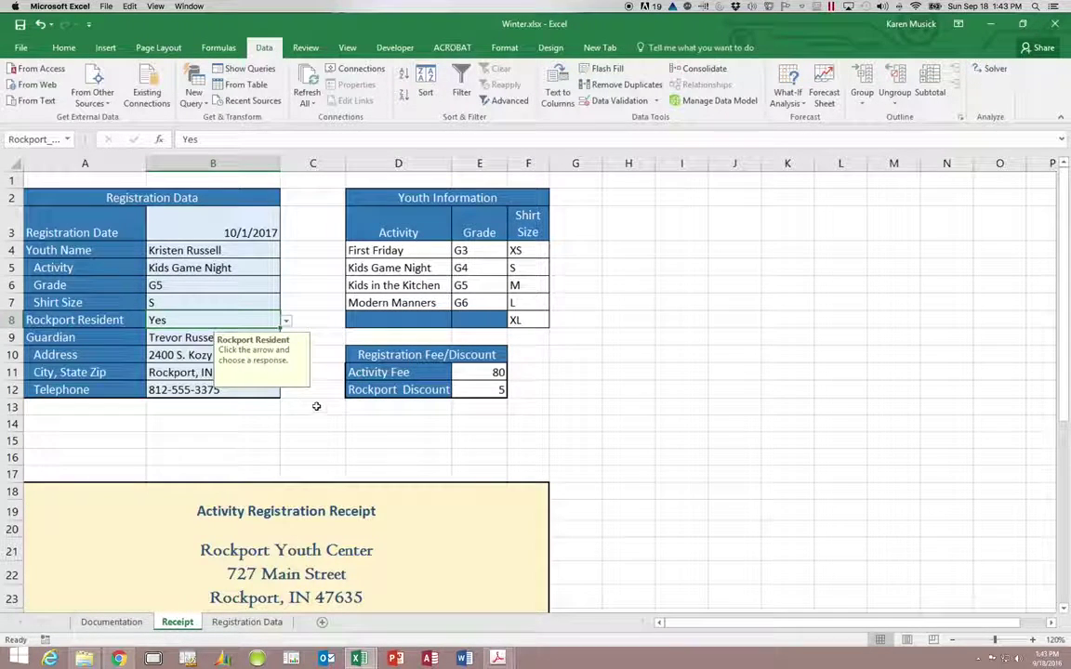
left_click(238, 320)
type("y")
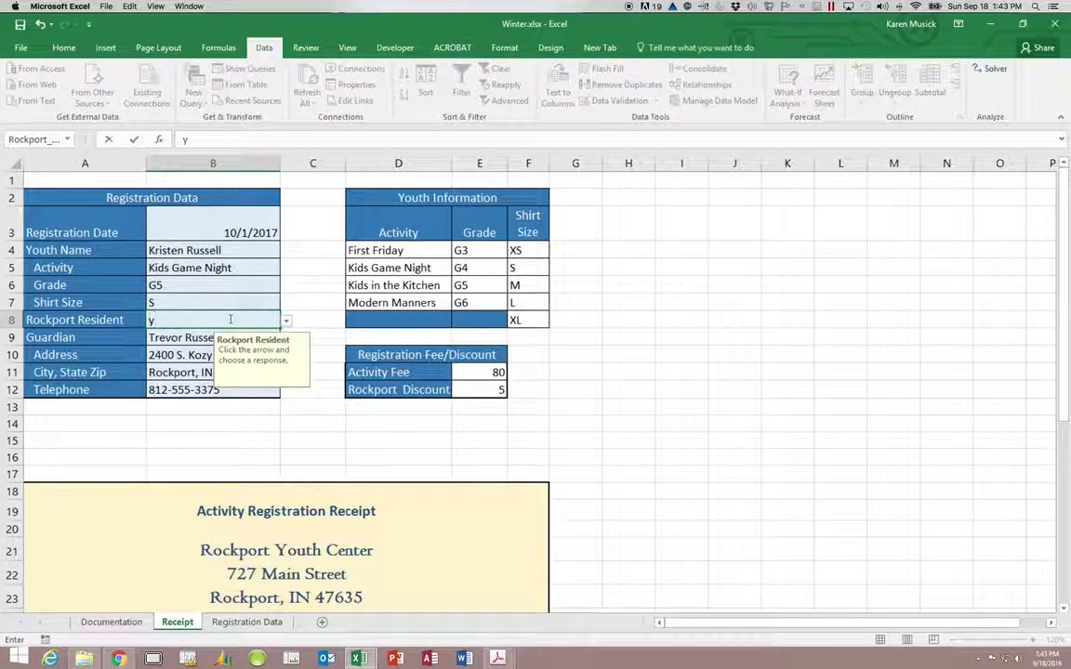
key("Return")
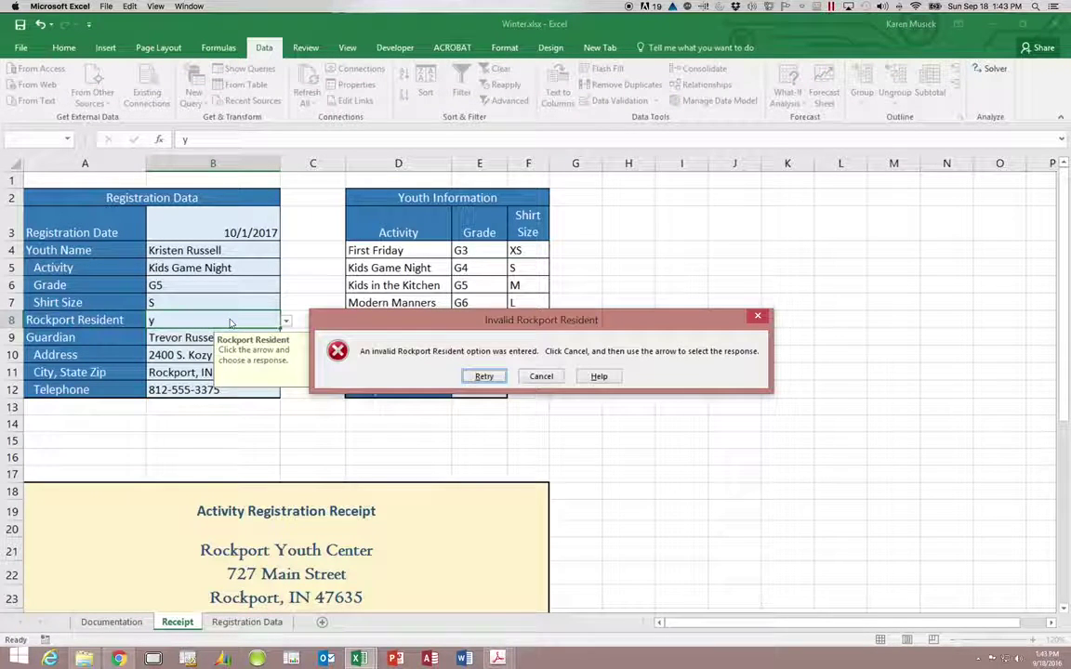
left_click(541, 377)
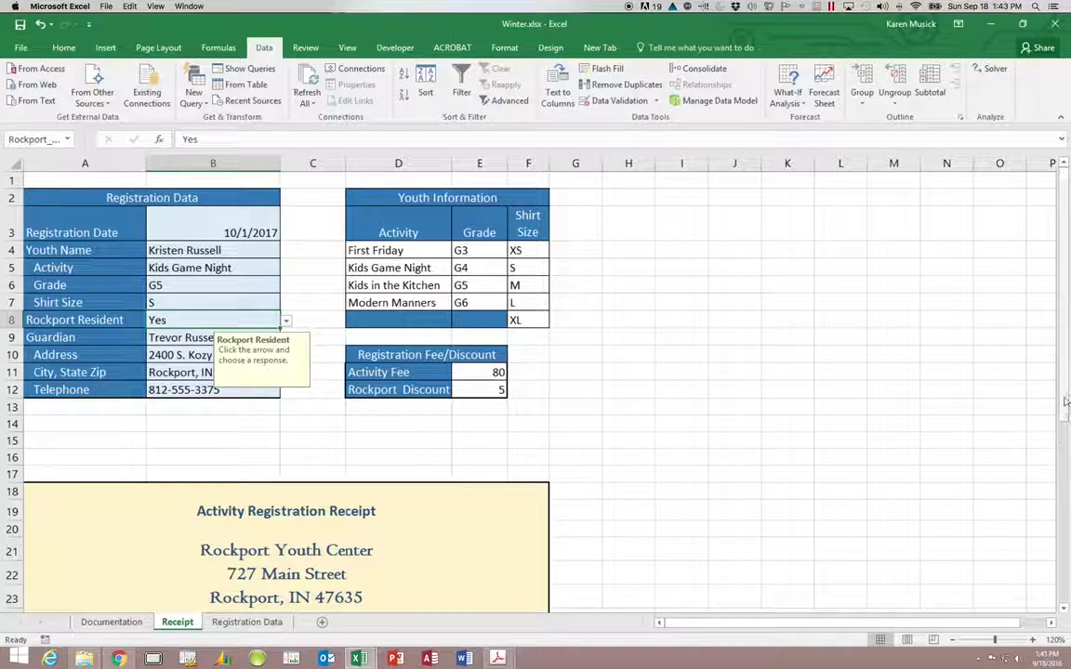
- Inspect the Rockport Discount formula in E34, then check B8's Yes/No list keeps Yes
left_click_drag(1064, 418, 1061, 526)
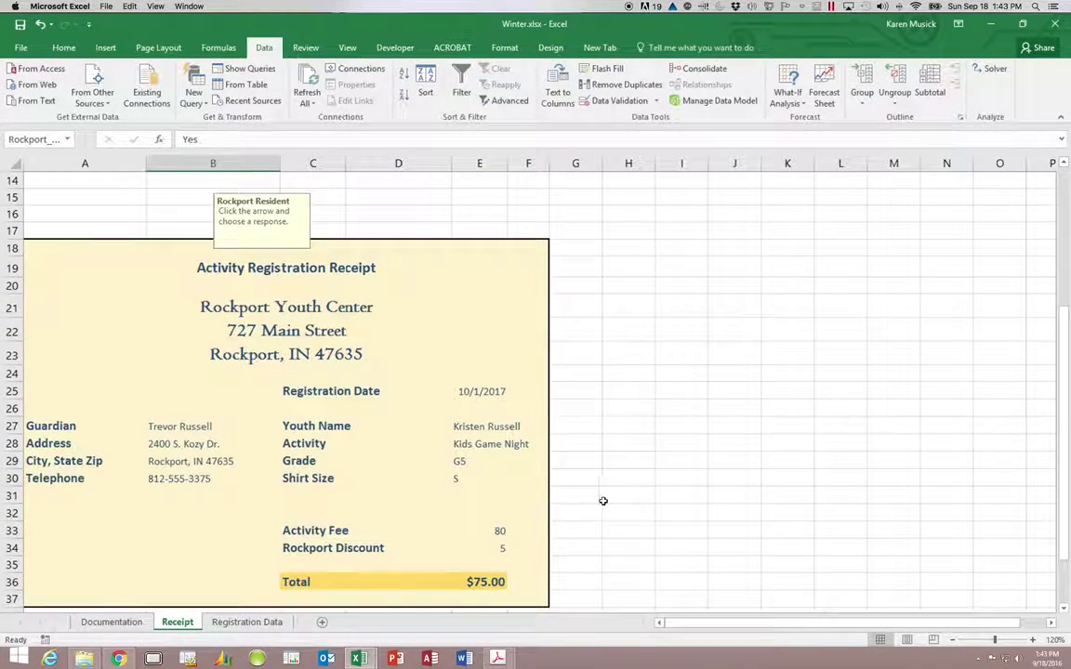
left_click(494, 547)
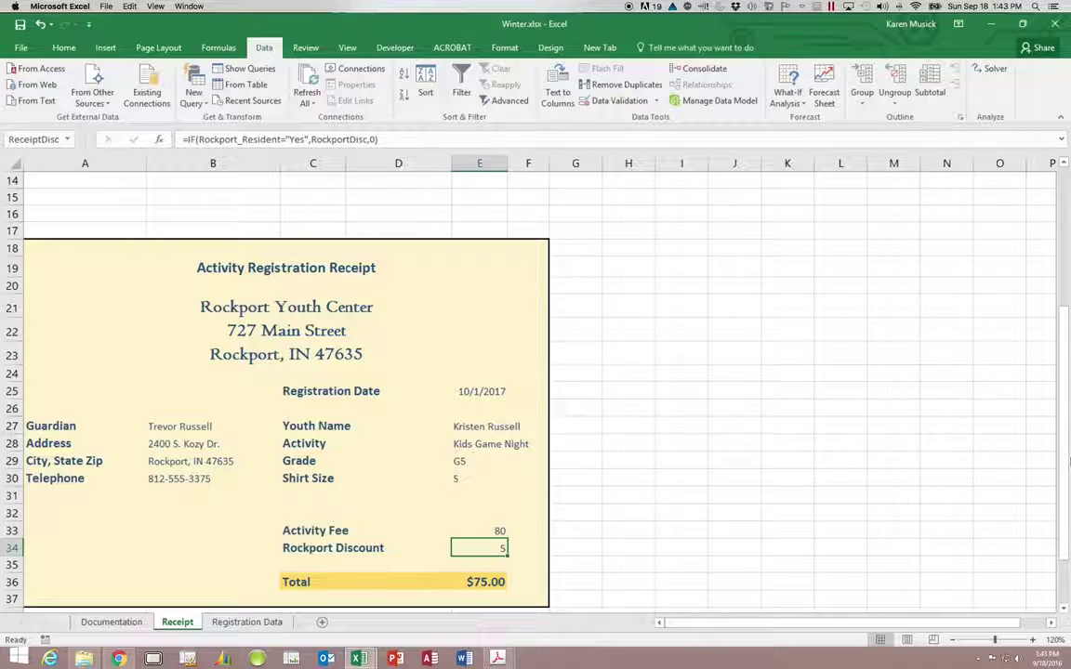
left_click_drag(1063, 466, 1063, 275)
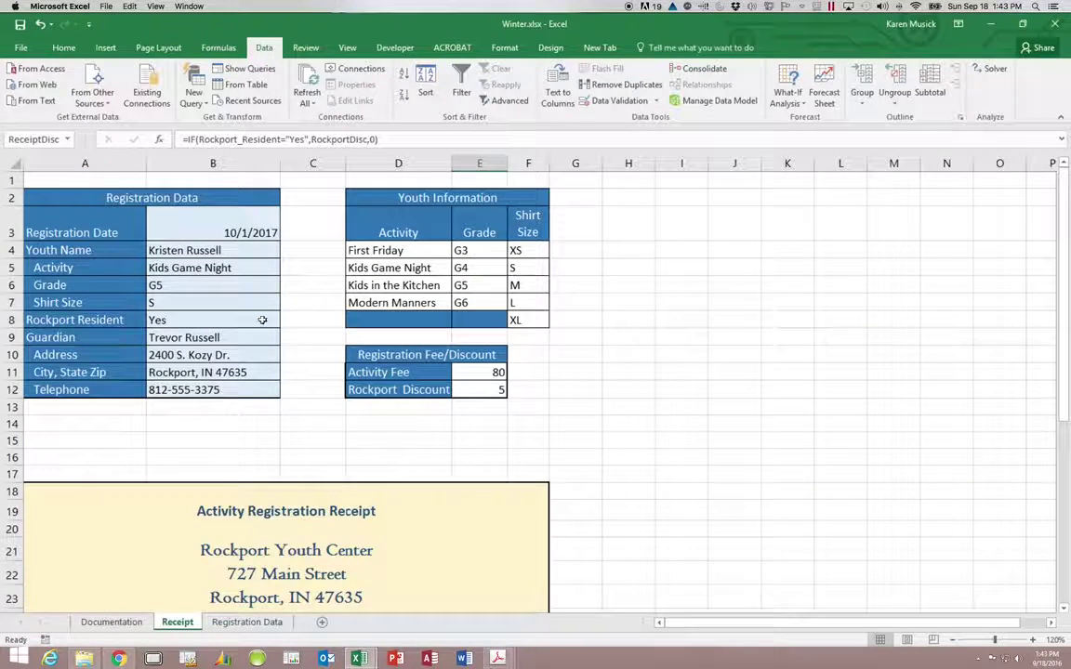
left_click(213, 316)
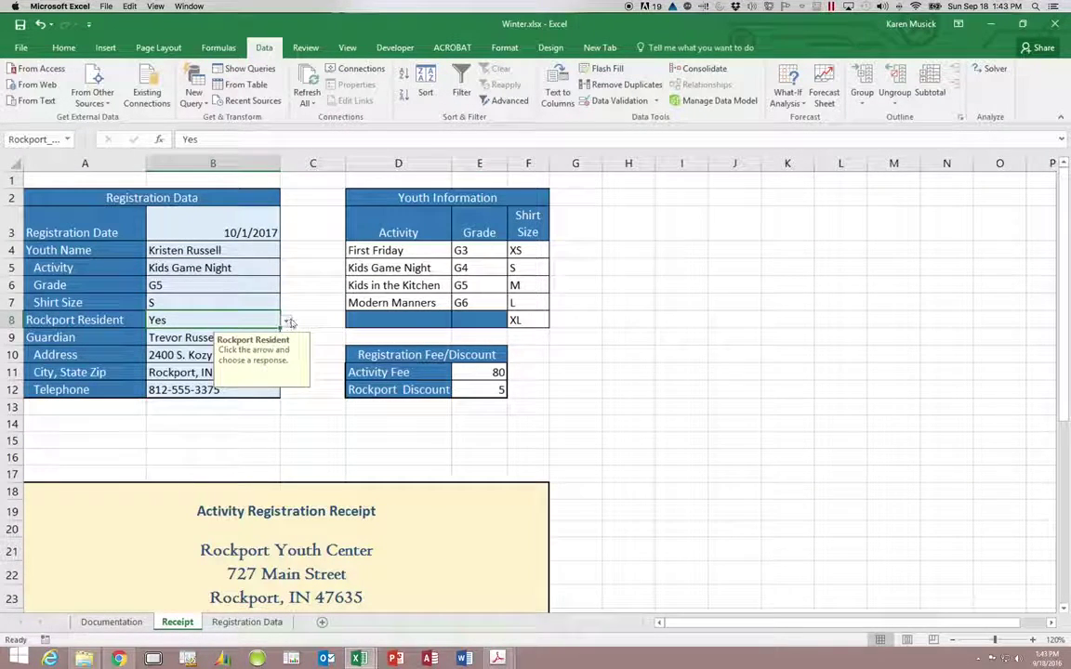
left_click(287, 322)
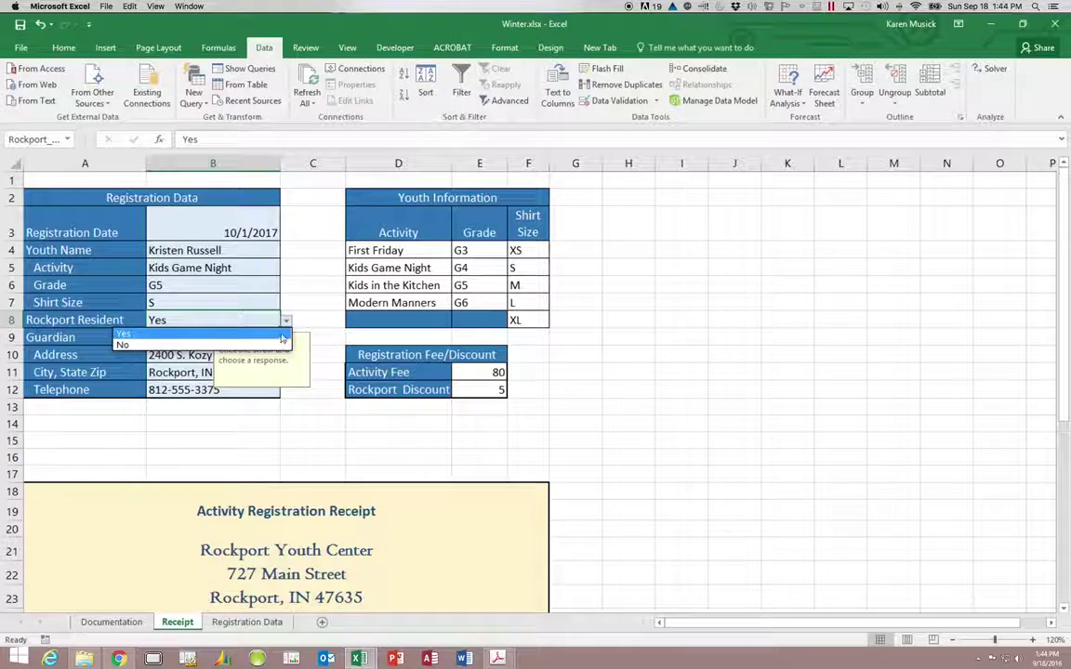
left_click(282, 336)
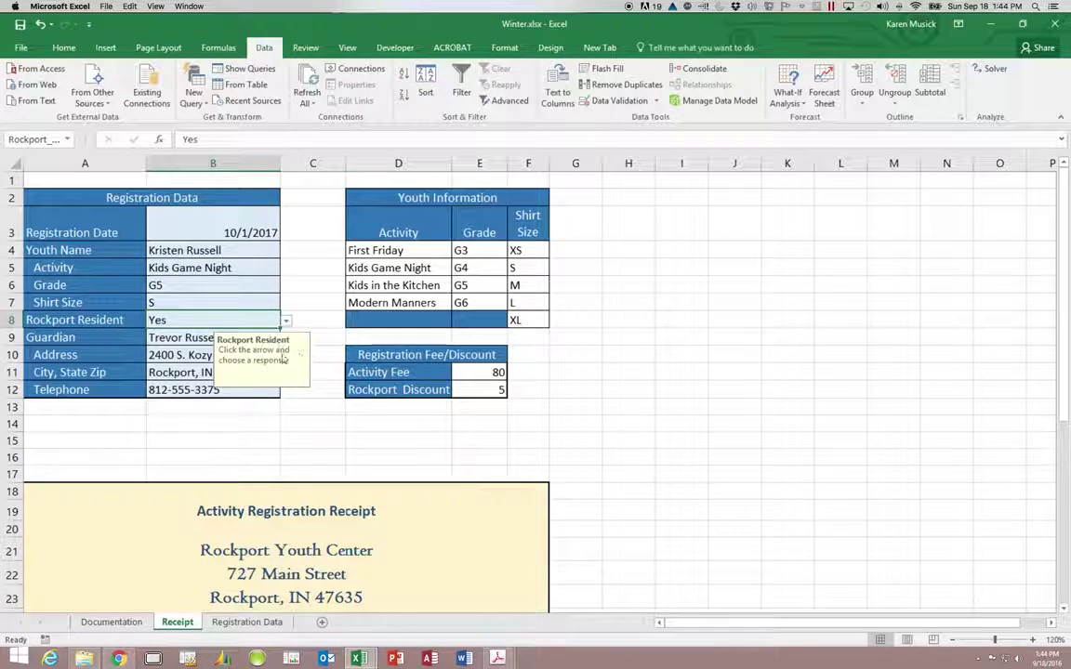
left_click(172, 339)
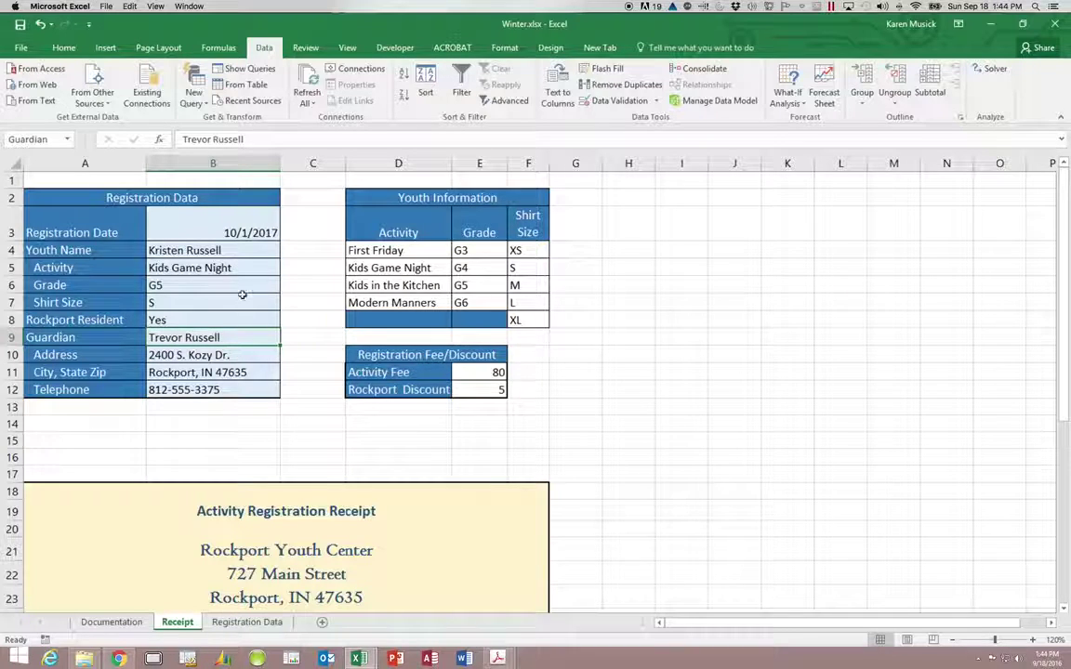
- Enter a lowercase m in B7, then pick S from its shirt-size list
left_click(200, 281)
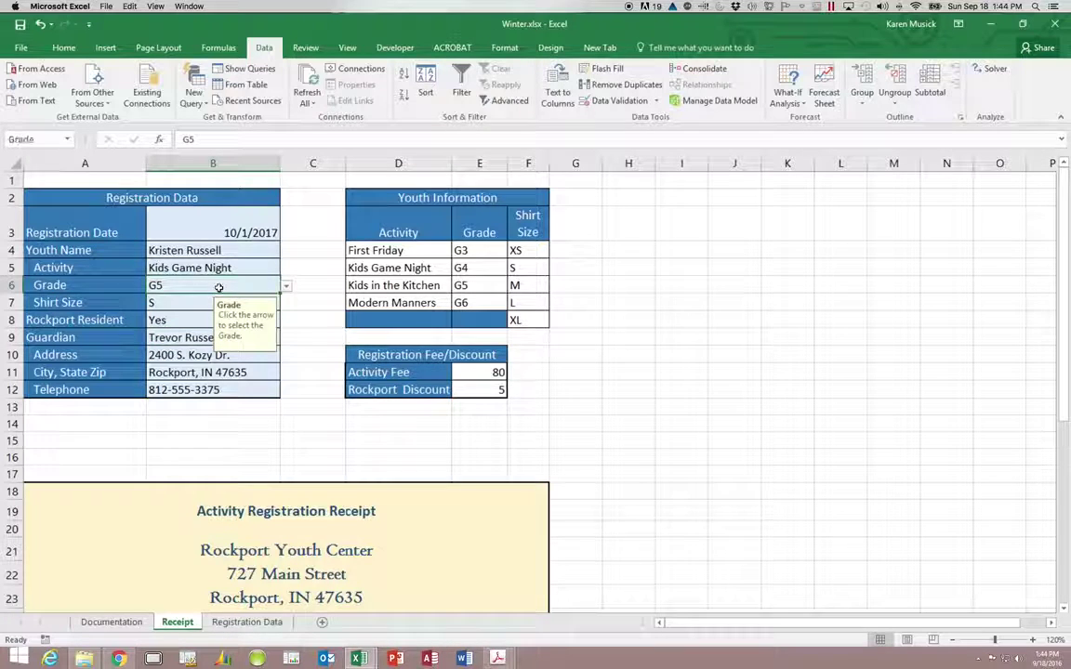
left_click(179, 304)
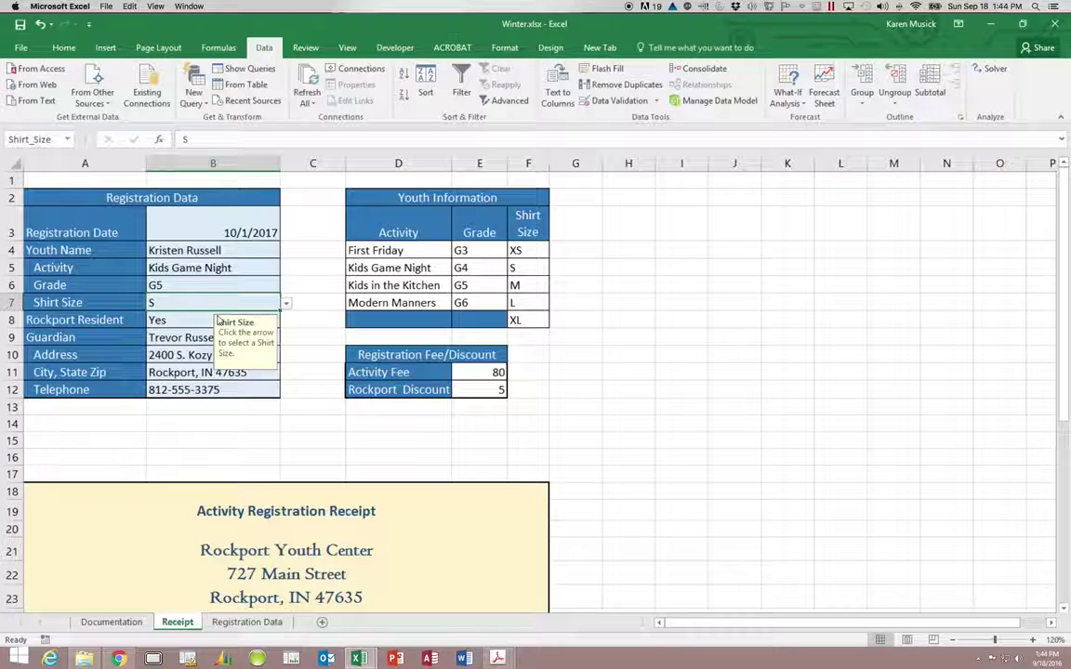
type("m")
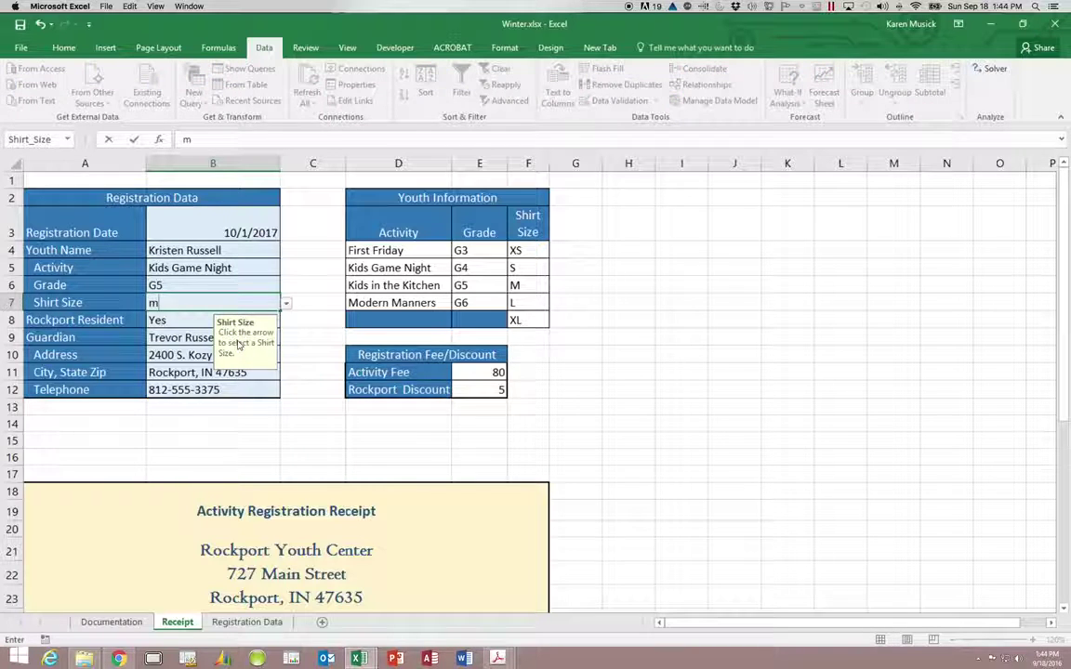
key("Tab")
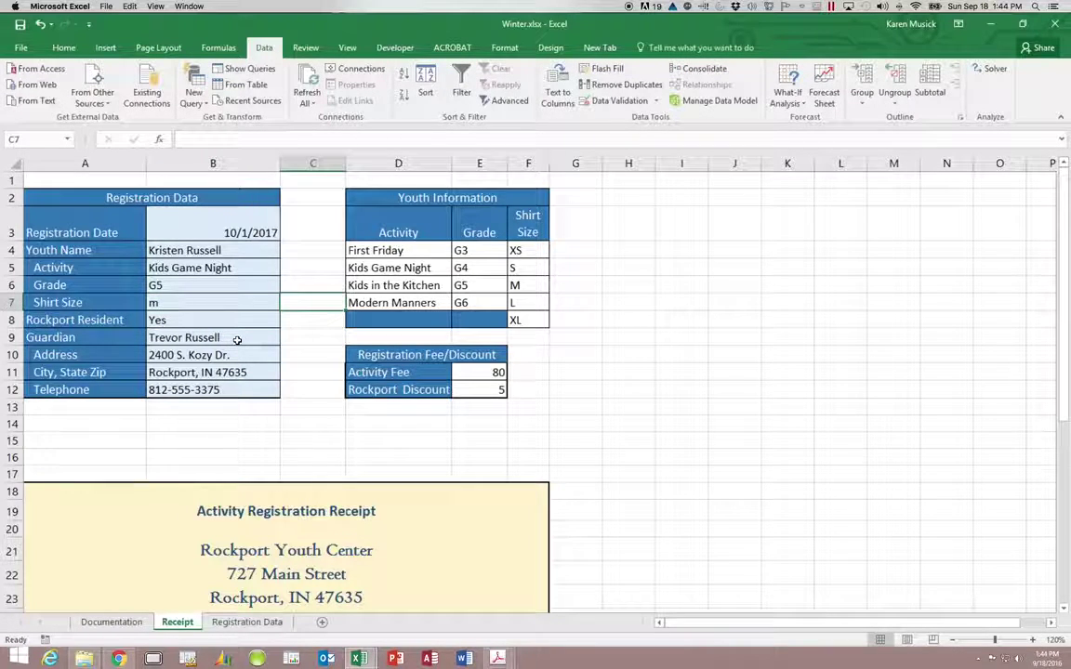
left_click(225, 305)
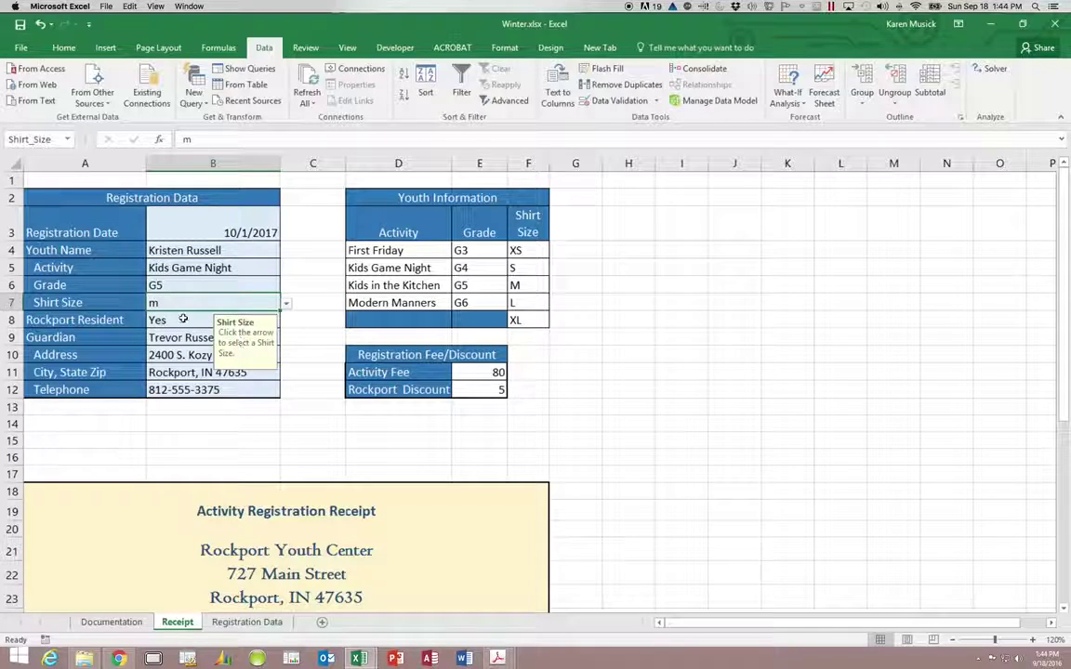
left_click(286, 303)
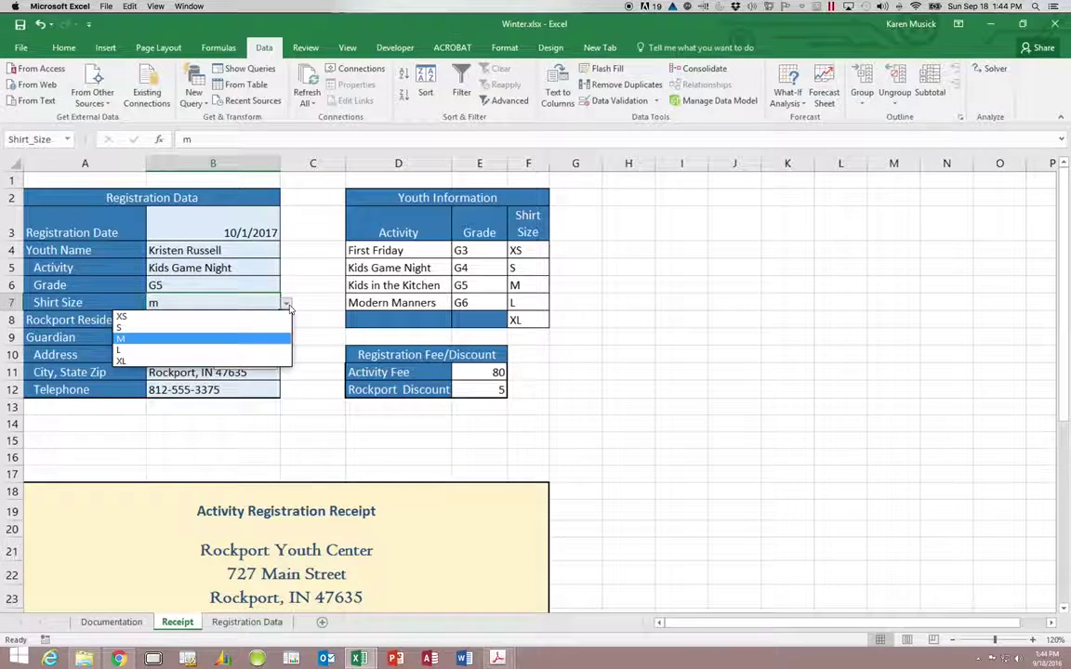
left_click(270, 329)
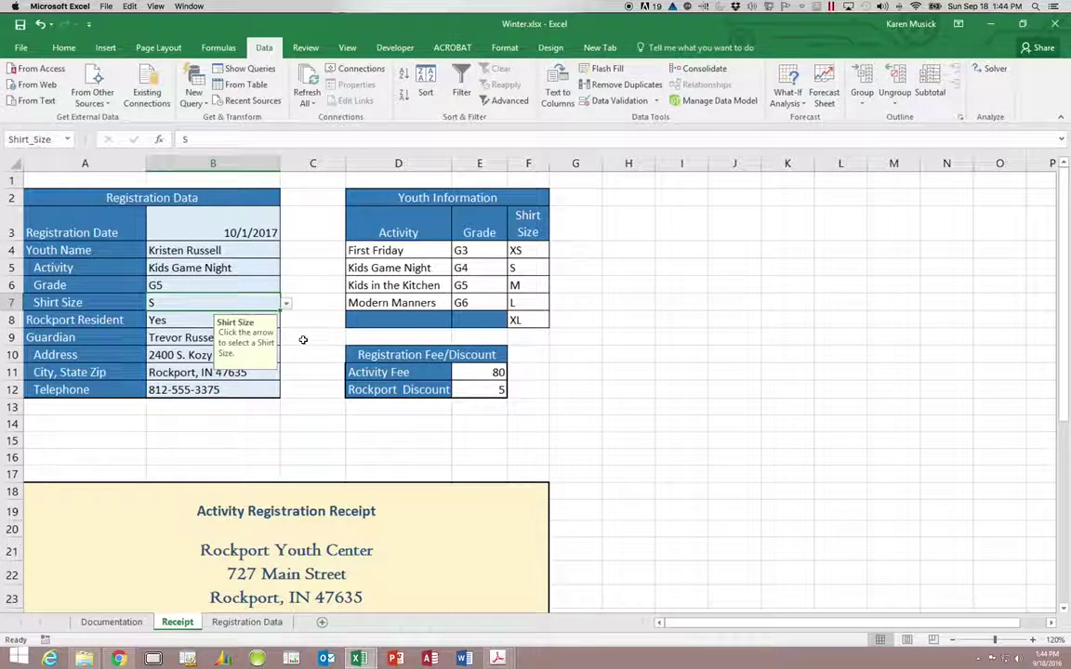
left_click(274, 320)
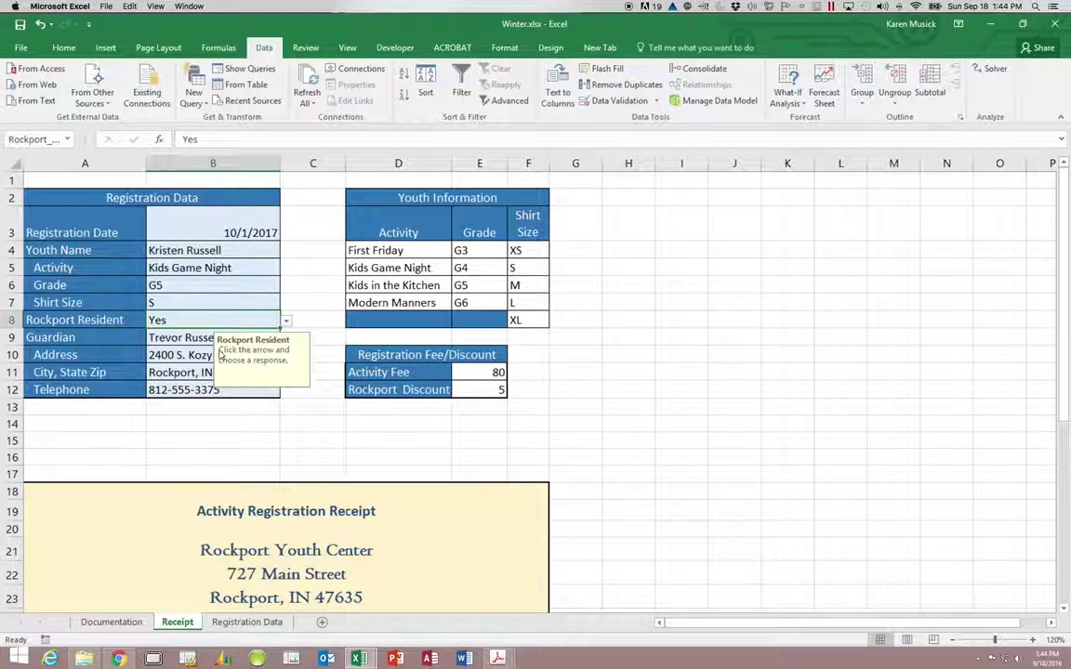
- Scroll down to E34 and inspect its =IF(Rockport_Resident="Yes",RockportDisc,0) discount of 5
left_click(200, 390)
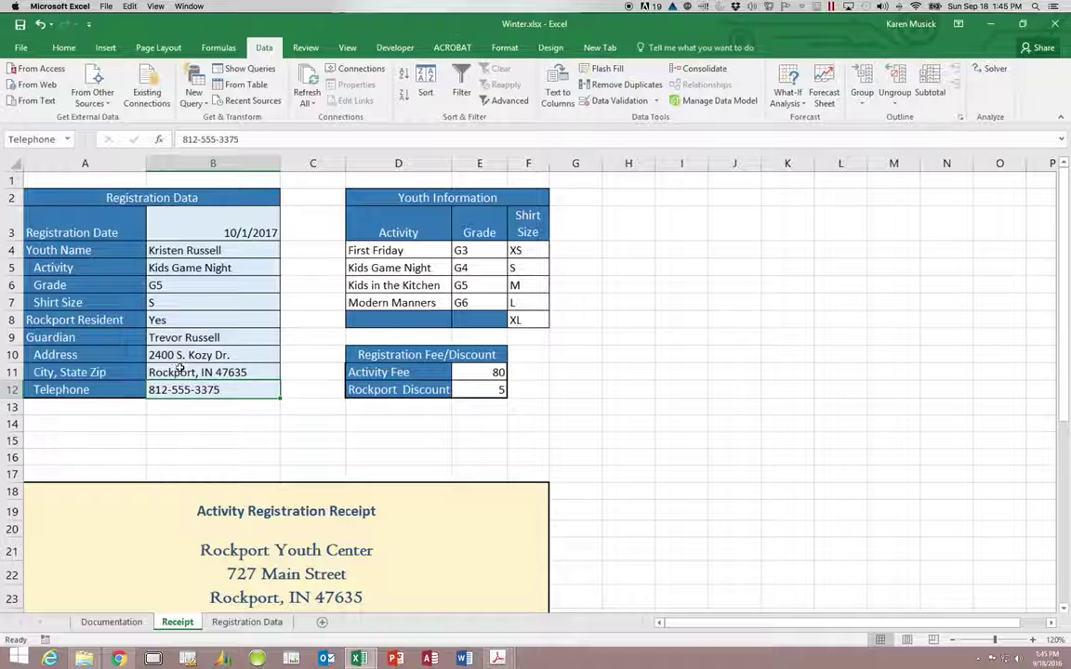
left_click(186, 320)
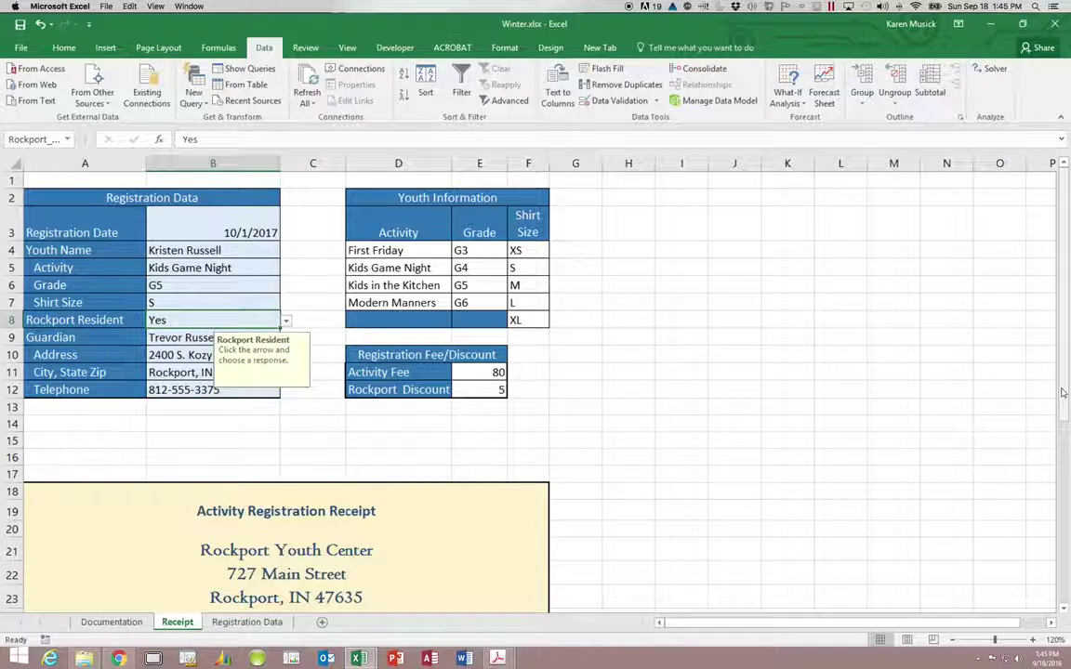
left_click_drag(1062, 409, 1063, 506)
left_click(498, 569)
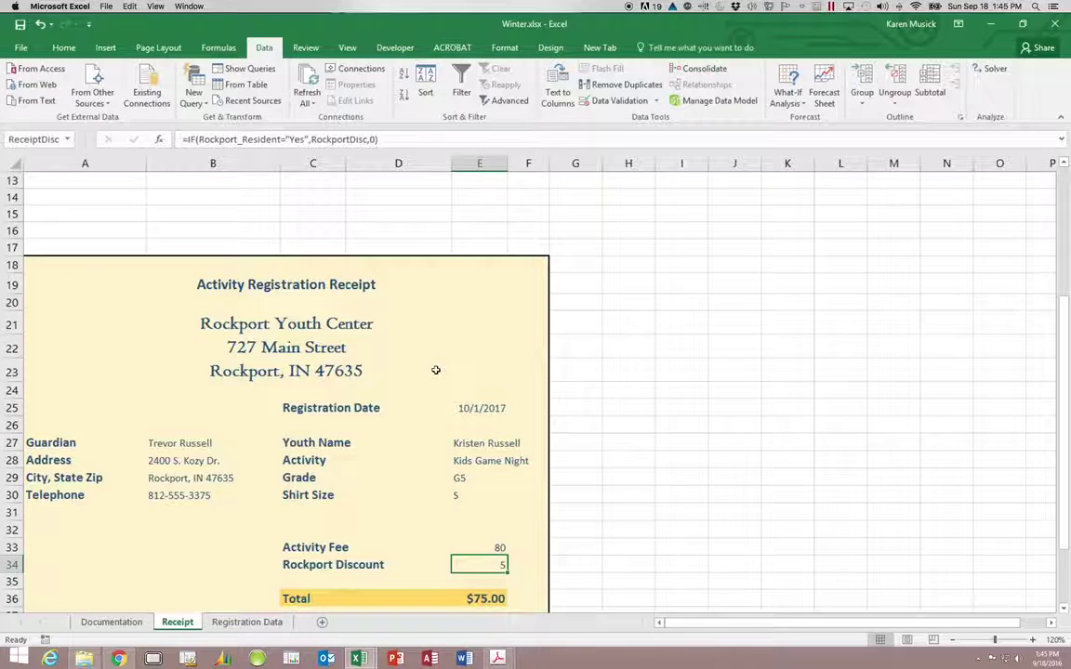
scroll(435, 370, "right", 8)
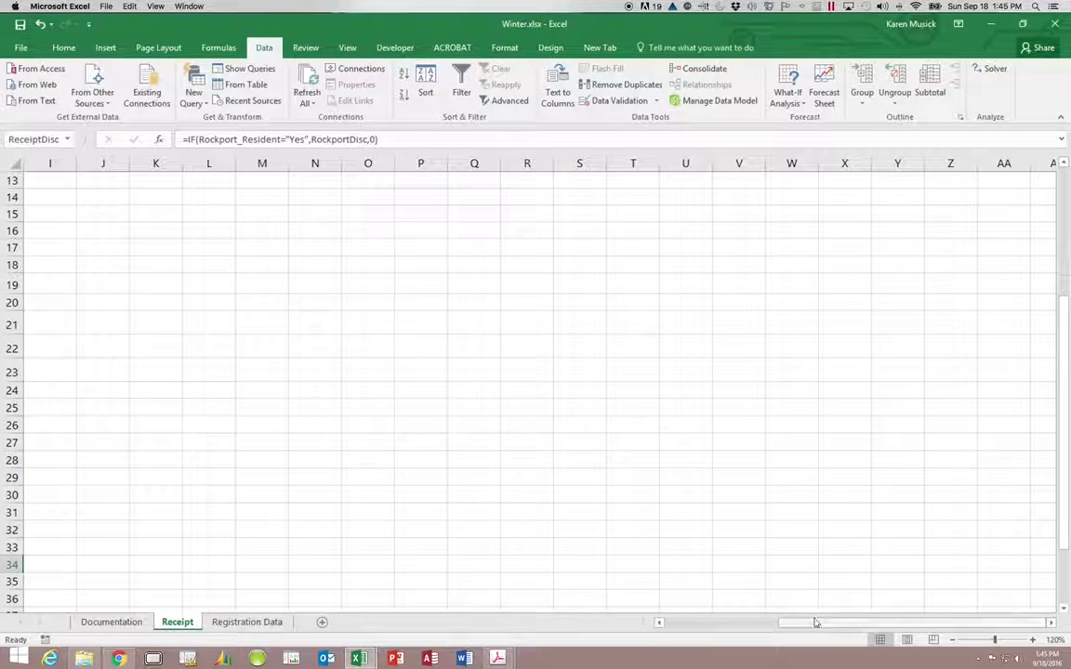
- Scroll the Receipt sheet back to column A and row 1
left_click_drag(751, 621, 672, 630)
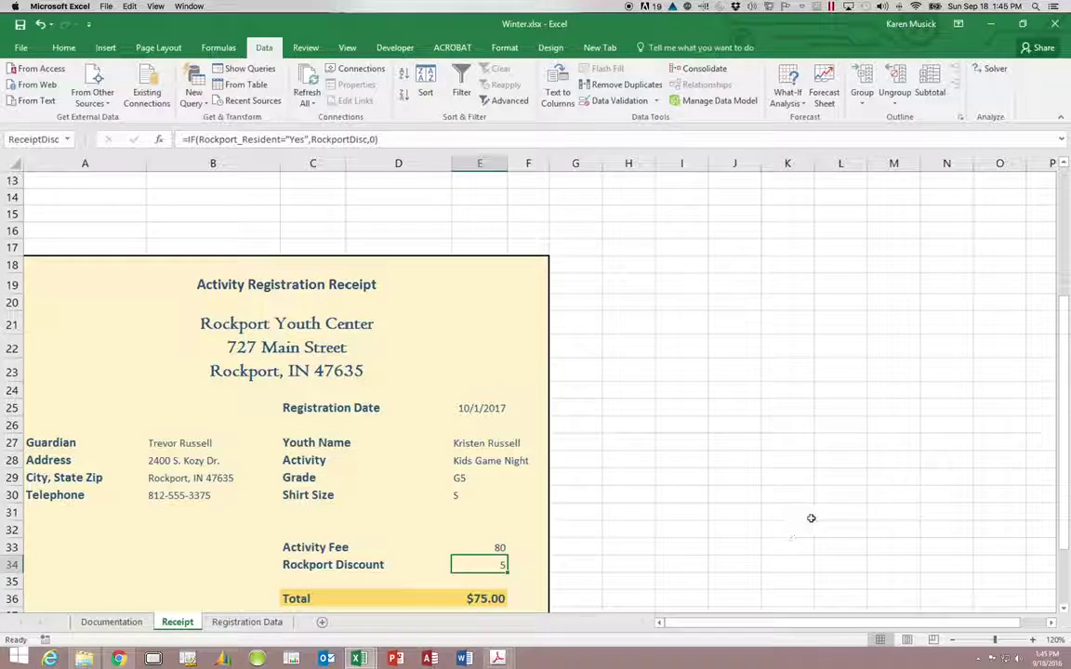
left_click_drag(1060, 447, 939, 258)
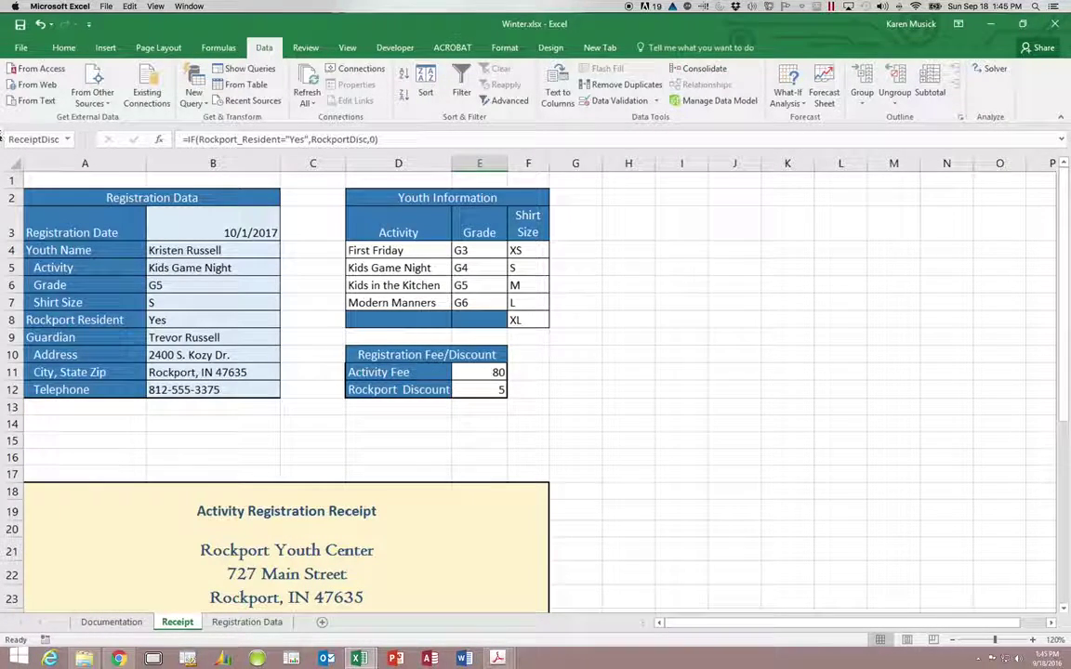